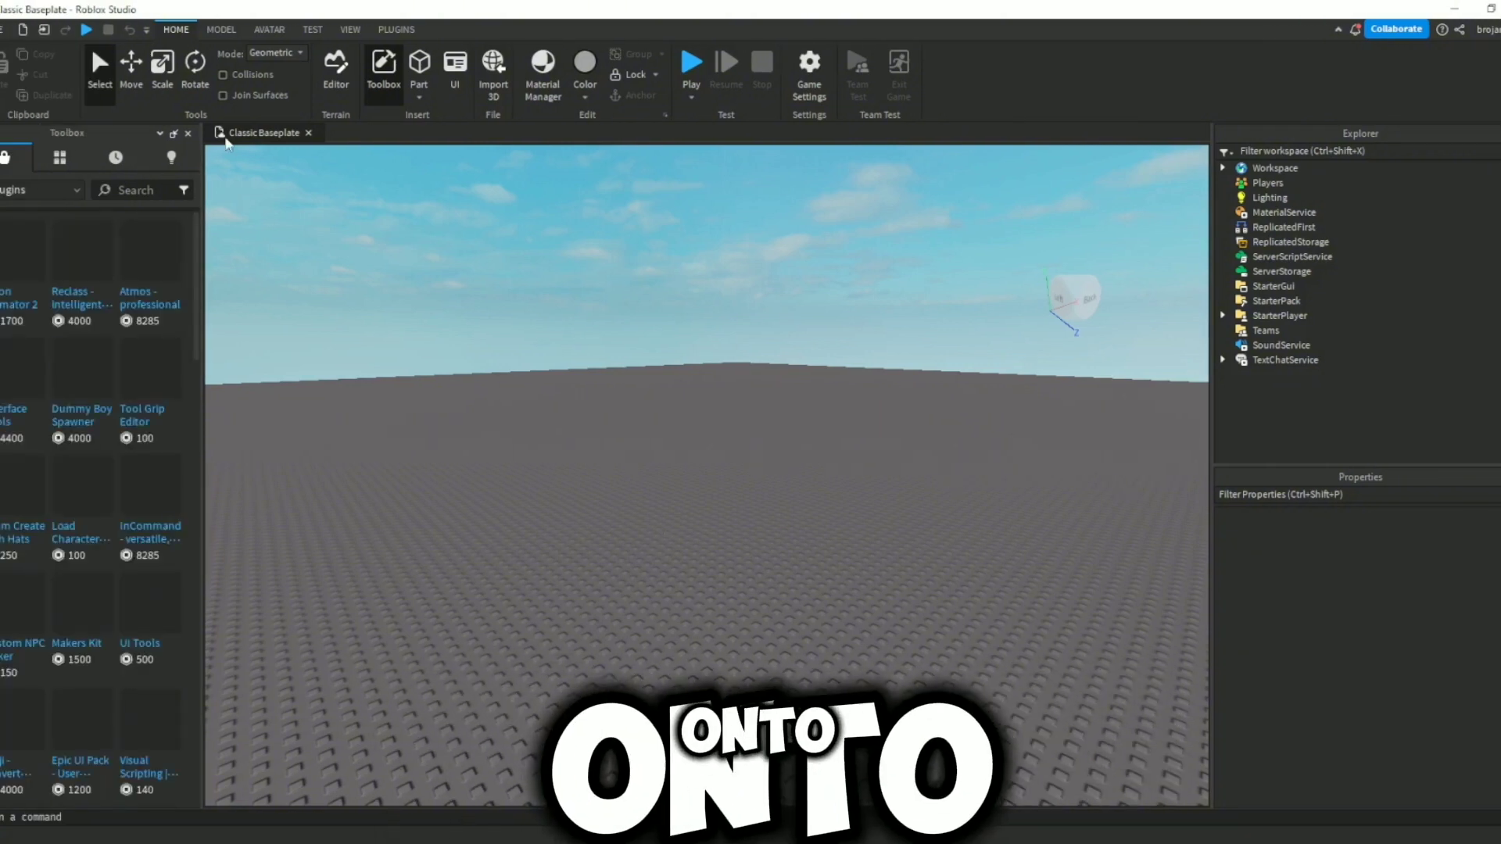
Close the Toolbox and clear the username entered in the Load Character plugin.
left_click(188, 134)
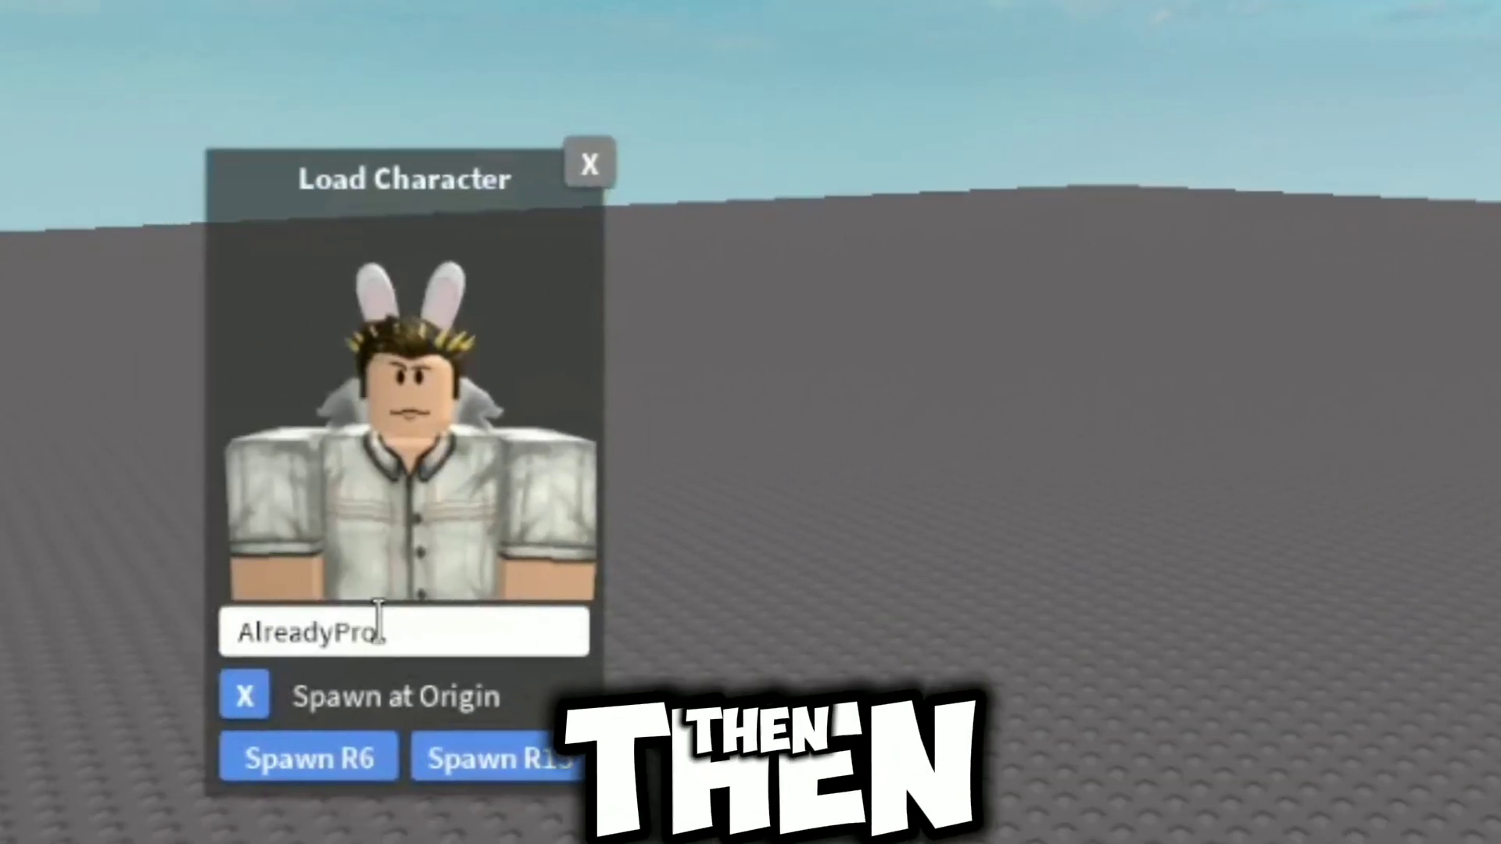
double_click(378, 630)
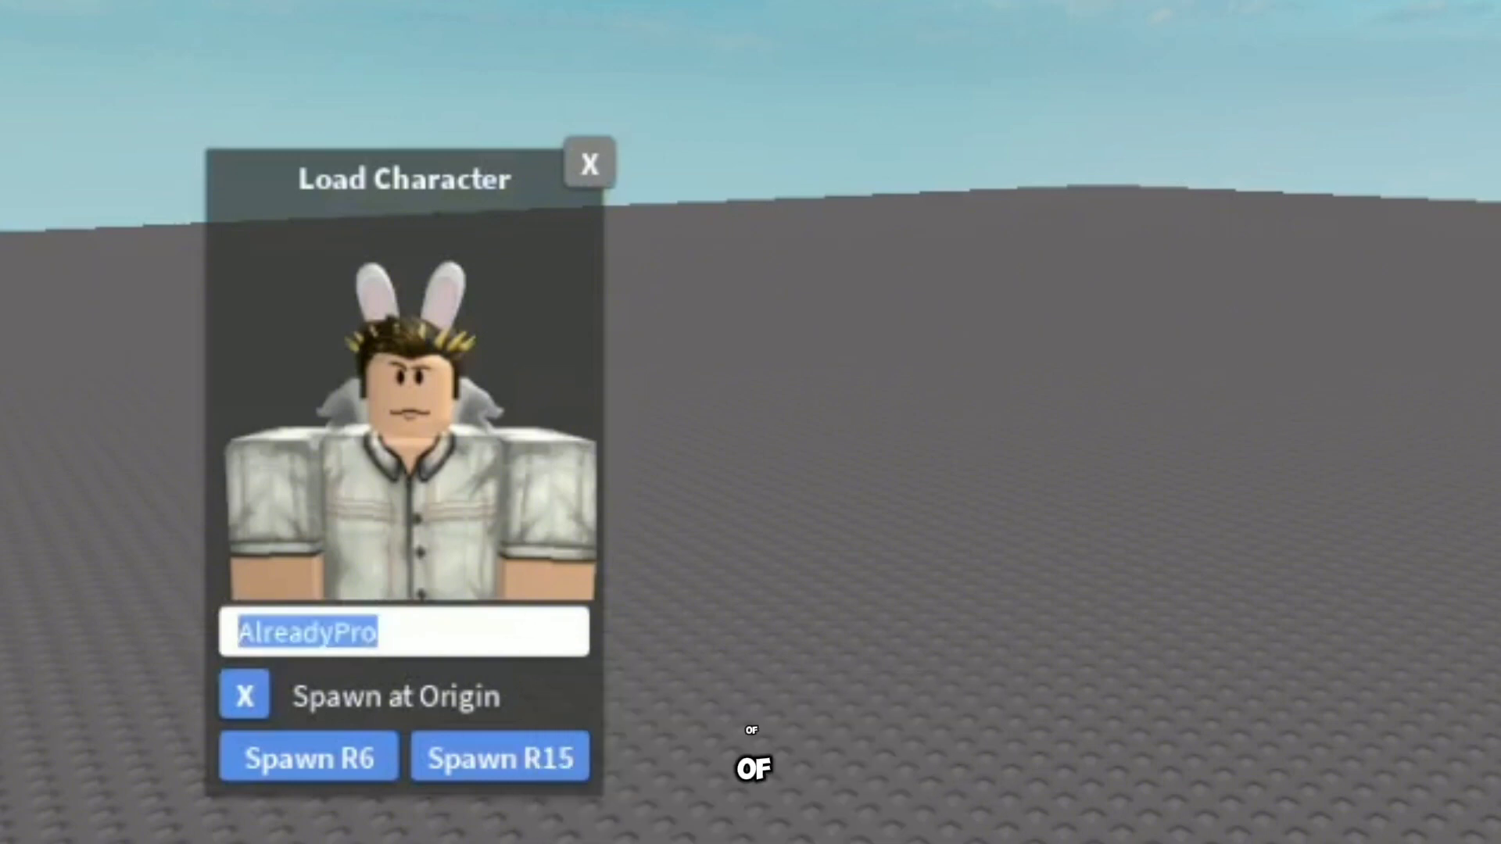
key("BackSpace")
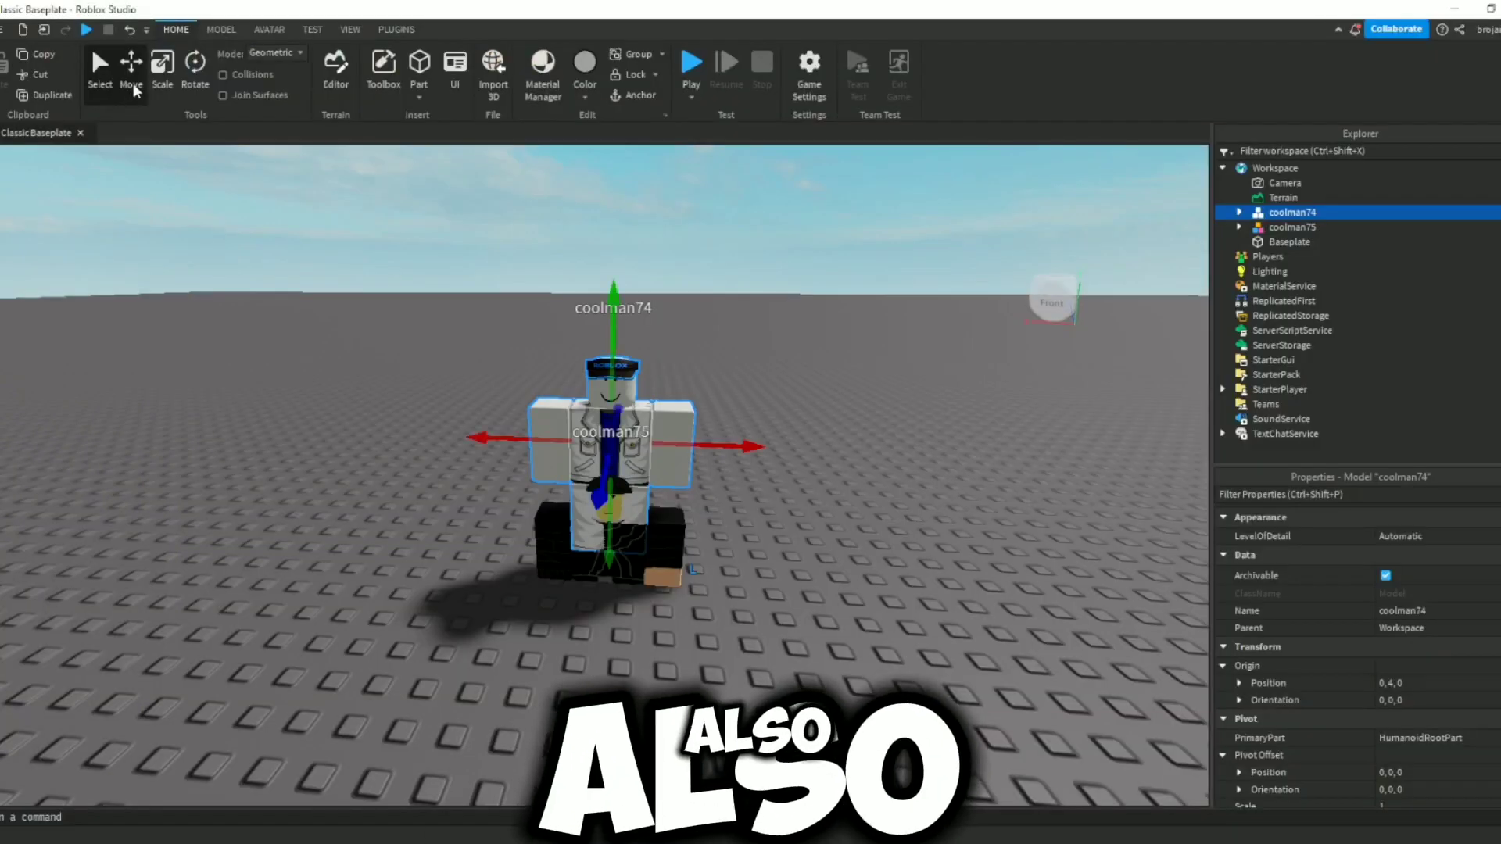
Stand the two characters side by side on the baseplate, with coolman74 at -4, 3, 0 and coolman75 at 0, 3, 0.
left_click_drag(731, 447, 875, 428)
left_click_drag(784, 333, 782, 379)
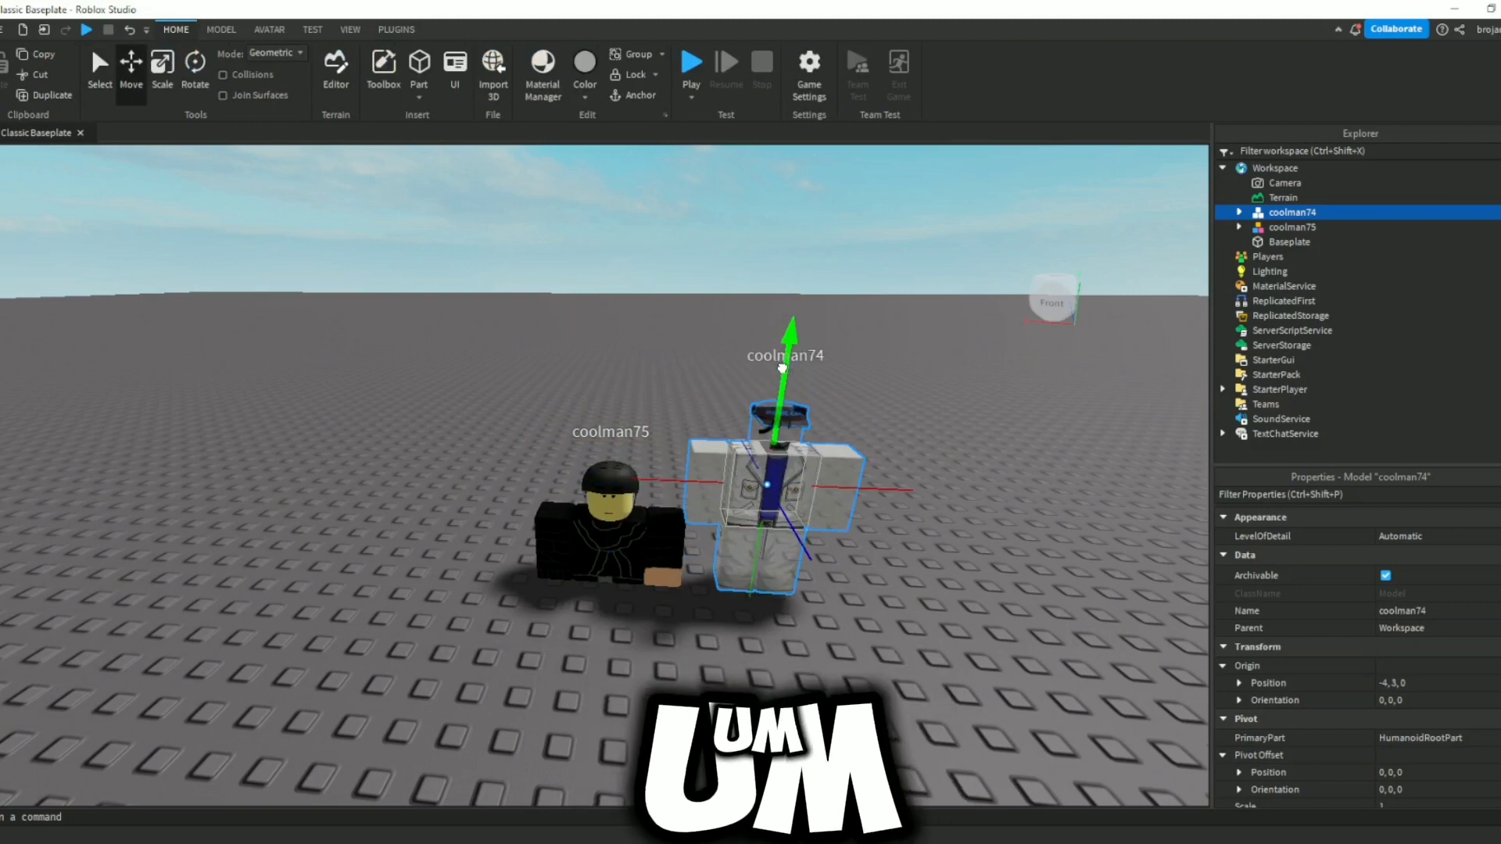
left_click(617, 483)
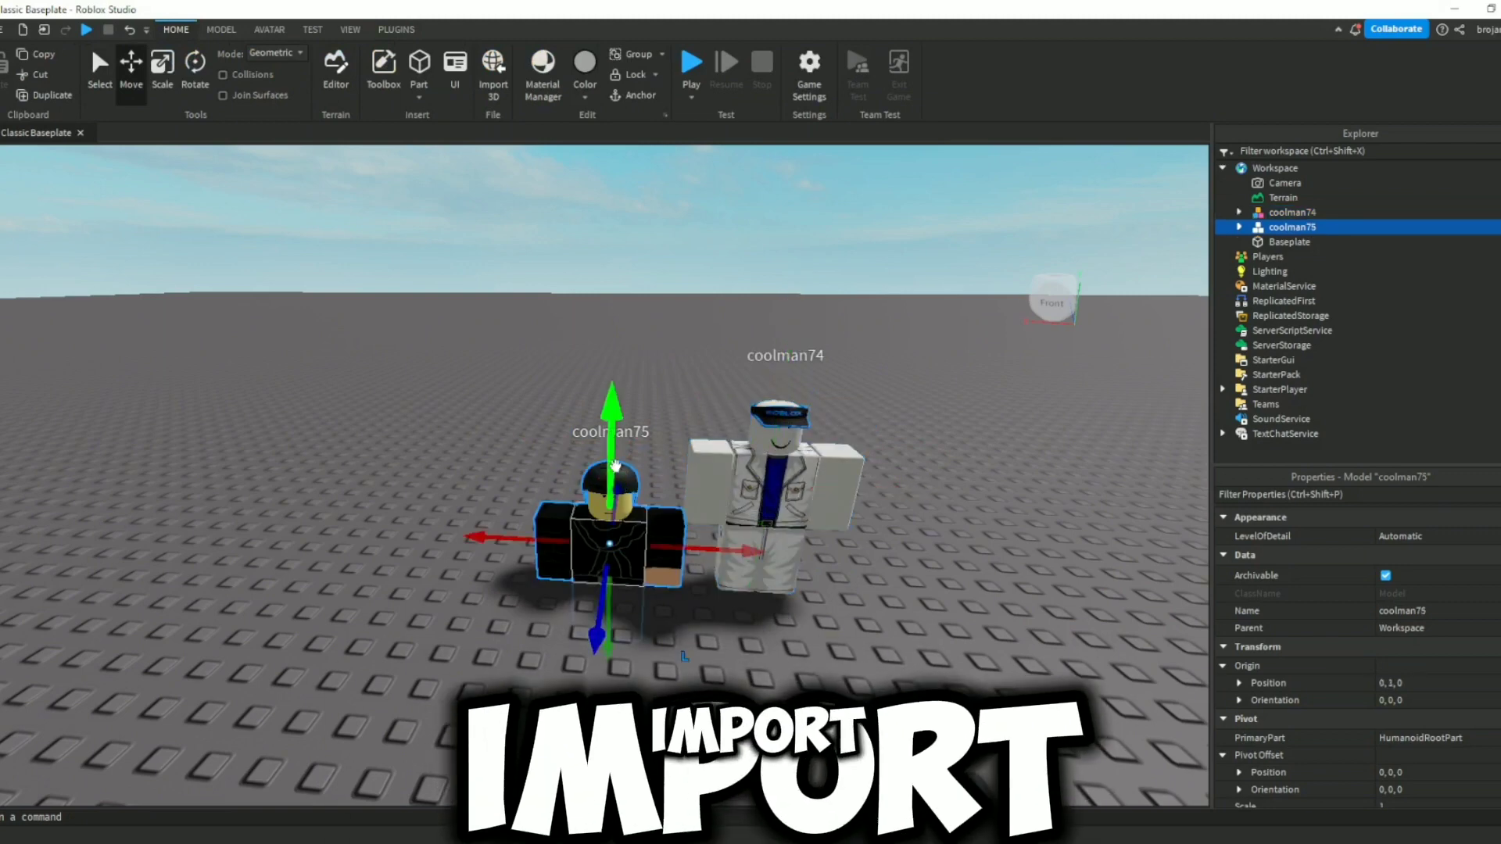
left_click_drag(612, 438, 636, 385)
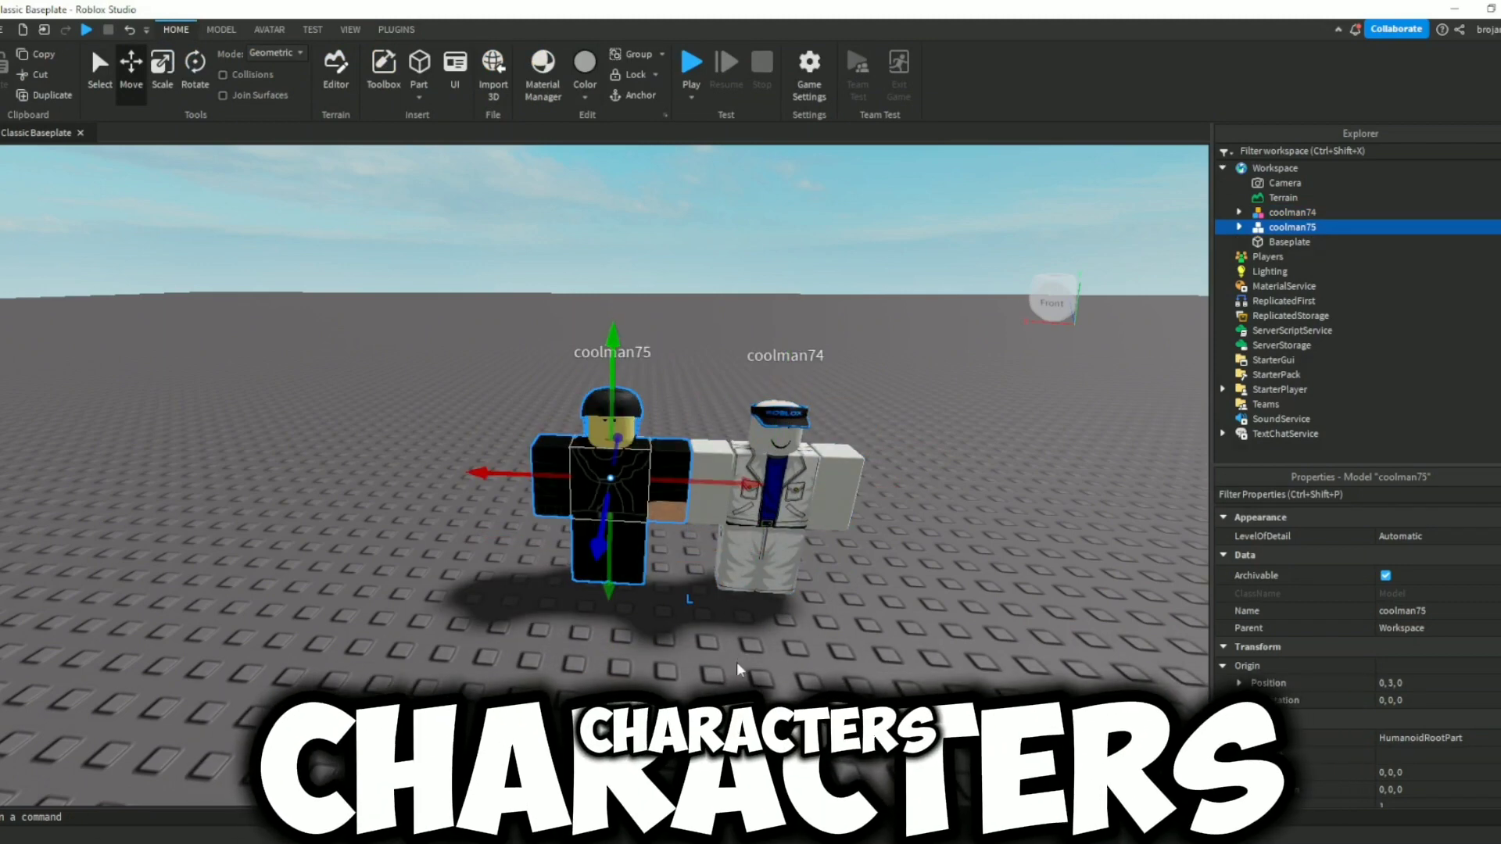
left_click(740, 670)
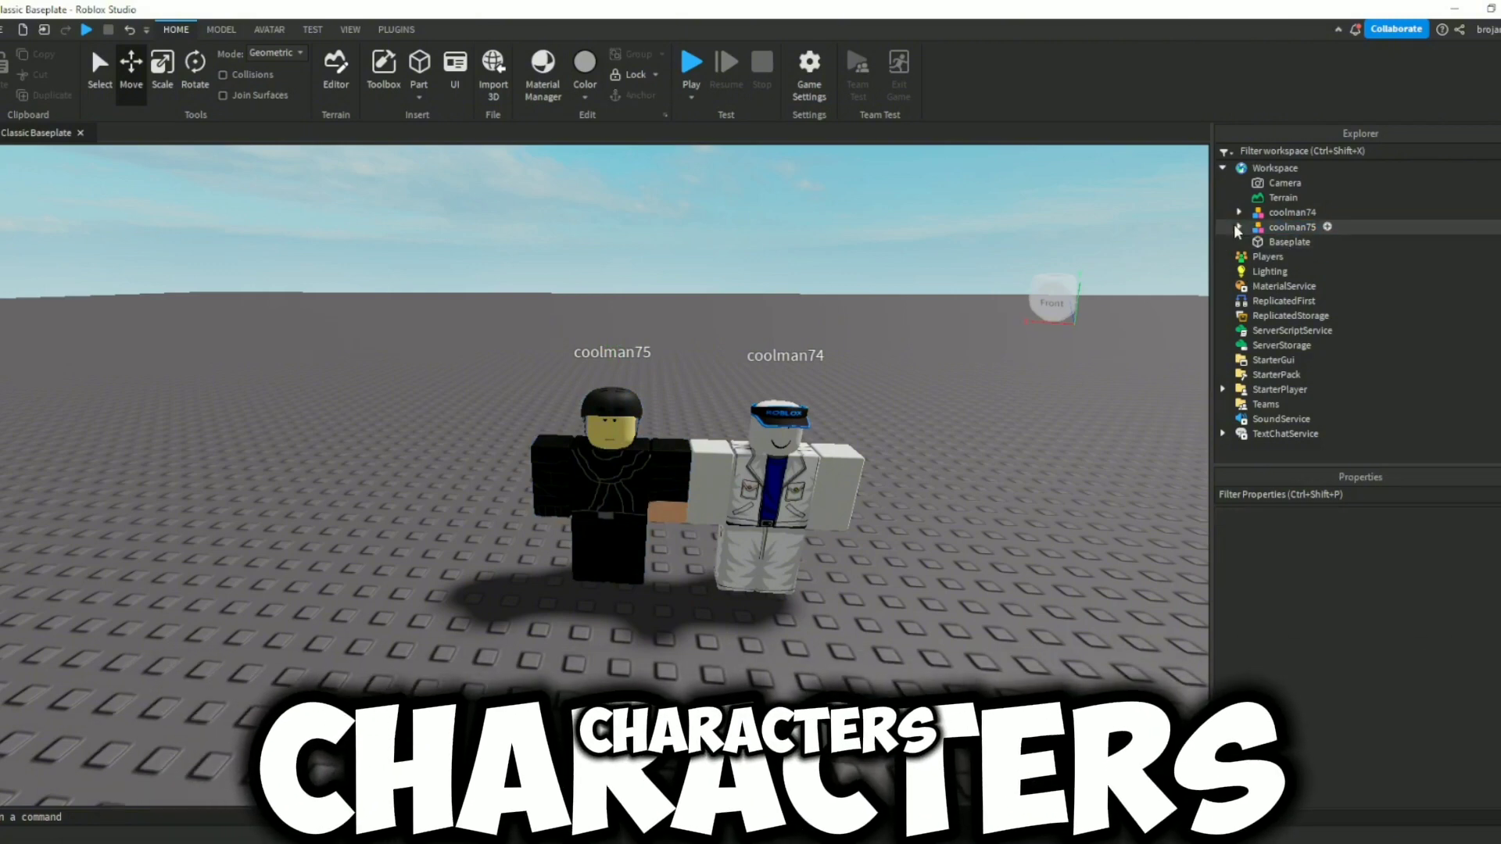
Export coolman75's ExtremeHelmetBlack accessory as OBJ file "black helmet" into a new "black helmet" folder in Documents, and delete the accessory.
left_click(1238, 227)
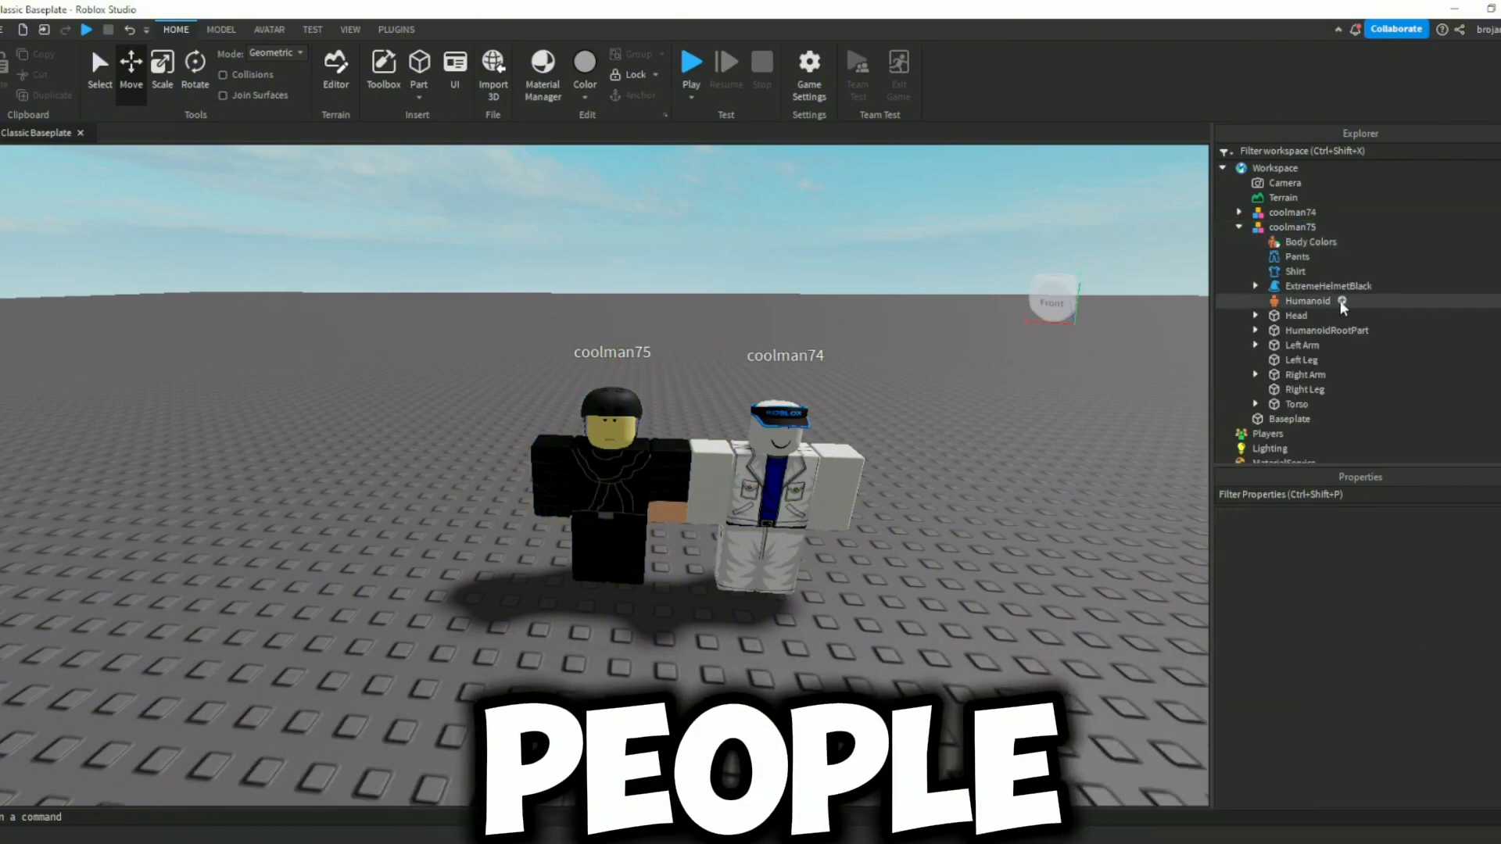
left_click(1329, 286)
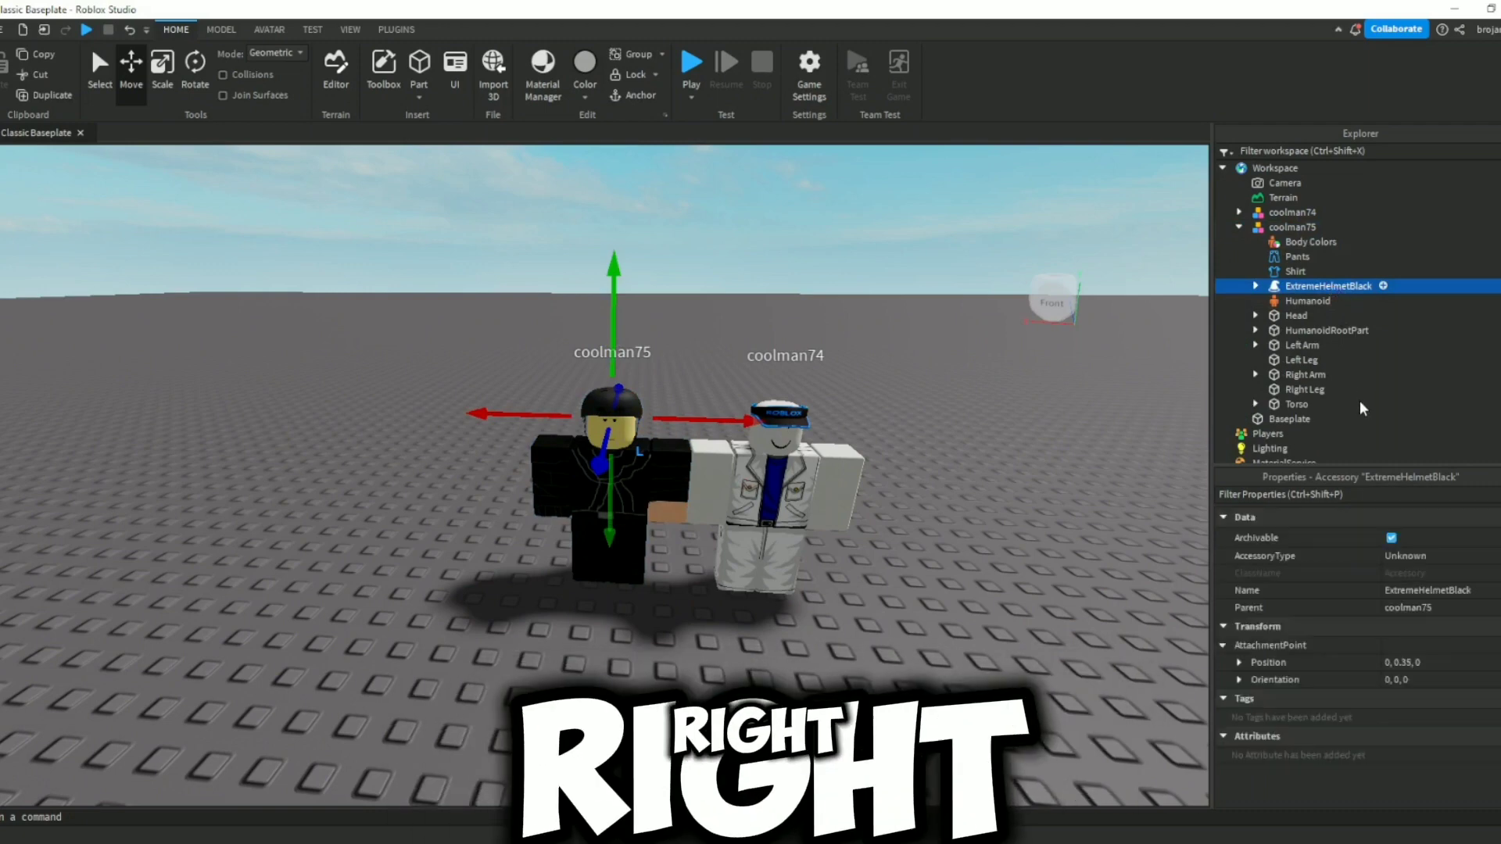
right_click(1317, 286)
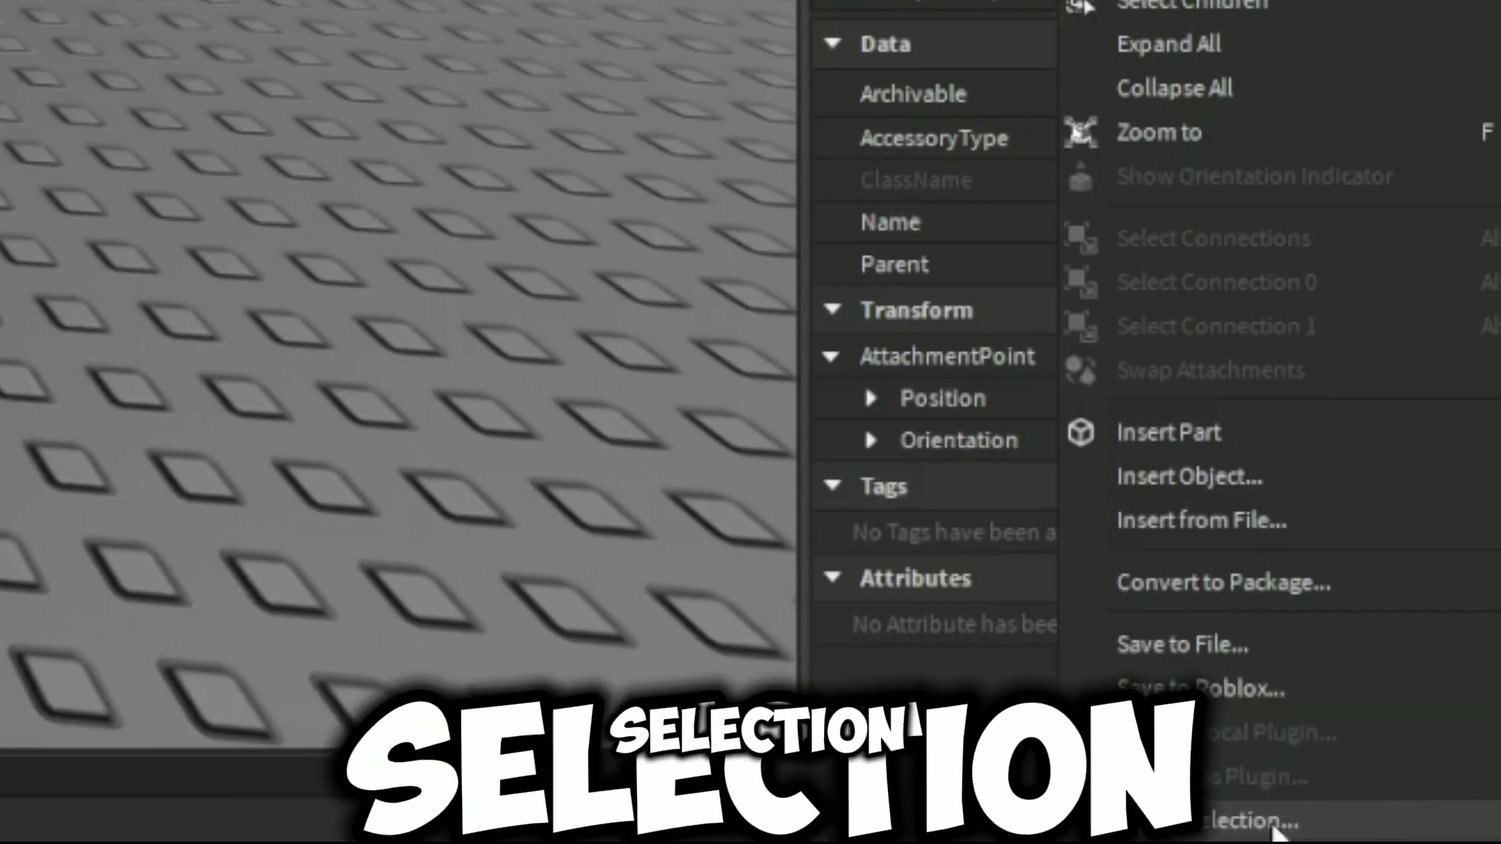
left_click(1403, 835)
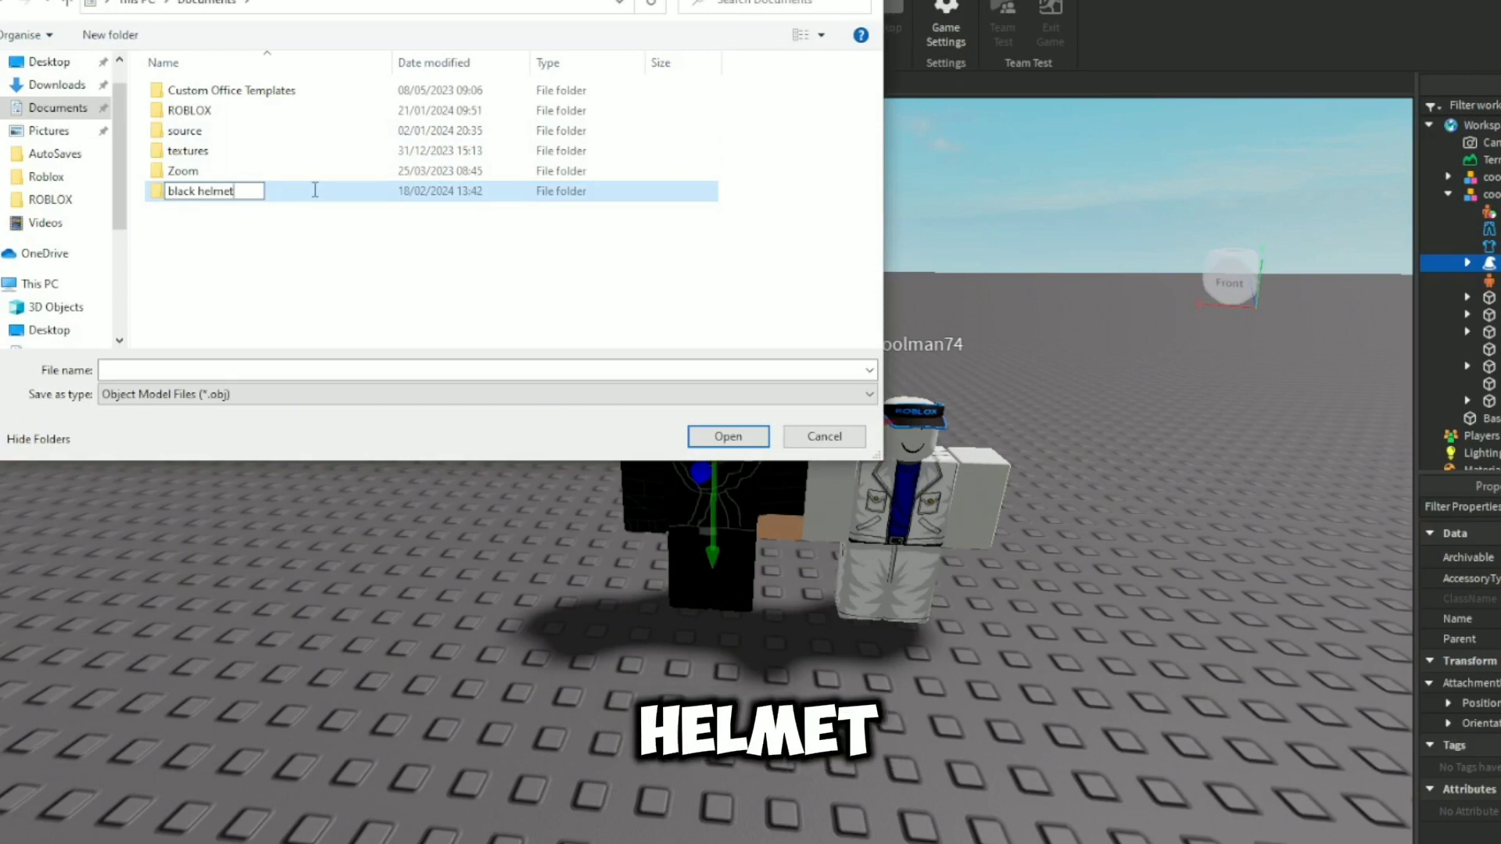
key("Return")
key("Return")
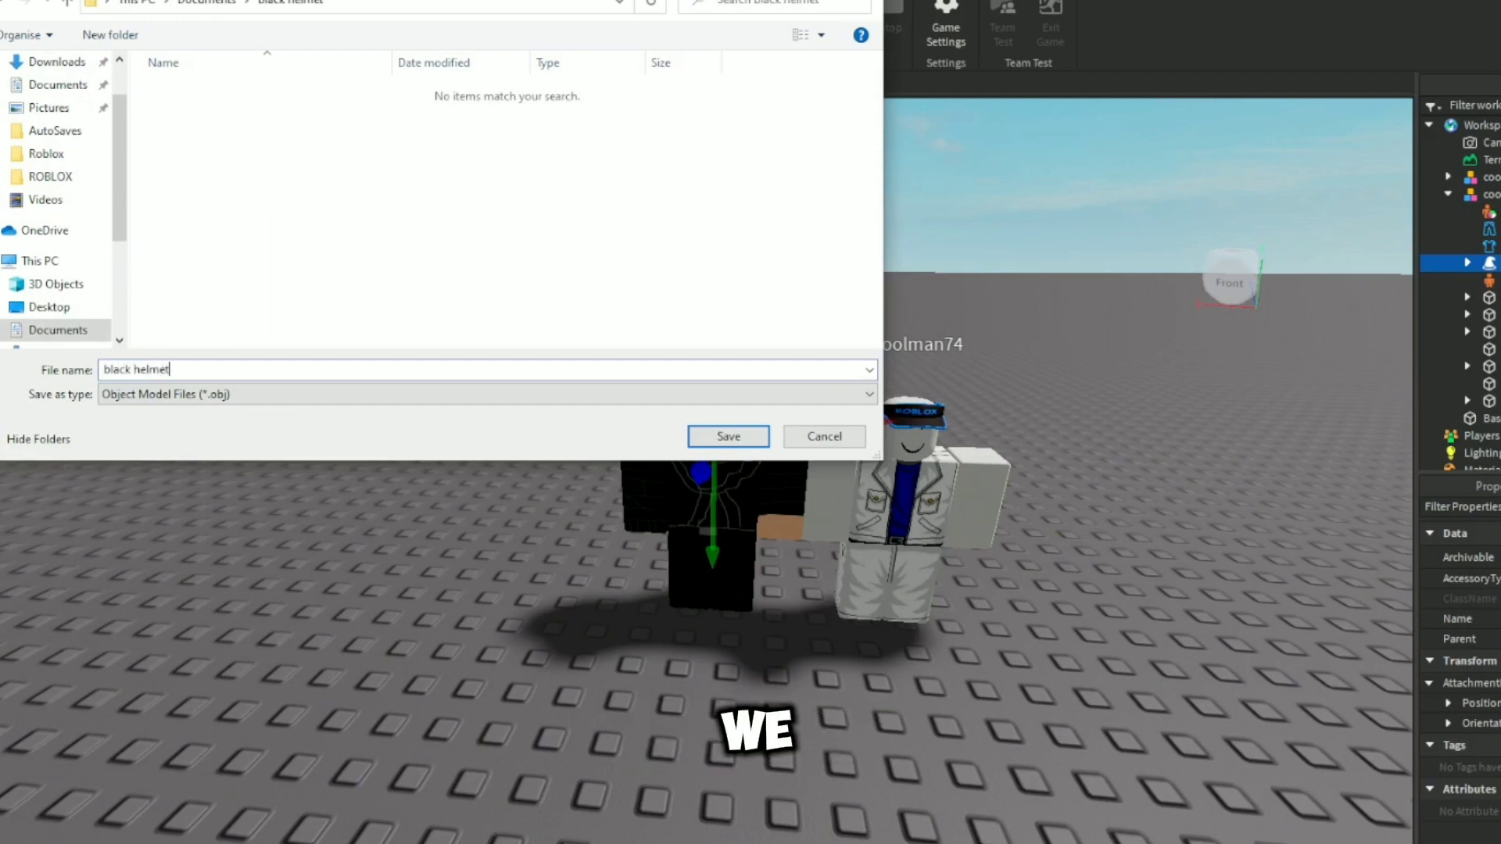
key("Return")
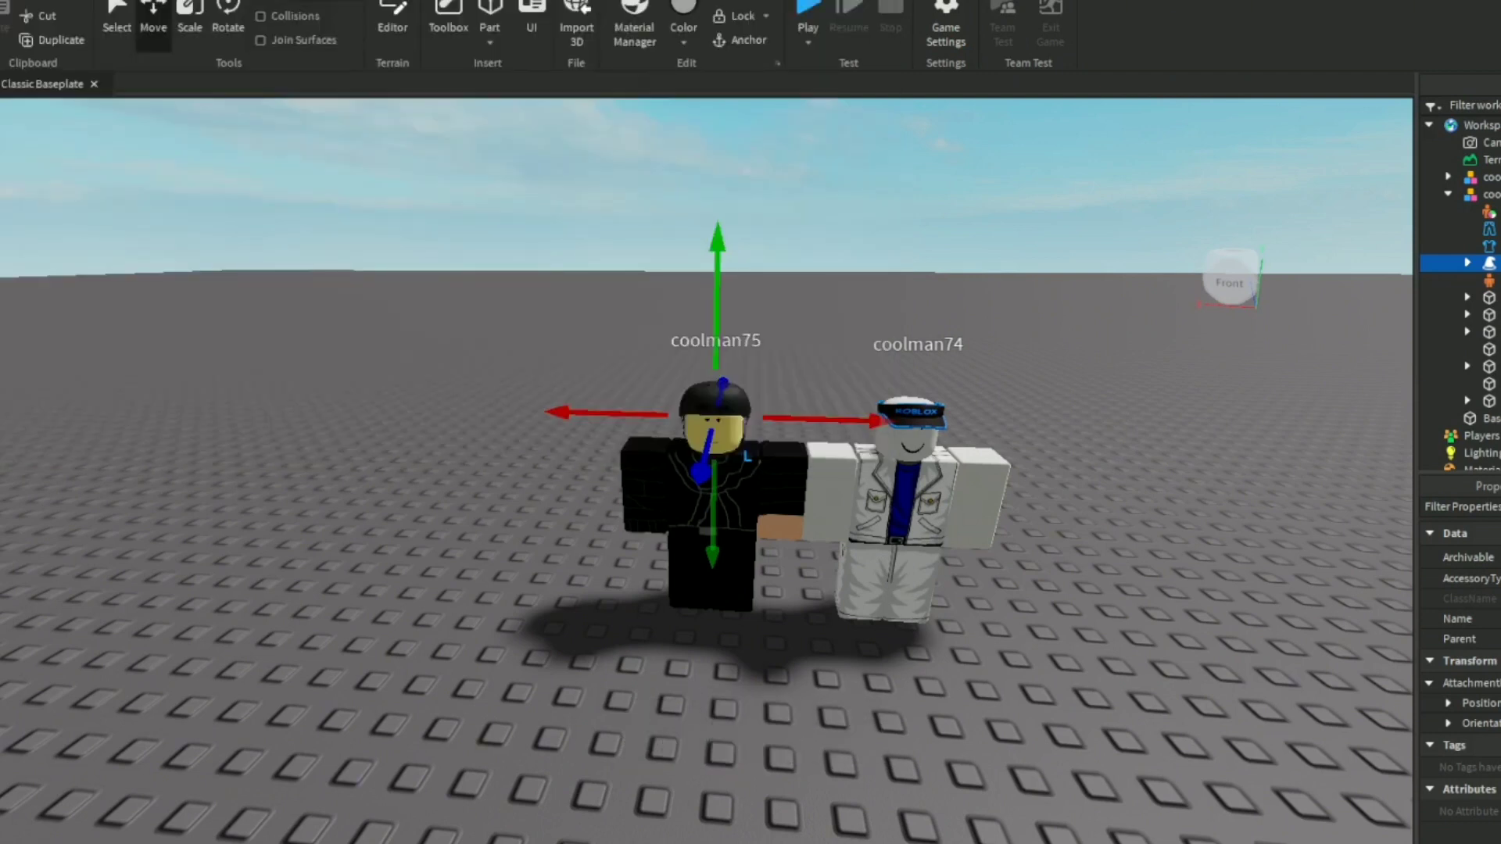
key("Delete")
Export the coolman75 model as an OBJ file named "coolman75 avatar" into the Zoom folder in Documents.
left_click(1489, 193)
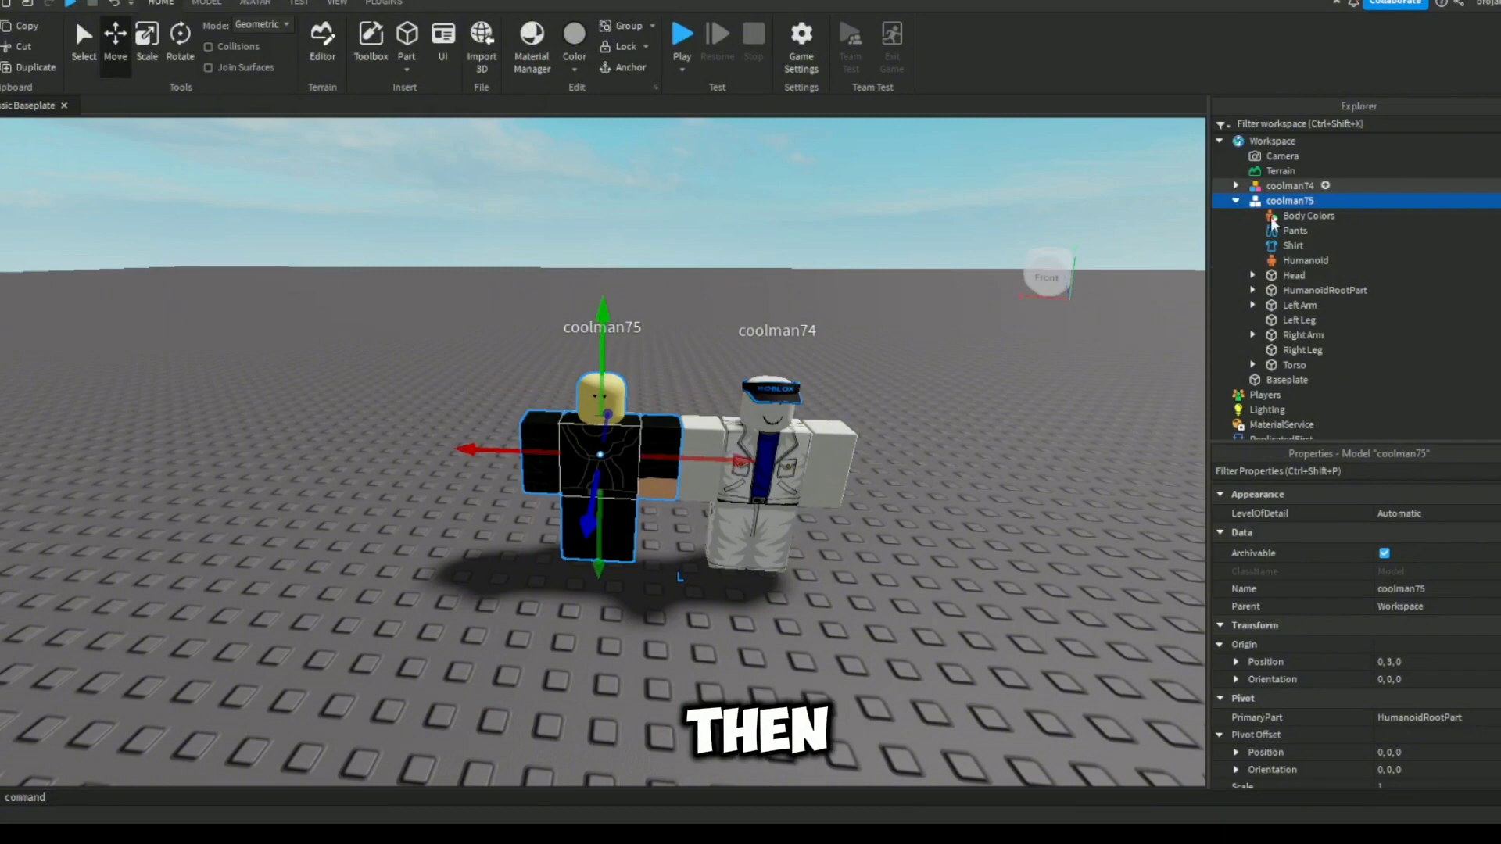
key("F2")
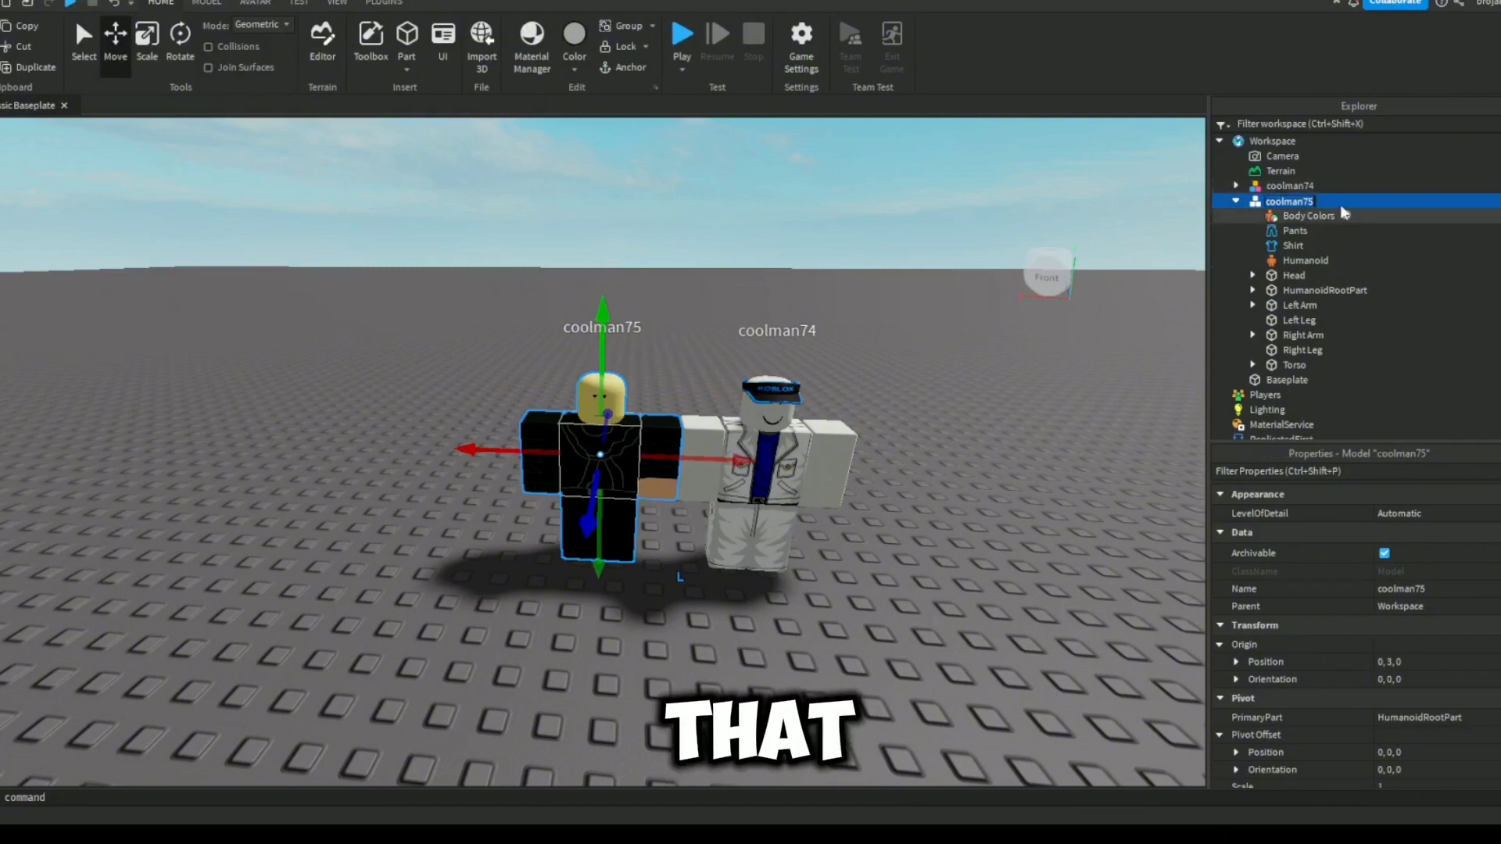
right_click(1369, 207)
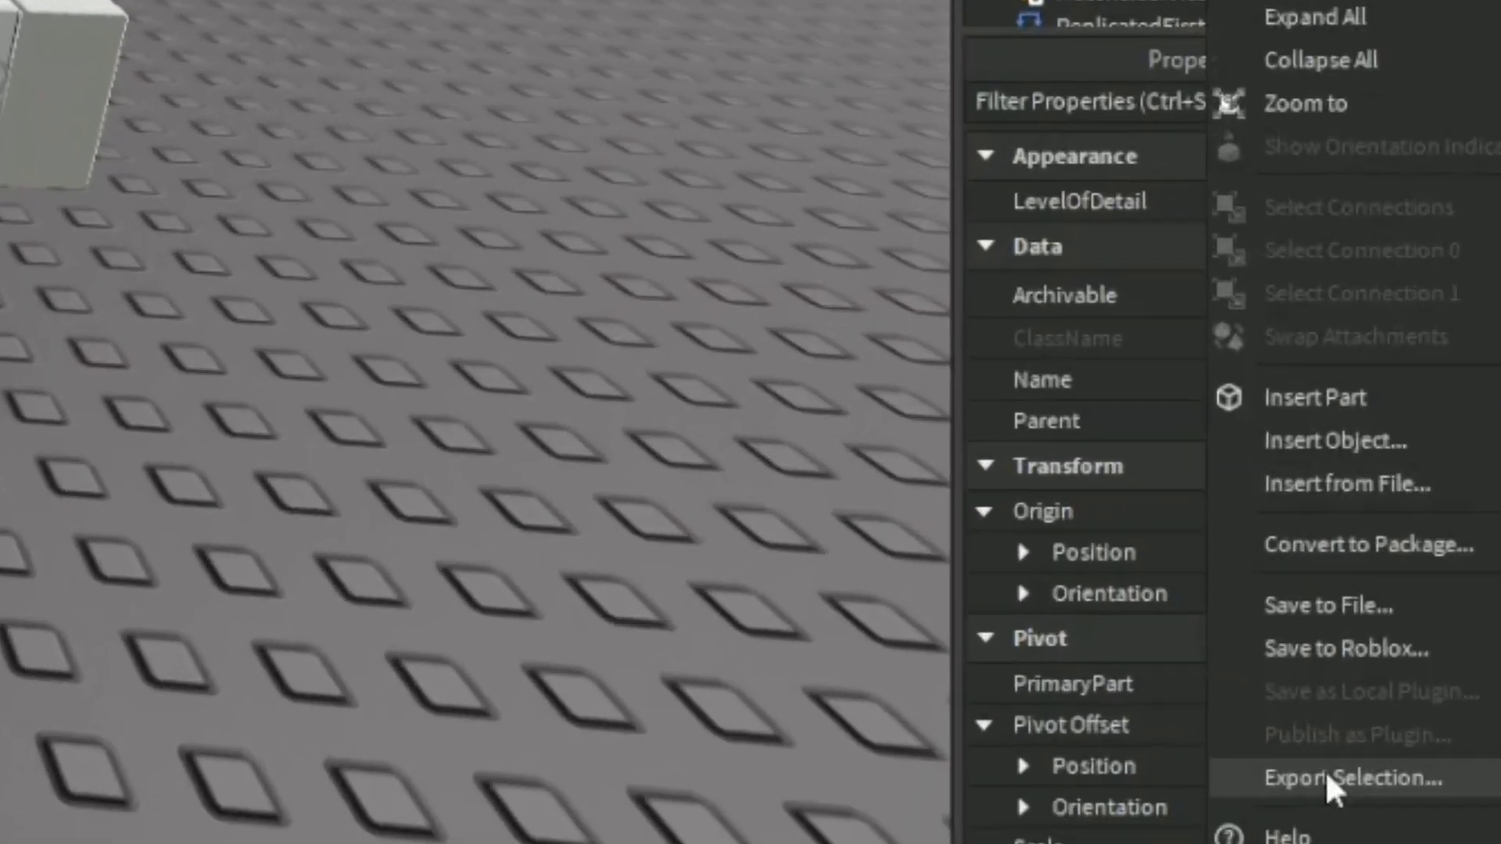
left_click(1383, 776)
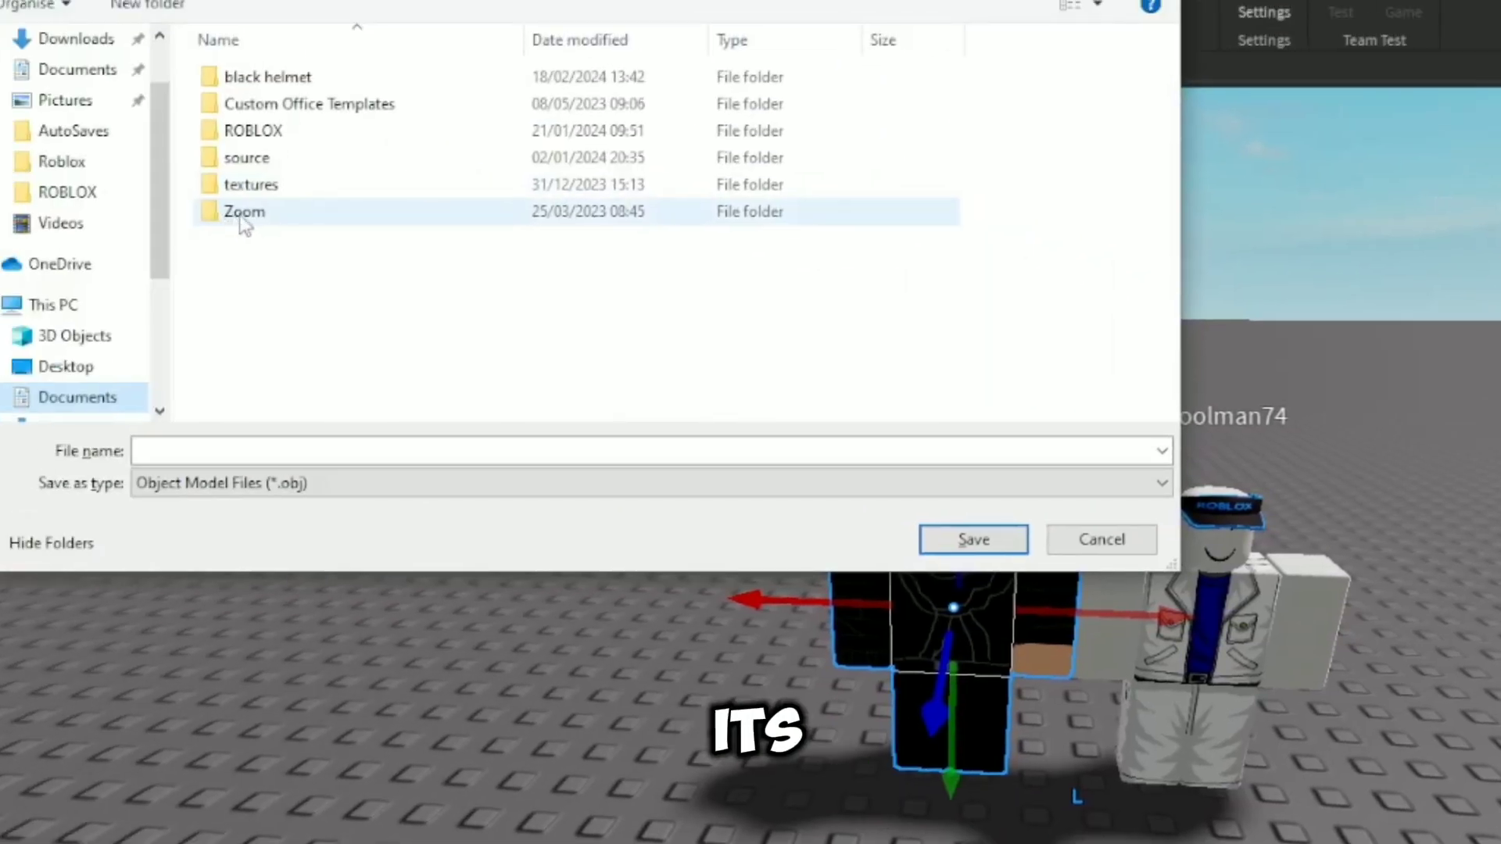
left_click(208, 448)
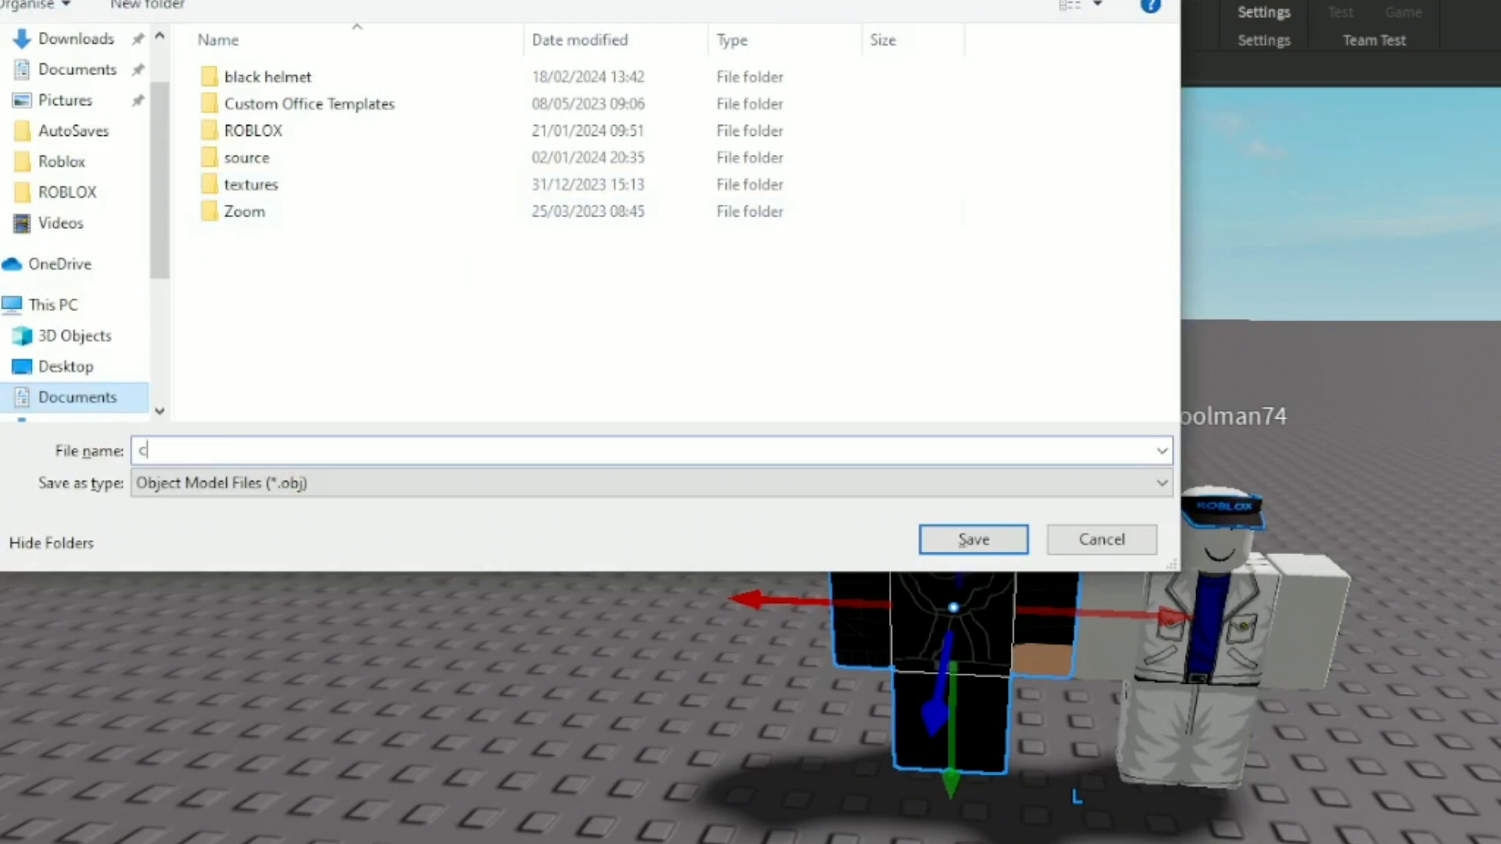
left_click(242, 220)
double_click(241, 219)
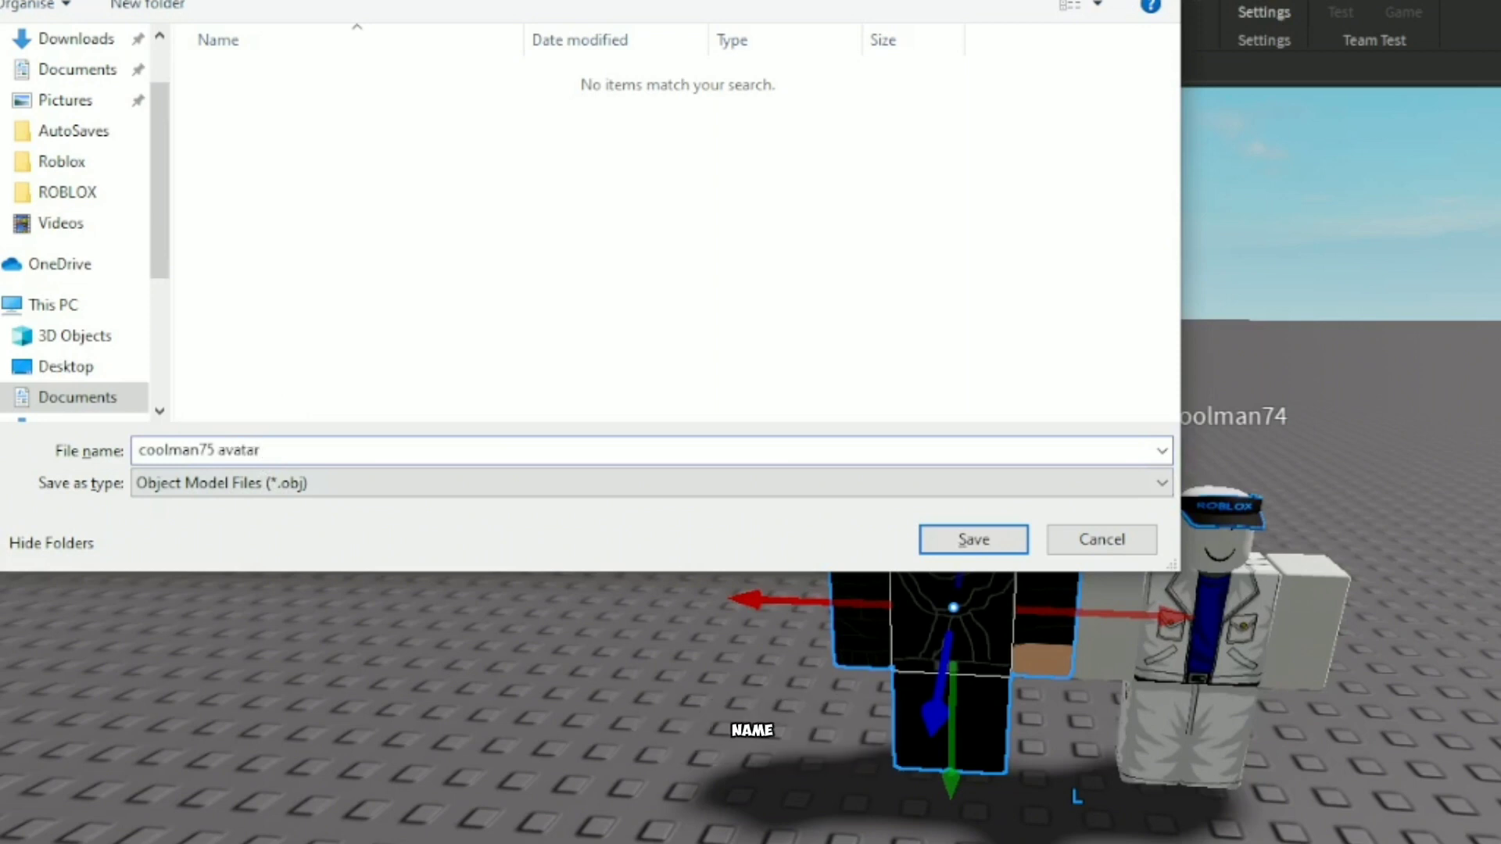
key("Return")
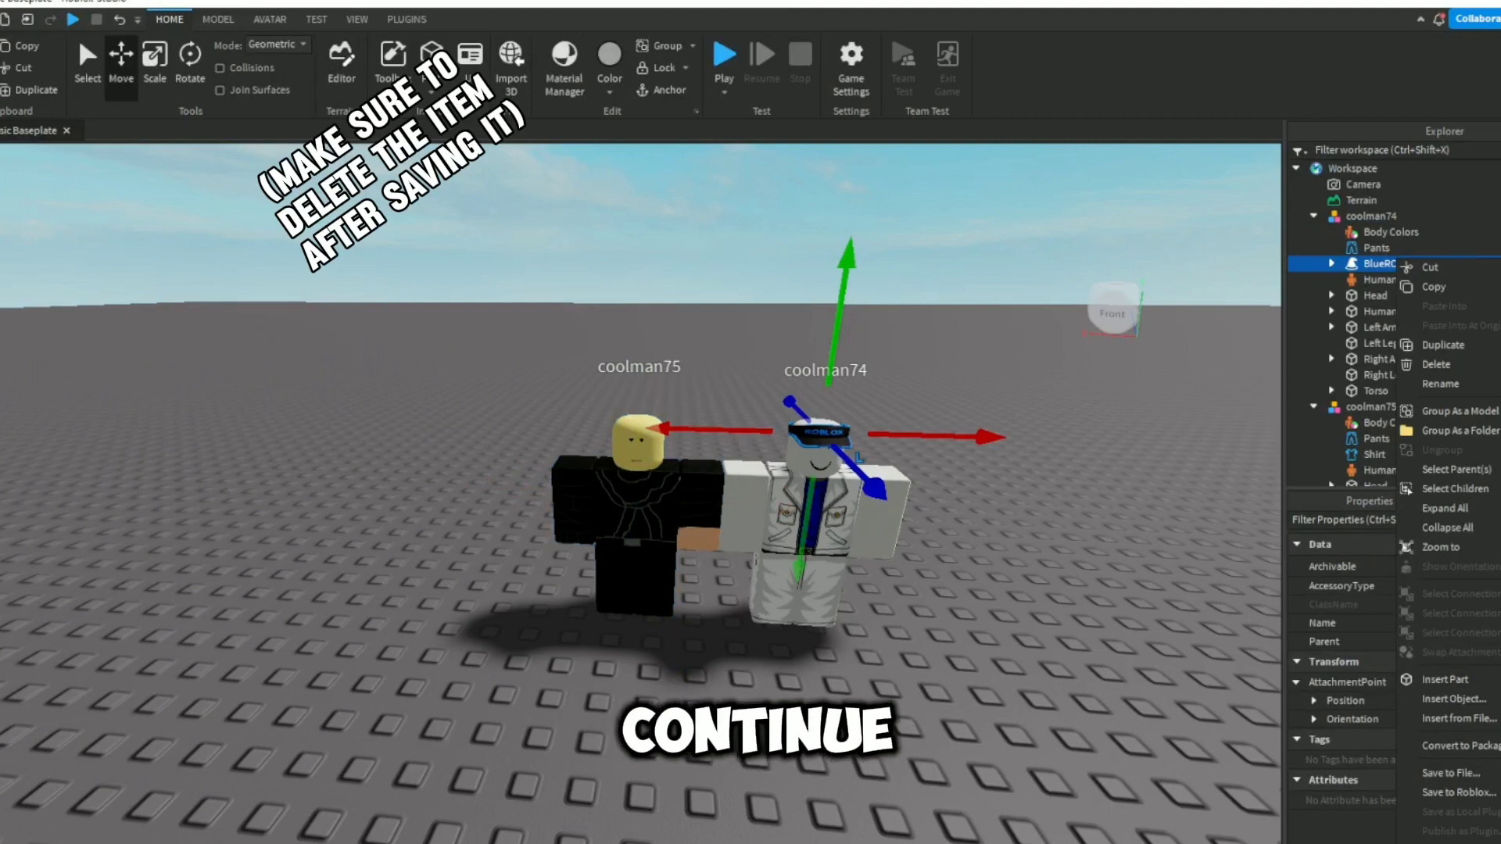
Export coolman74's BlueROBLOXVisor accessory as OBJ file "roblox visor" into the source folder in Documents, and delete the accessory.
left_click(1213, 579)
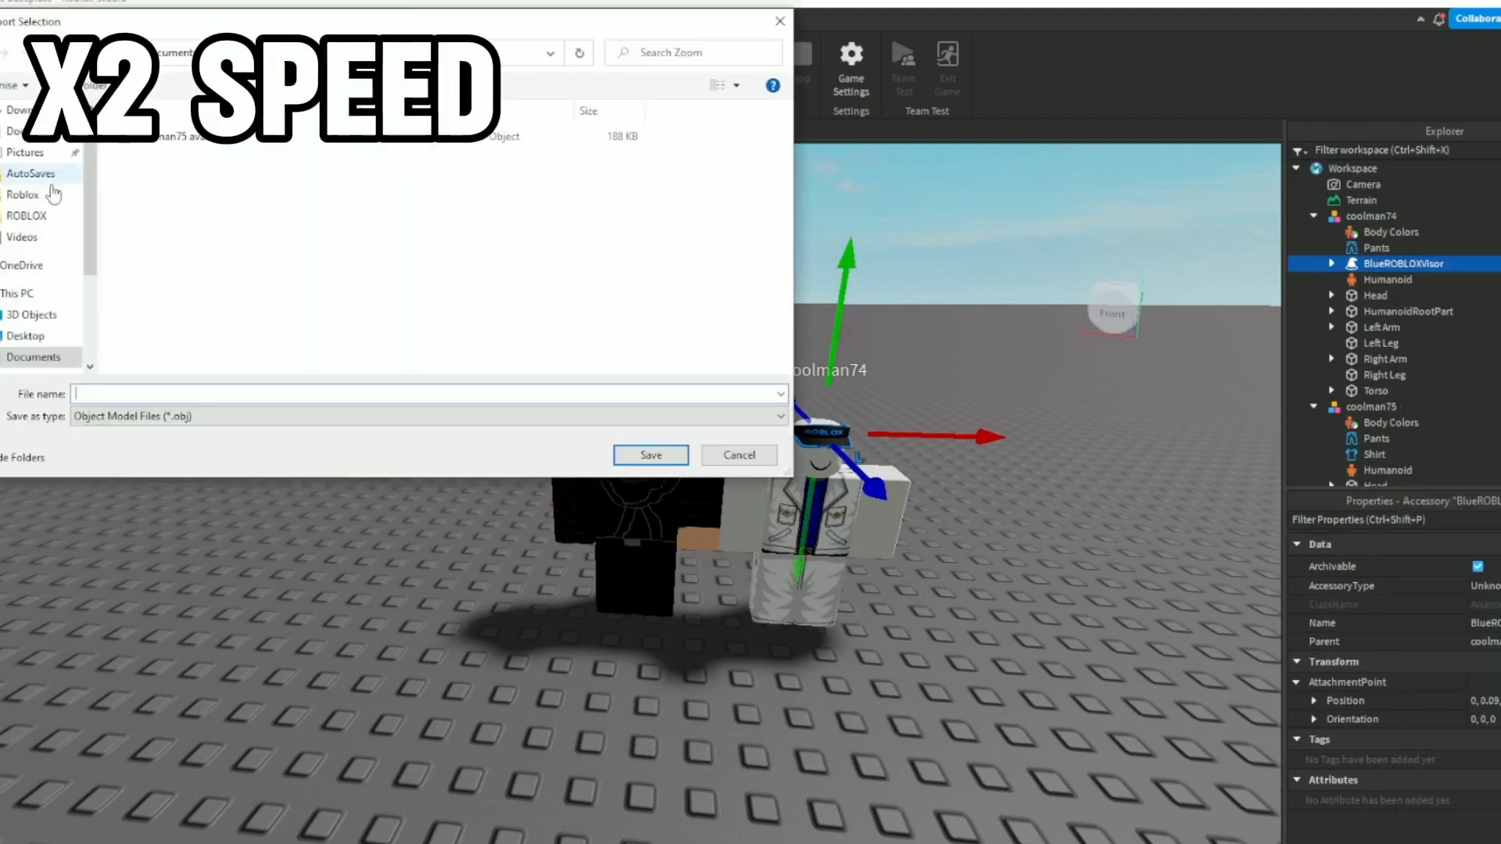
left_click(14, 360)
double_click(204, 192)
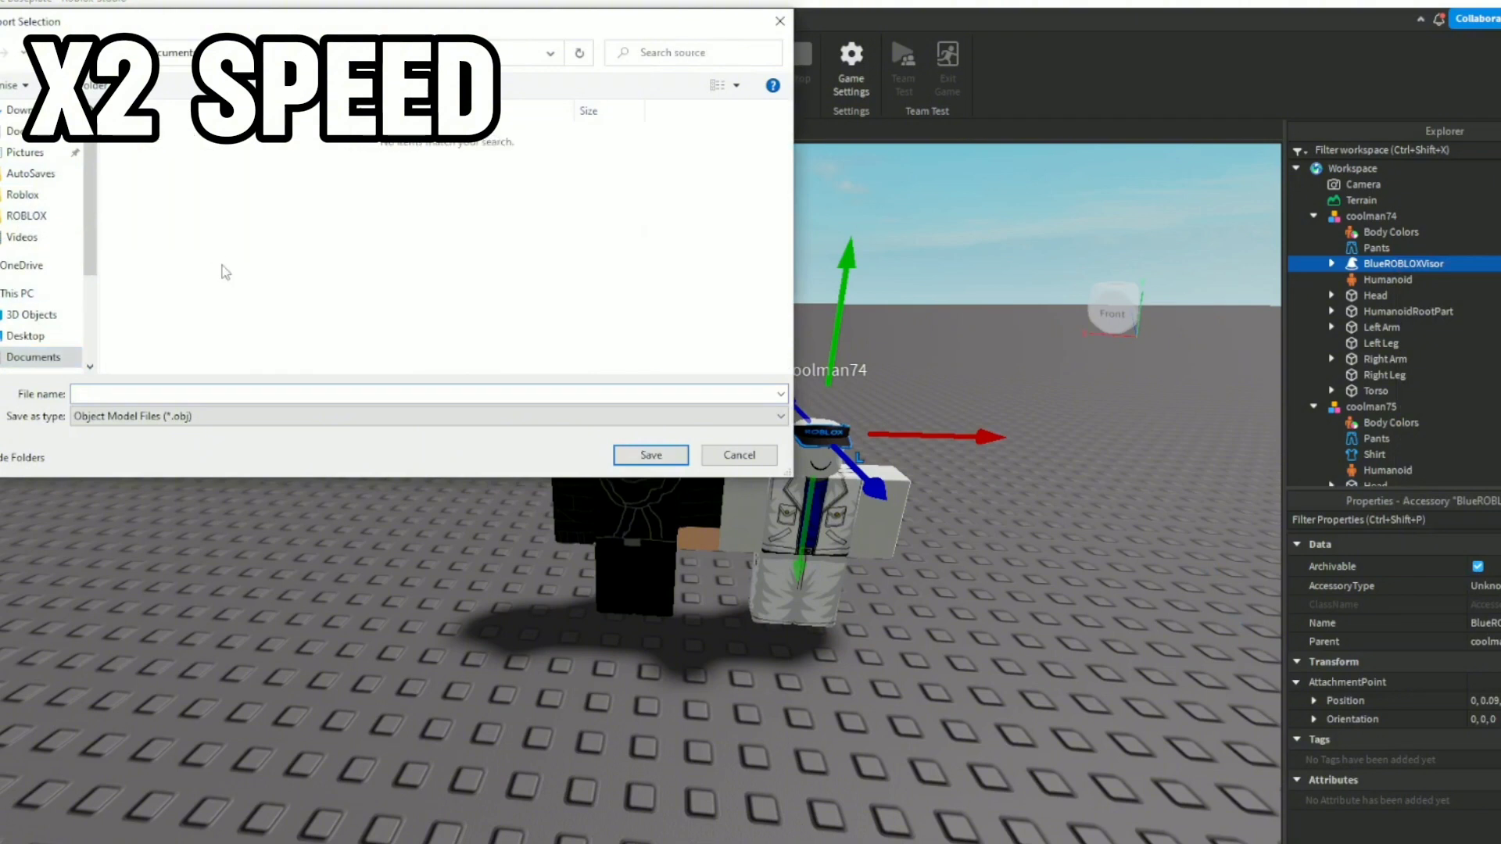
type("roblox visor")
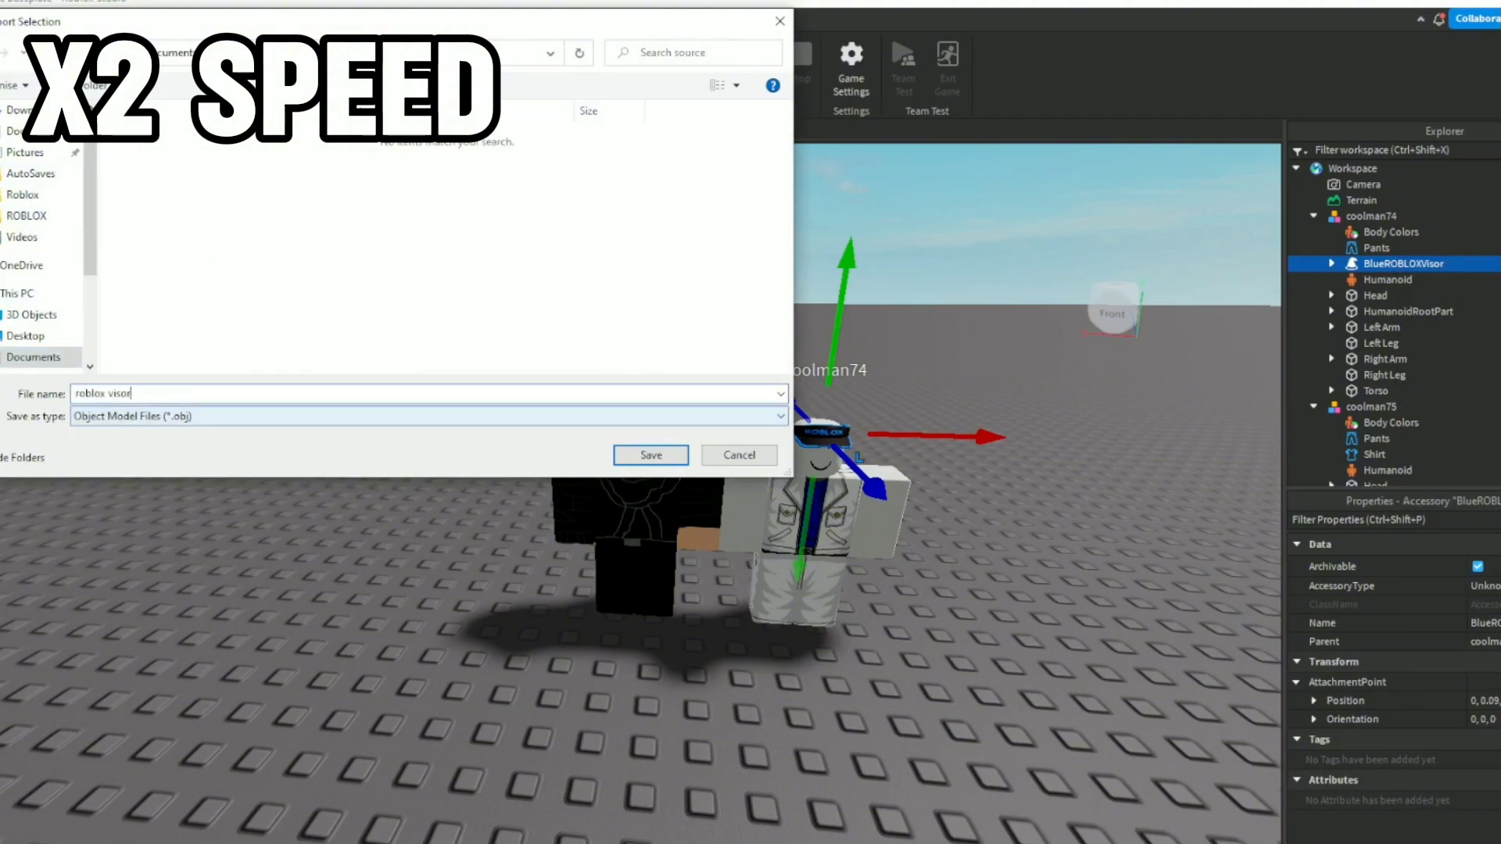
key("Return")
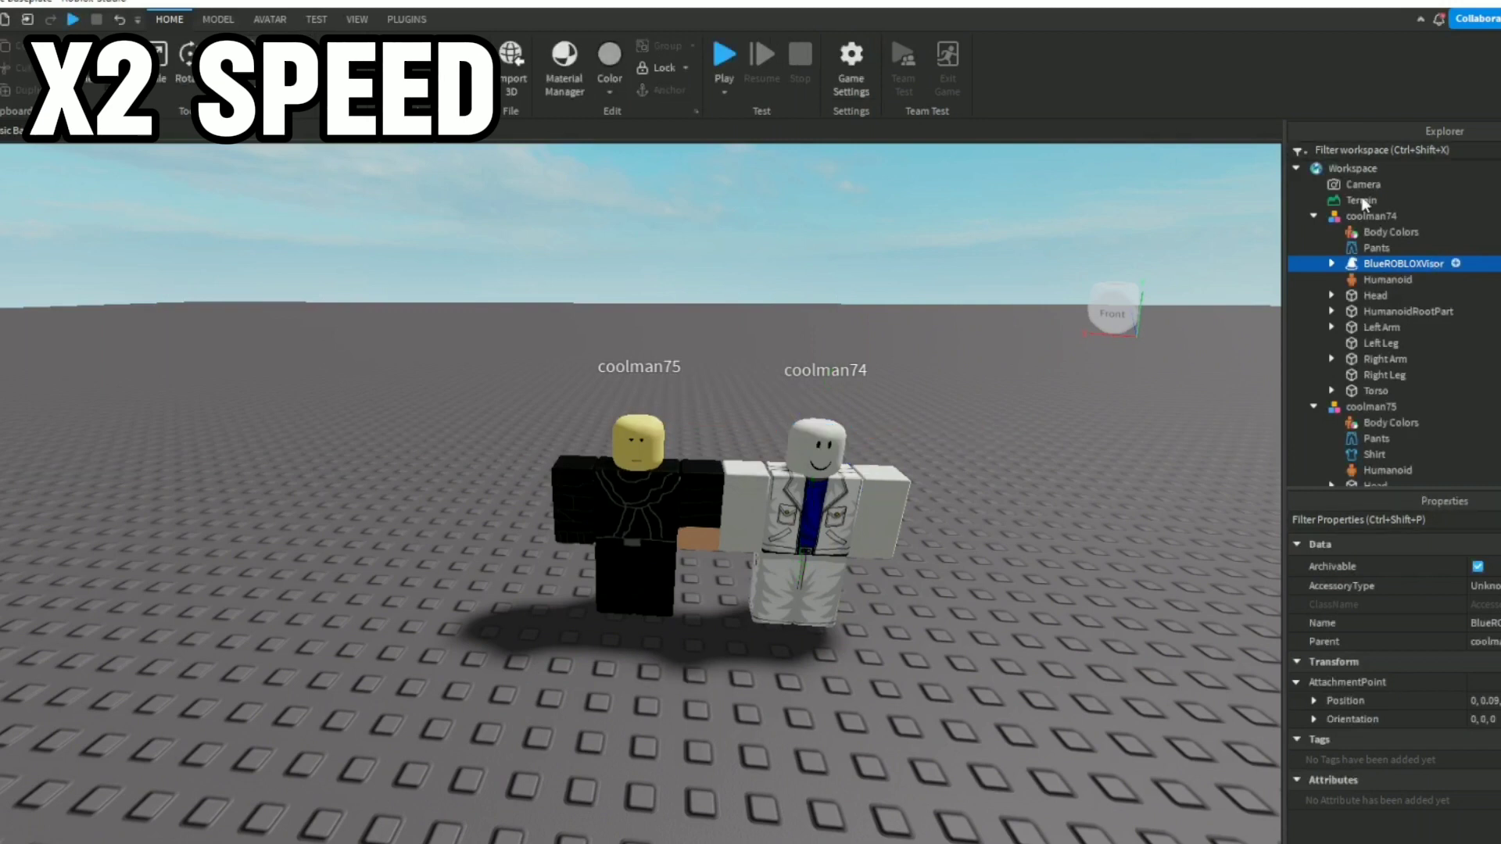
Export the coolman74 model as an OBJ file into the textures folder in Documents.
left_click(1372, 215)
right_click(1373, 216)
left_click(1453, 800)
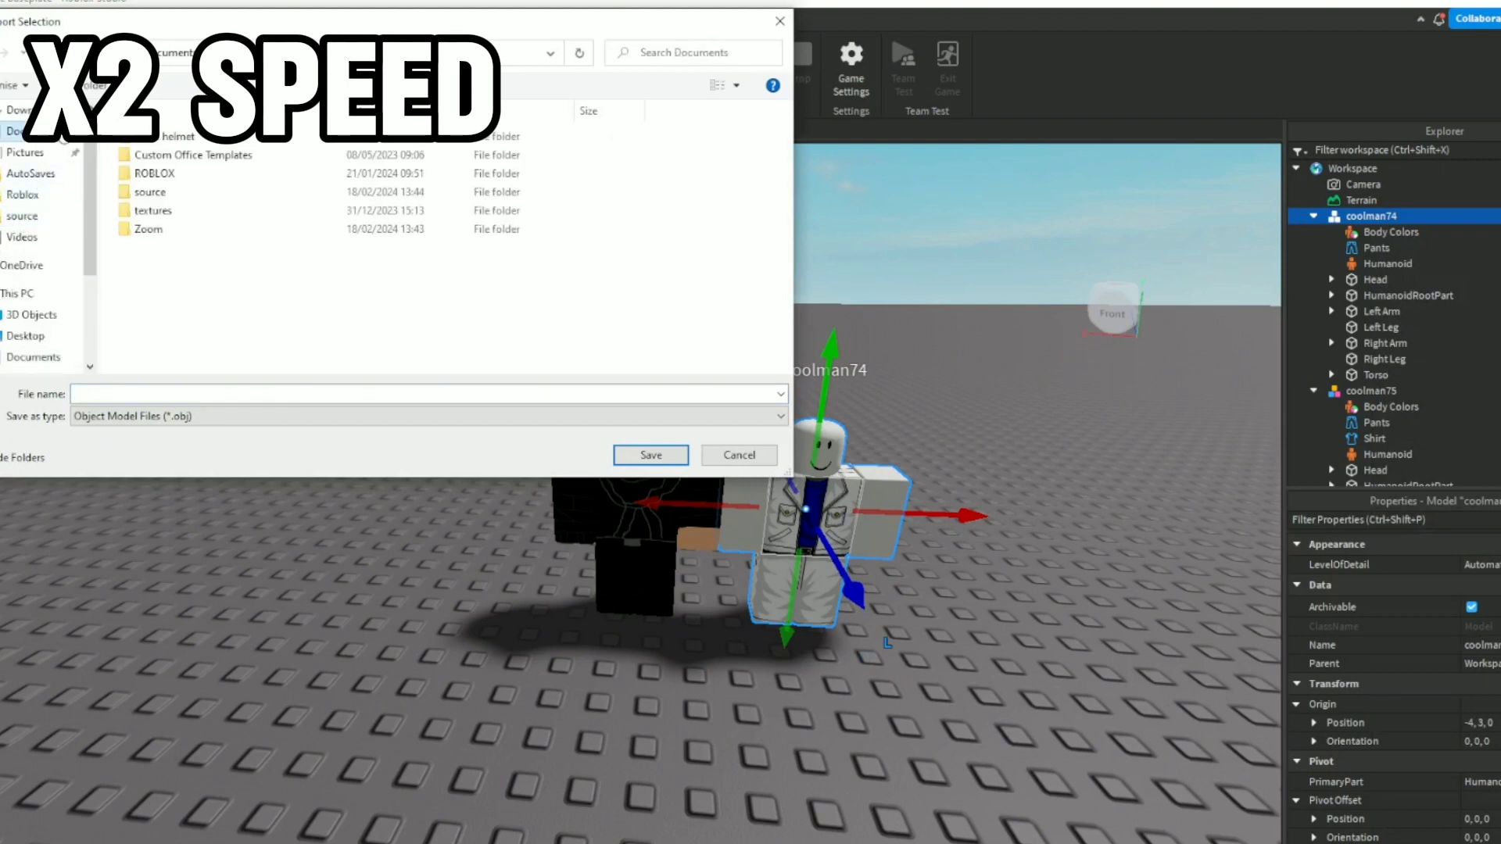
double_click(167, 217)
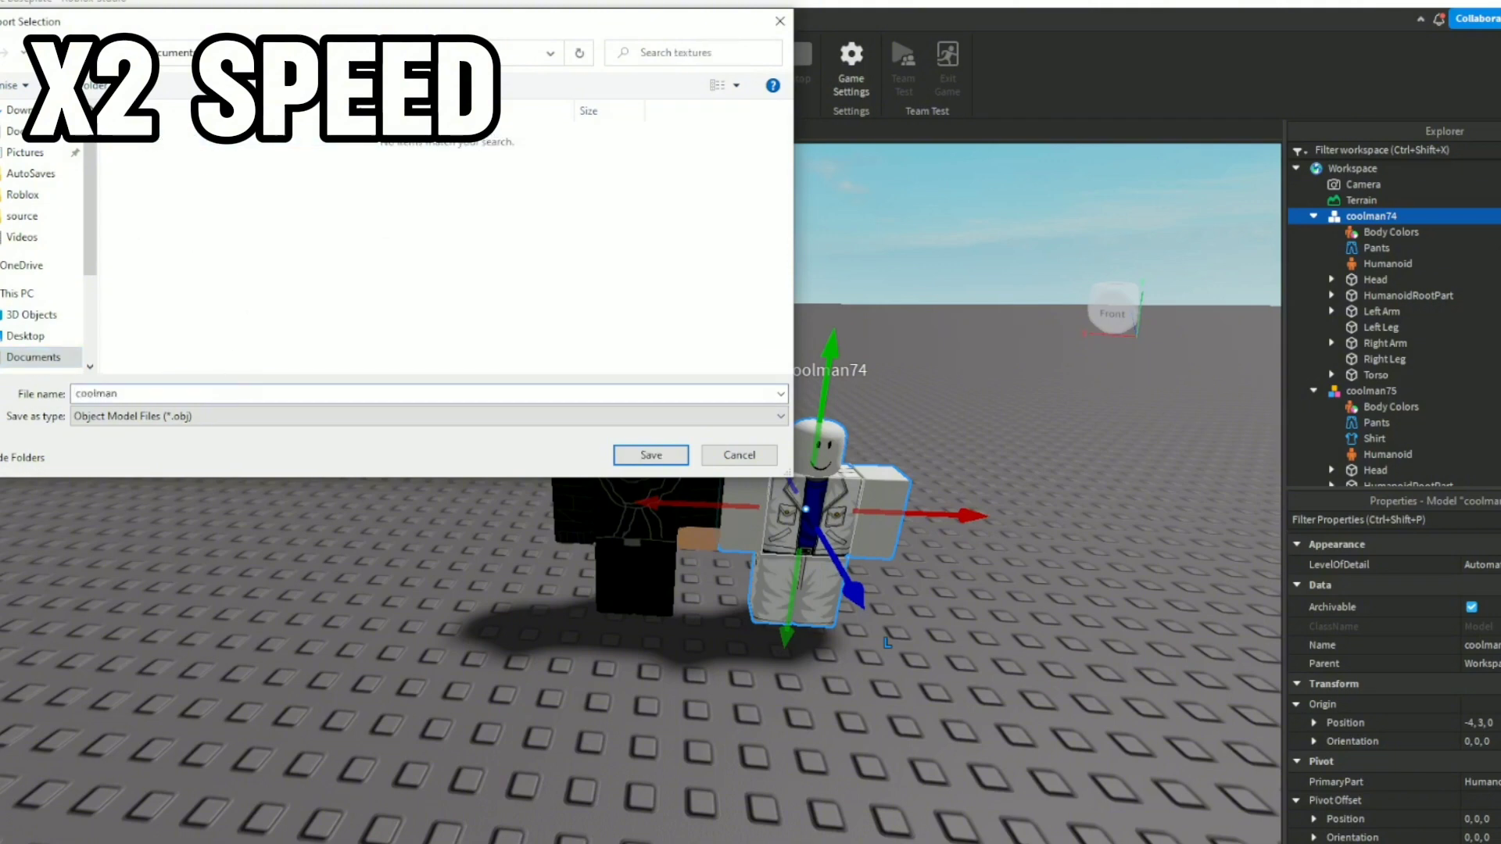
key("Return")
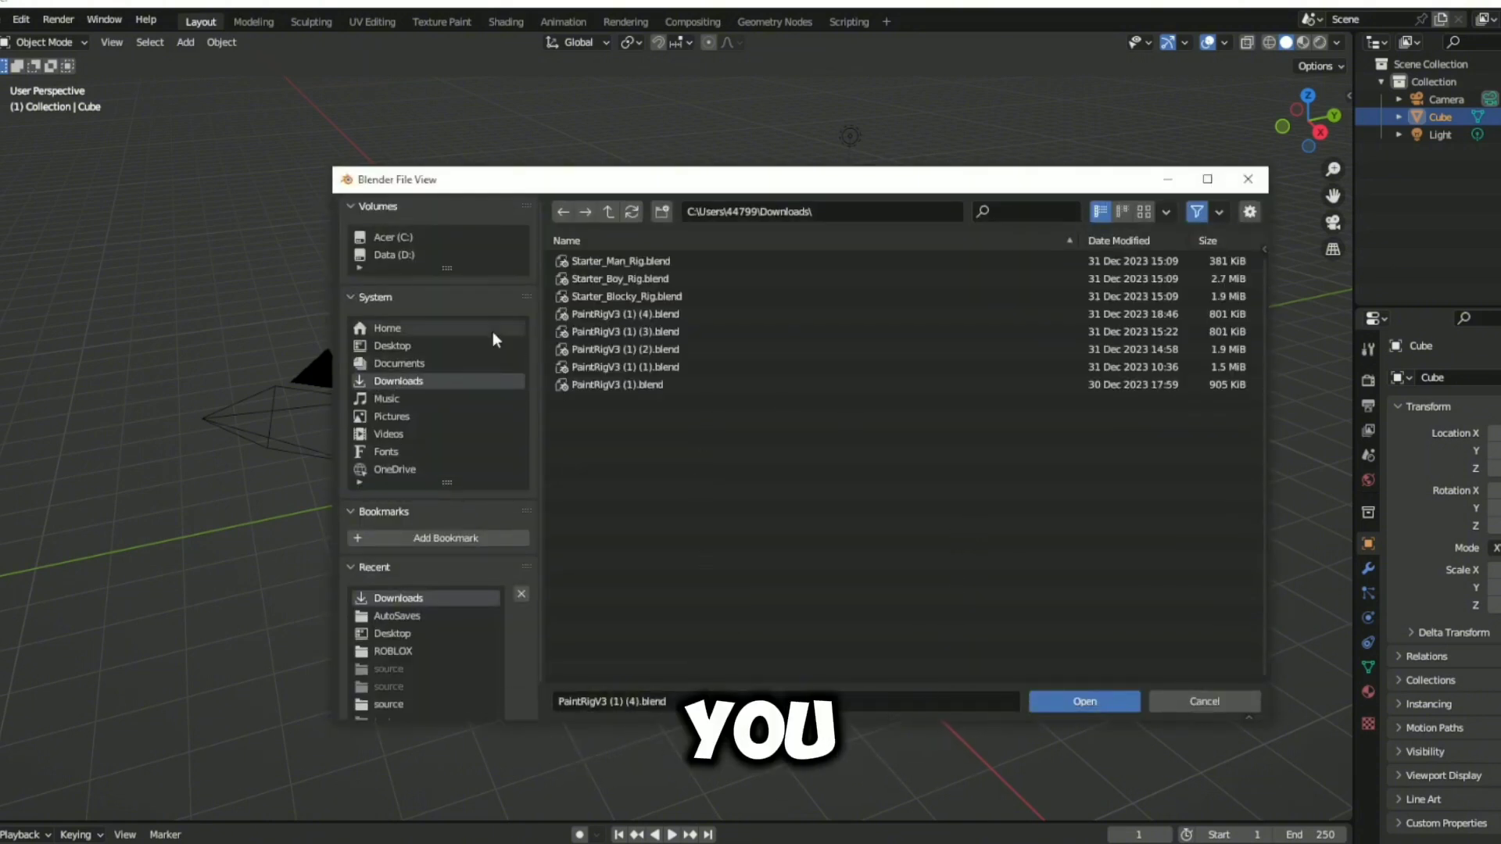
Switch to Blender and open the rig file PaintRigV3 (1) (4).blend from the Downloads folder.
left_click(1057, 705)
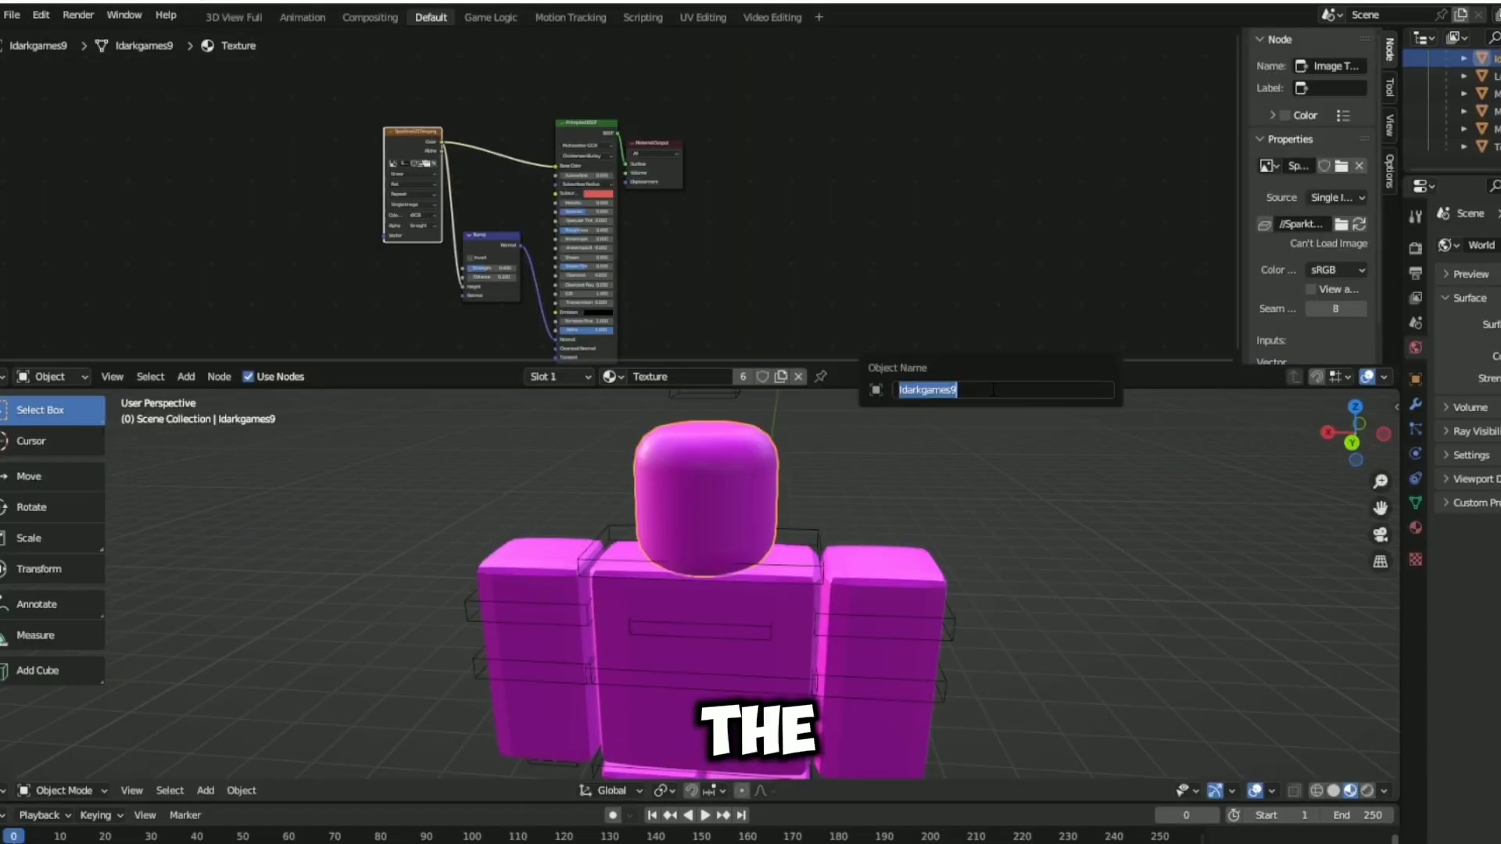
key("Return")
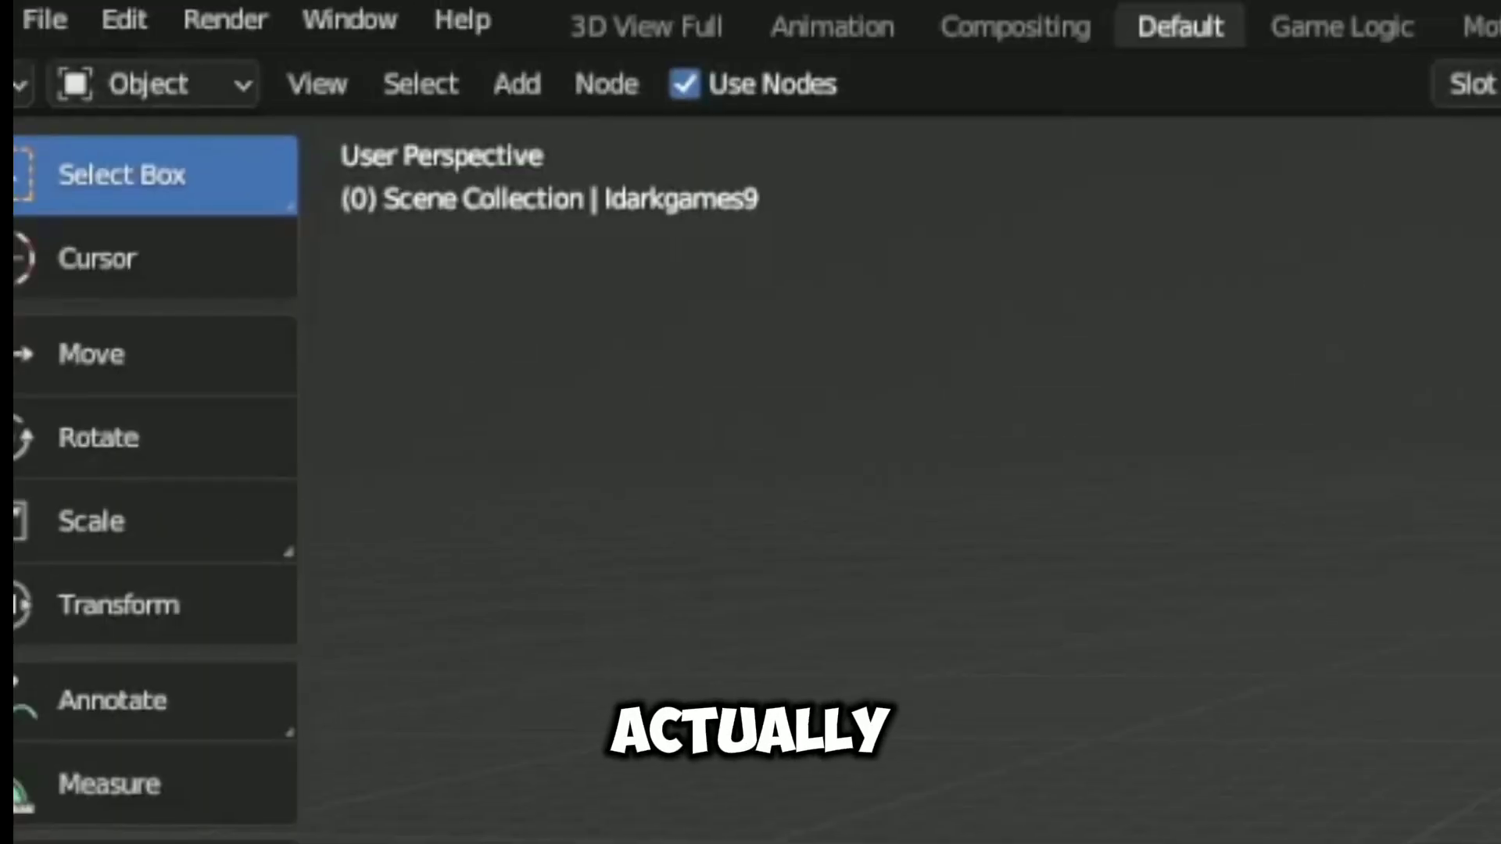
Append all objects from PaintRigV3 (1) (3).blend in the Downloads folder to the current scene.
left_click(30, 21)
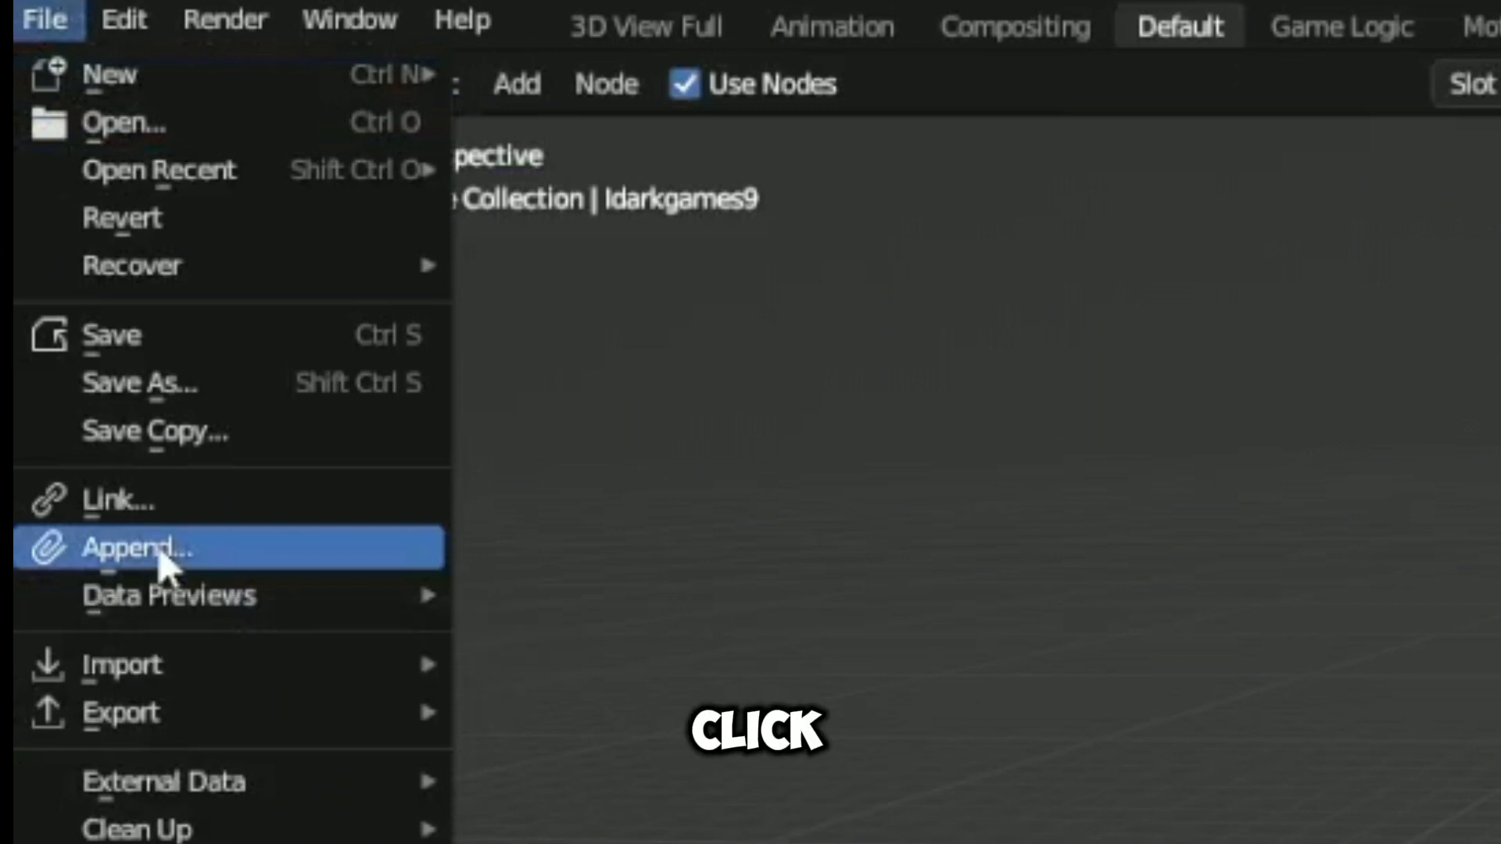
left_click(160, 551)
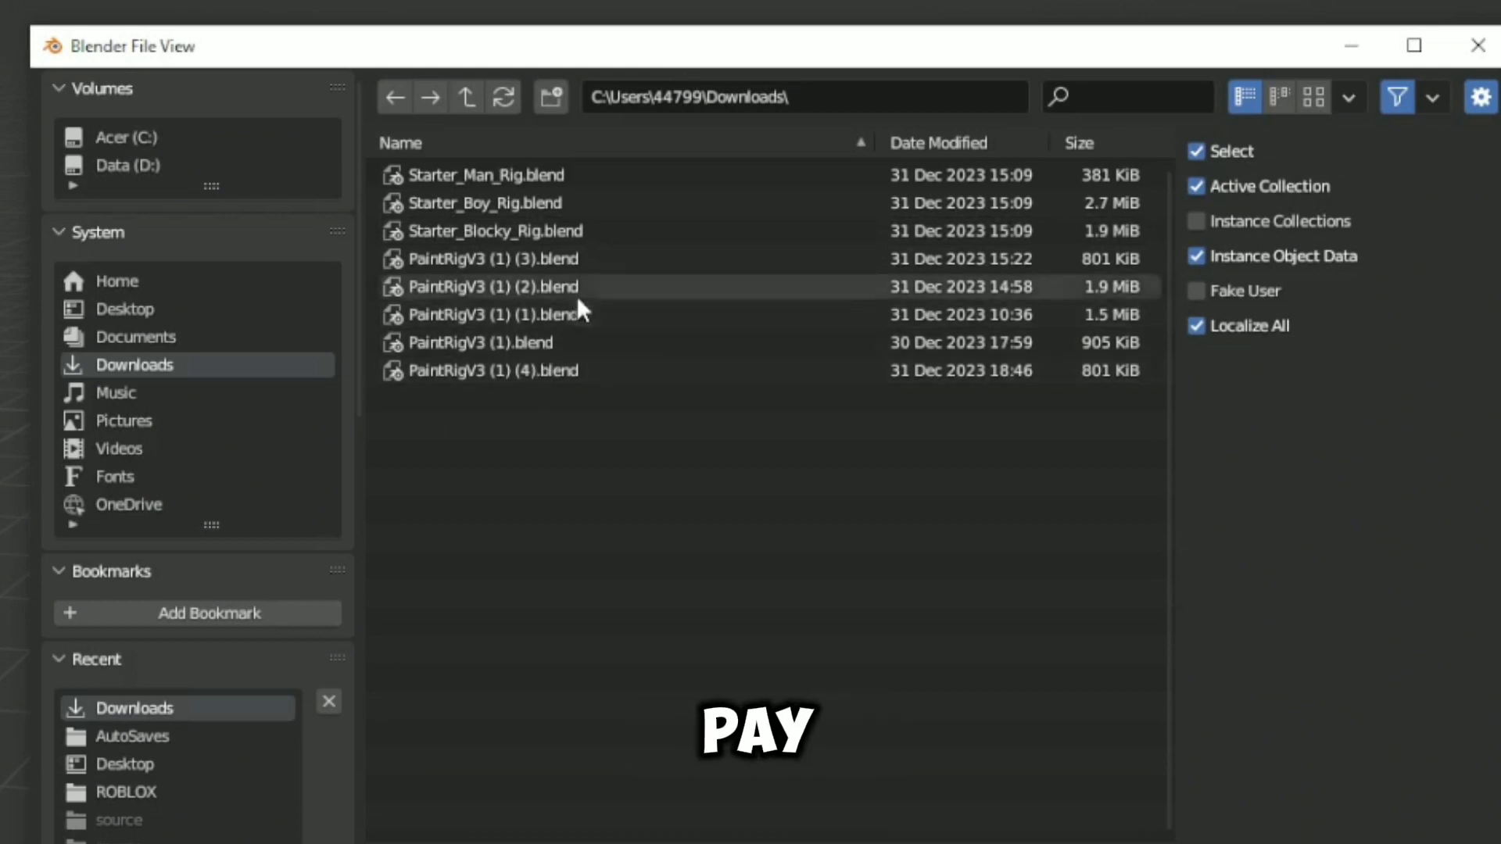
double_click(579, 258)
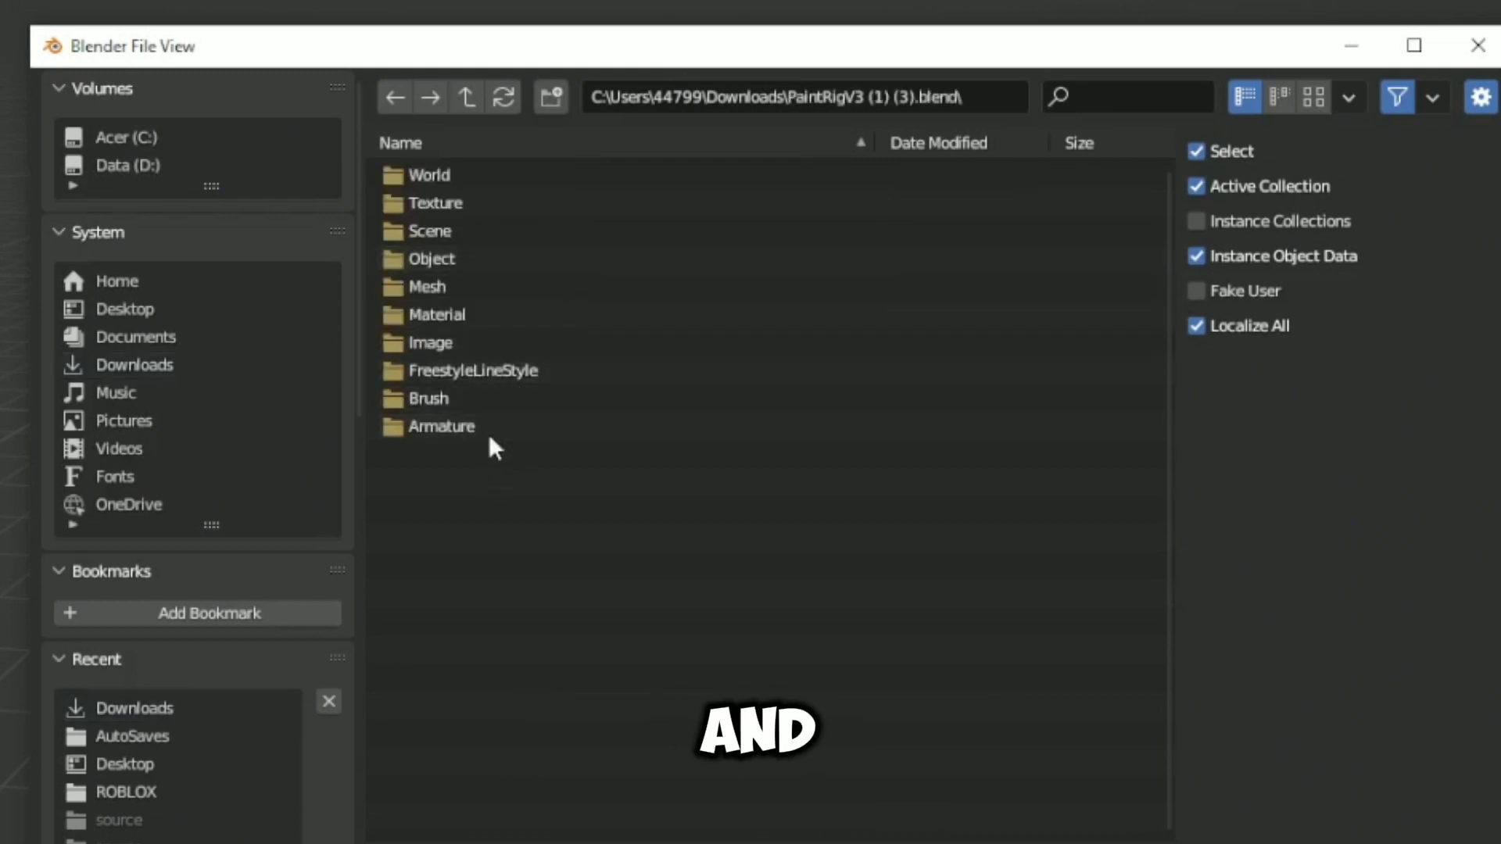
left_click(461, 259)
double_click(461, 257)
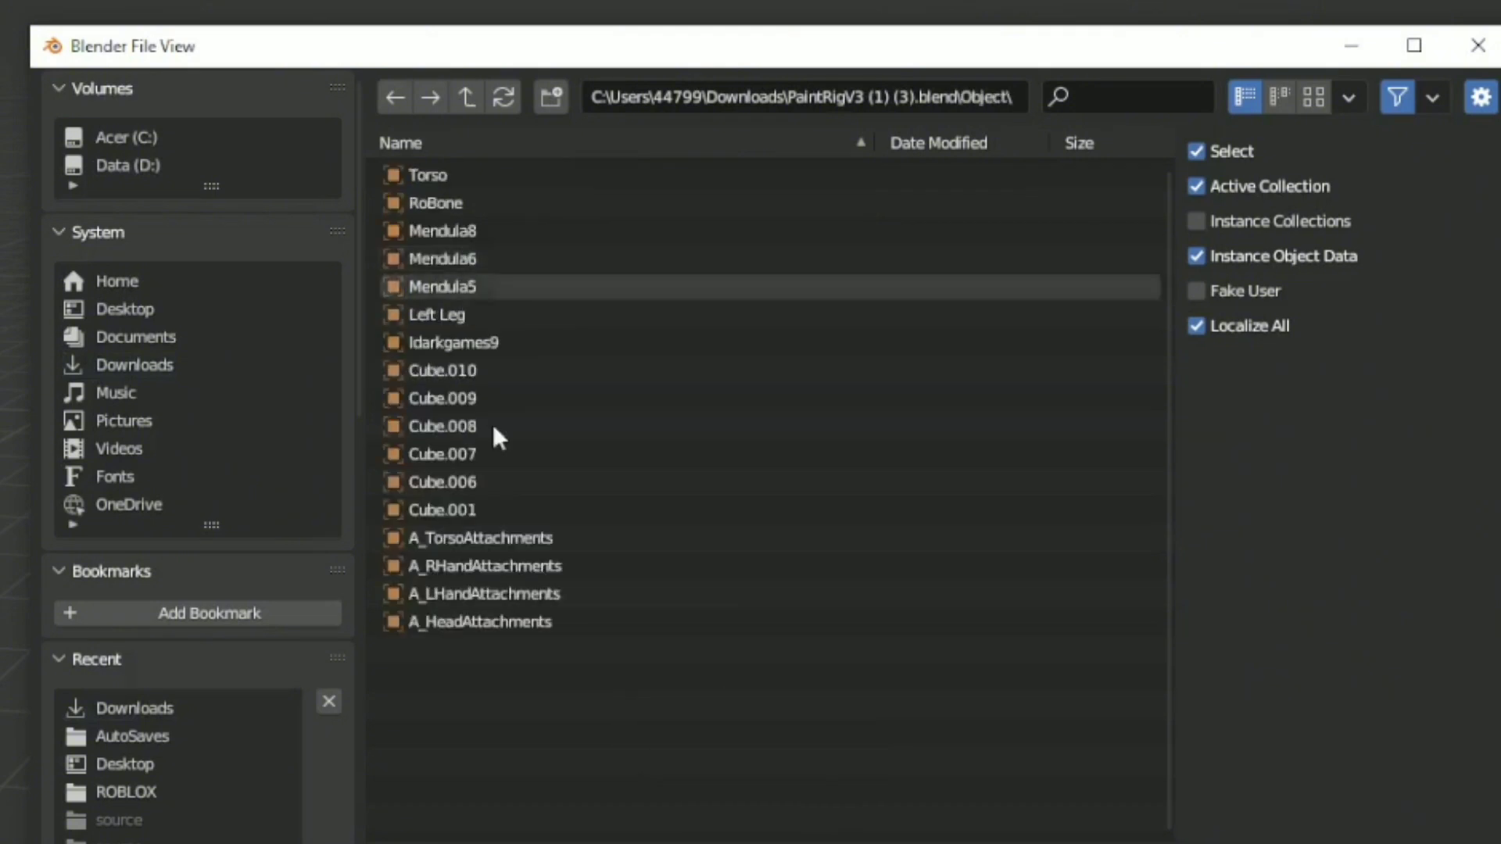
left_click_drag(553, 675, 407, 164)
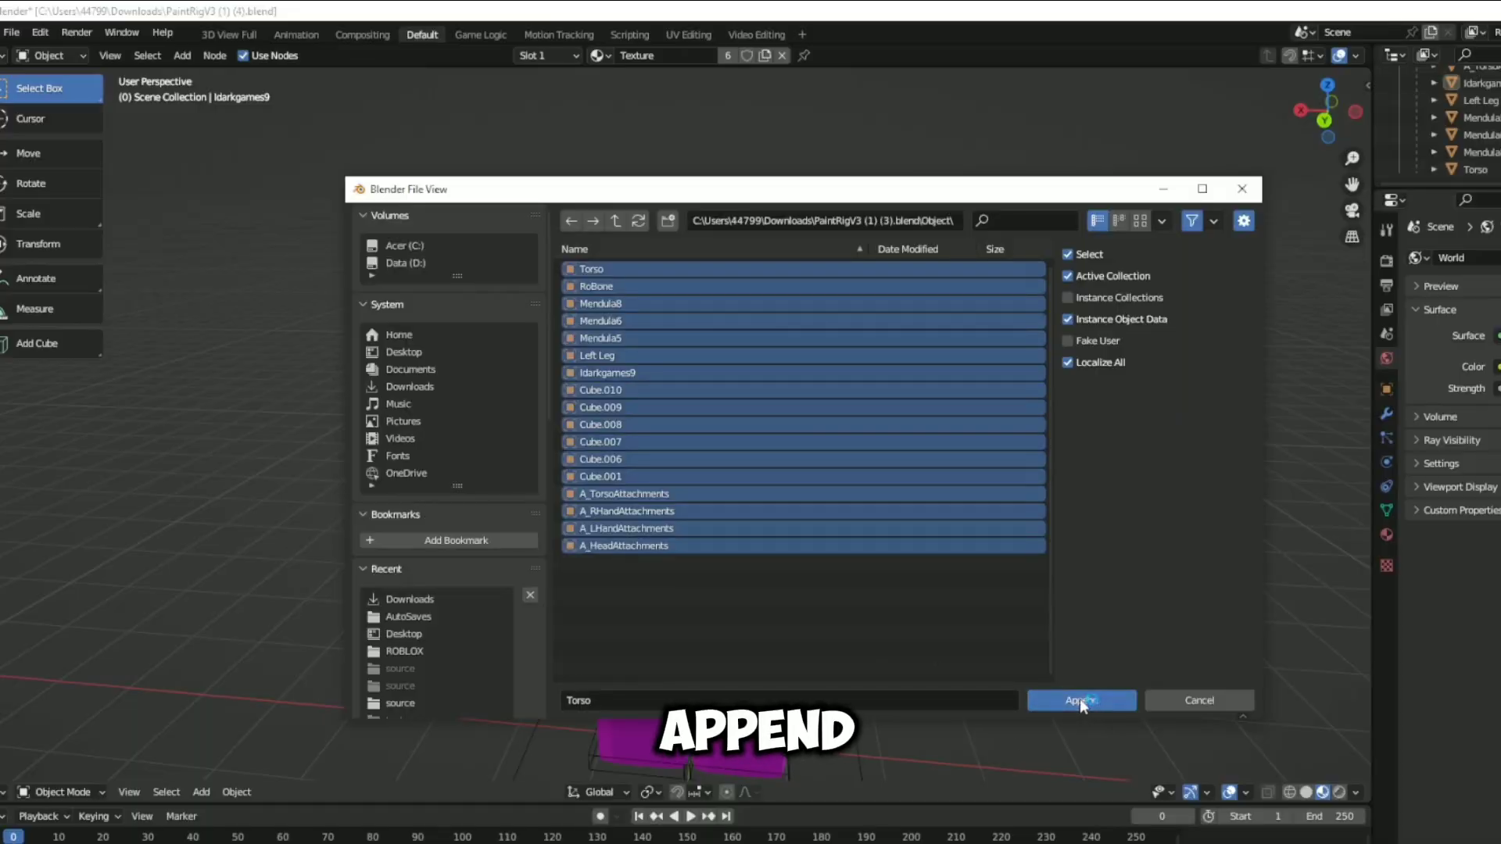
left_click(1081, 700)
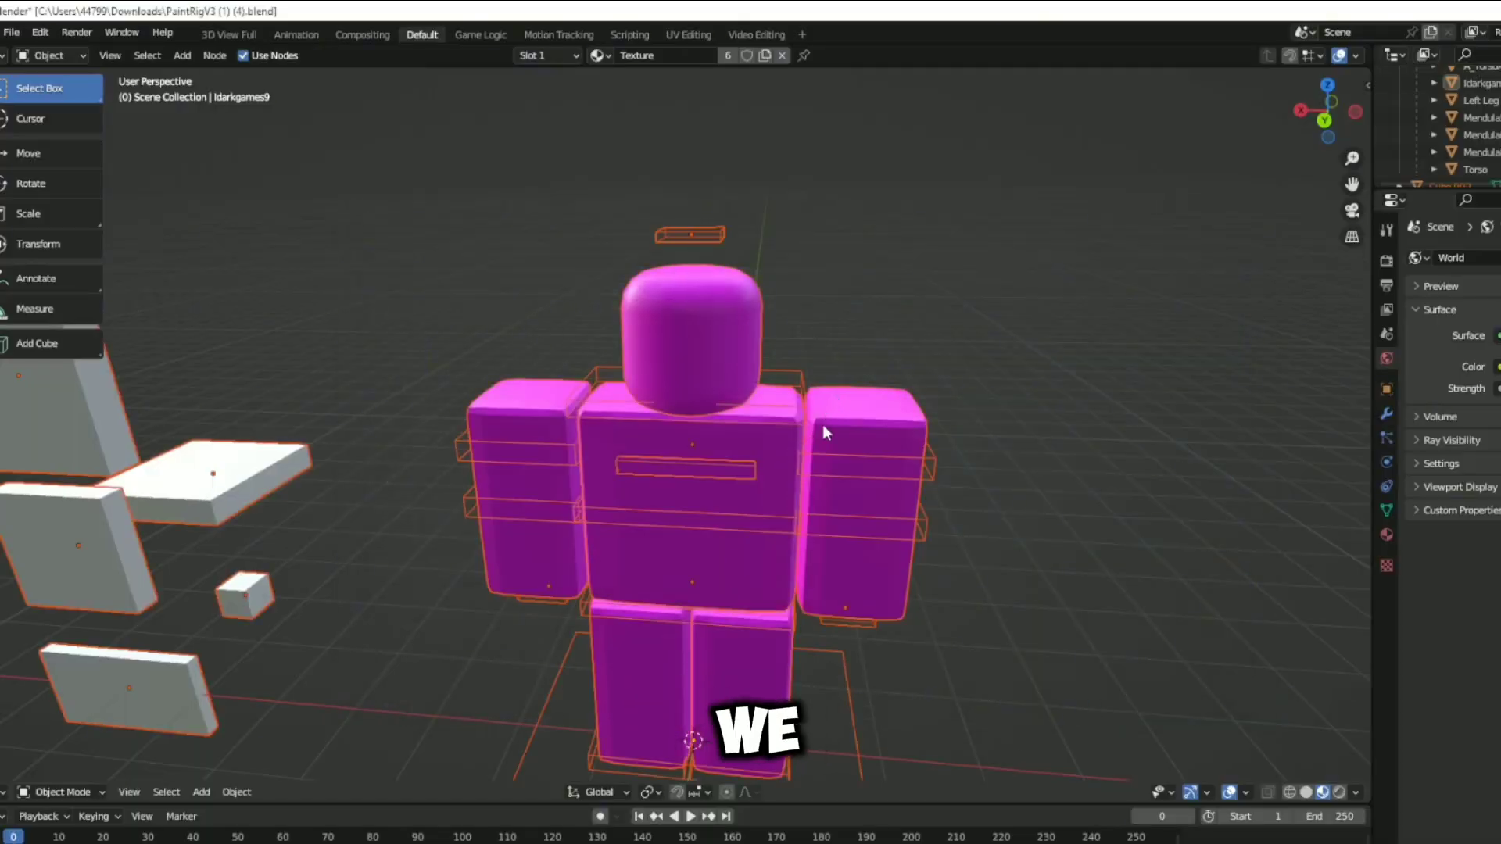
Move the newly appended rig and its cubes along the X axis so the two rigs stand side by side.
scroll(822, 428, "down", 5)
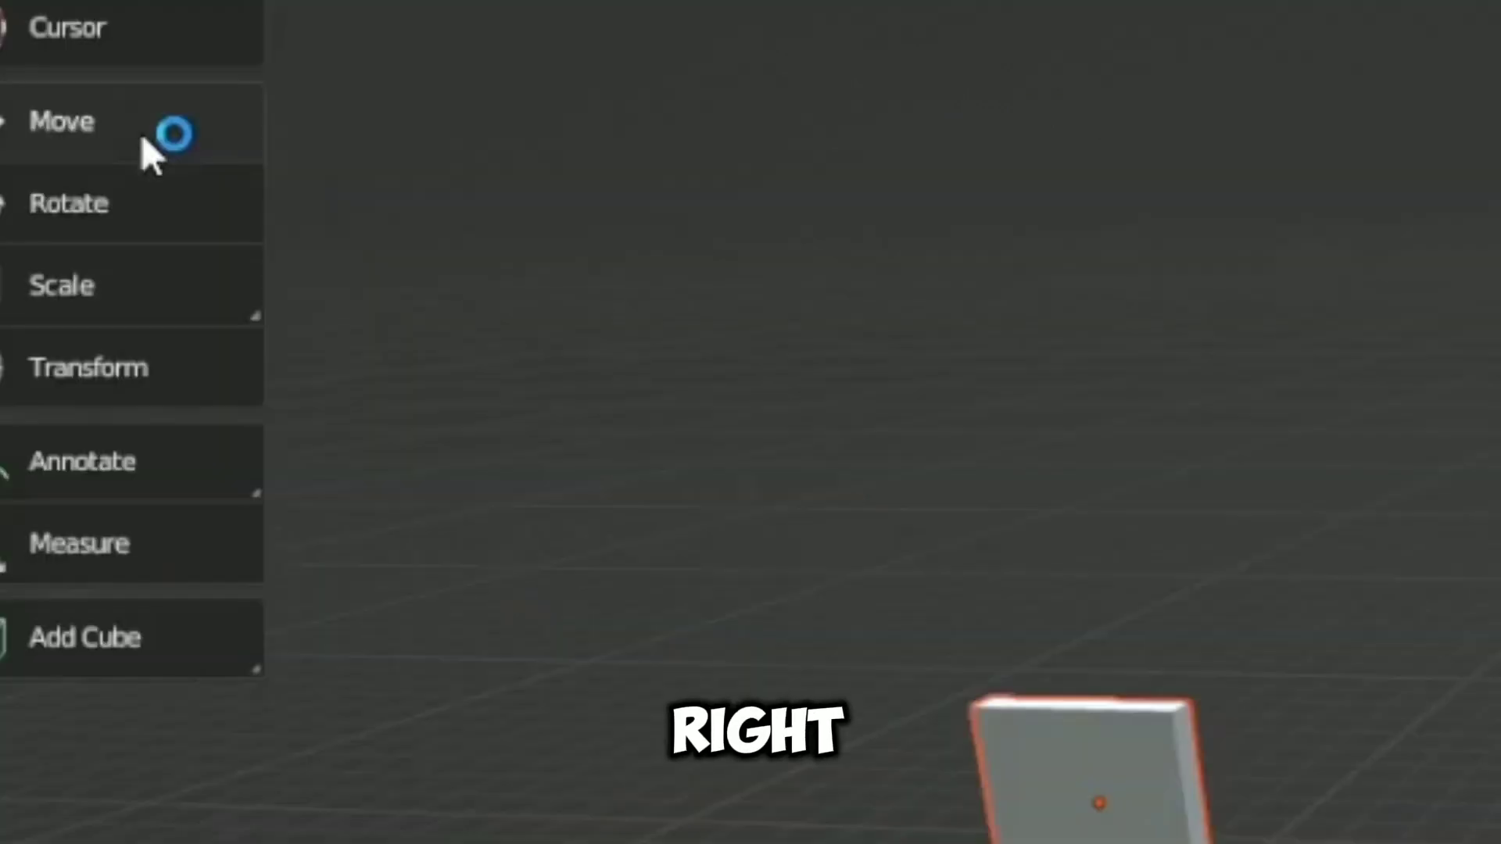
left_click(47, 130)
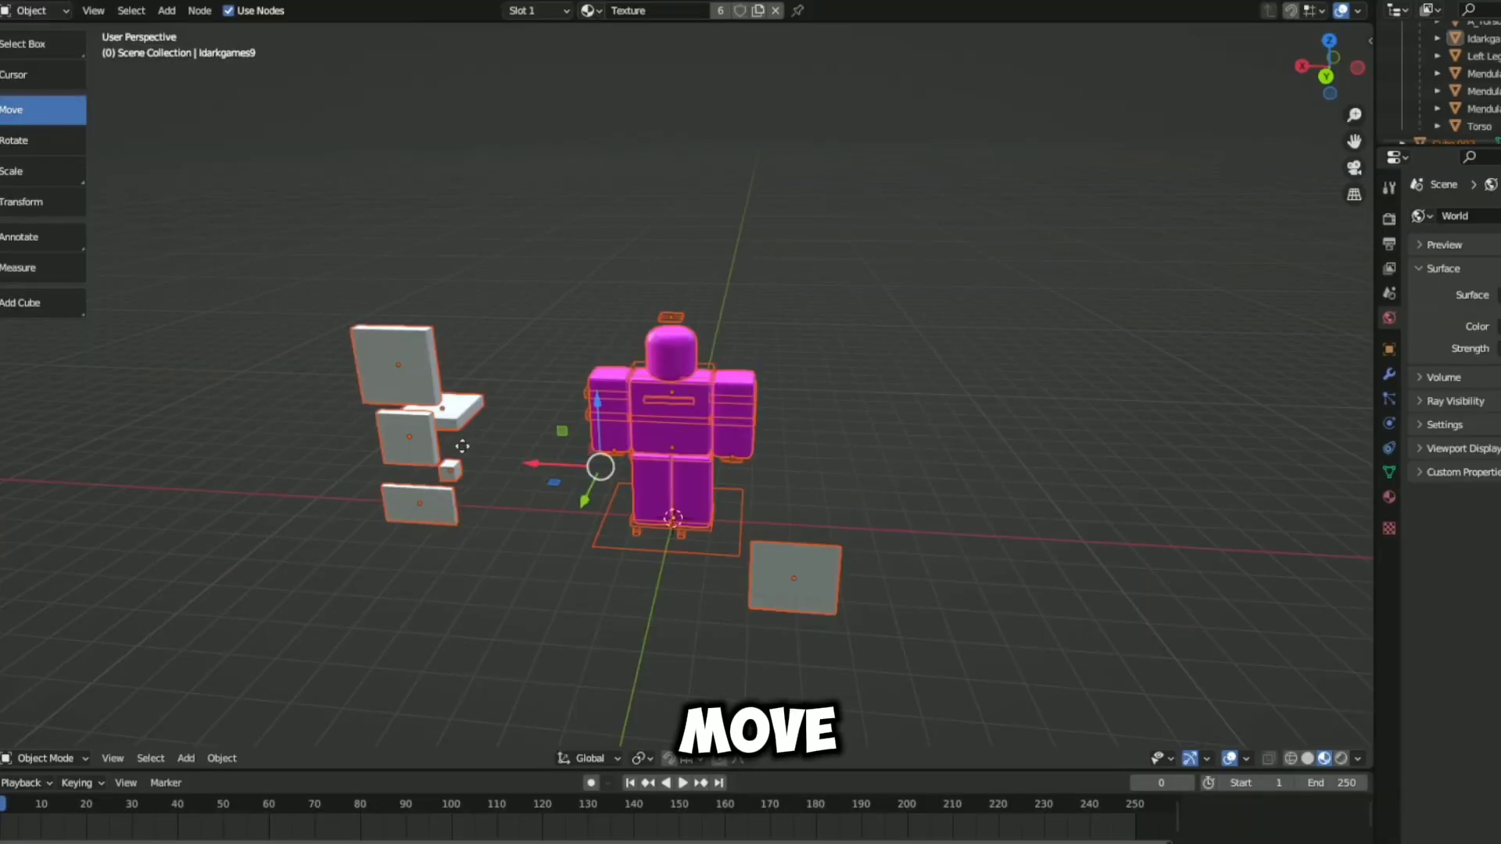
left_click_drag(477, 449, 309, 442)
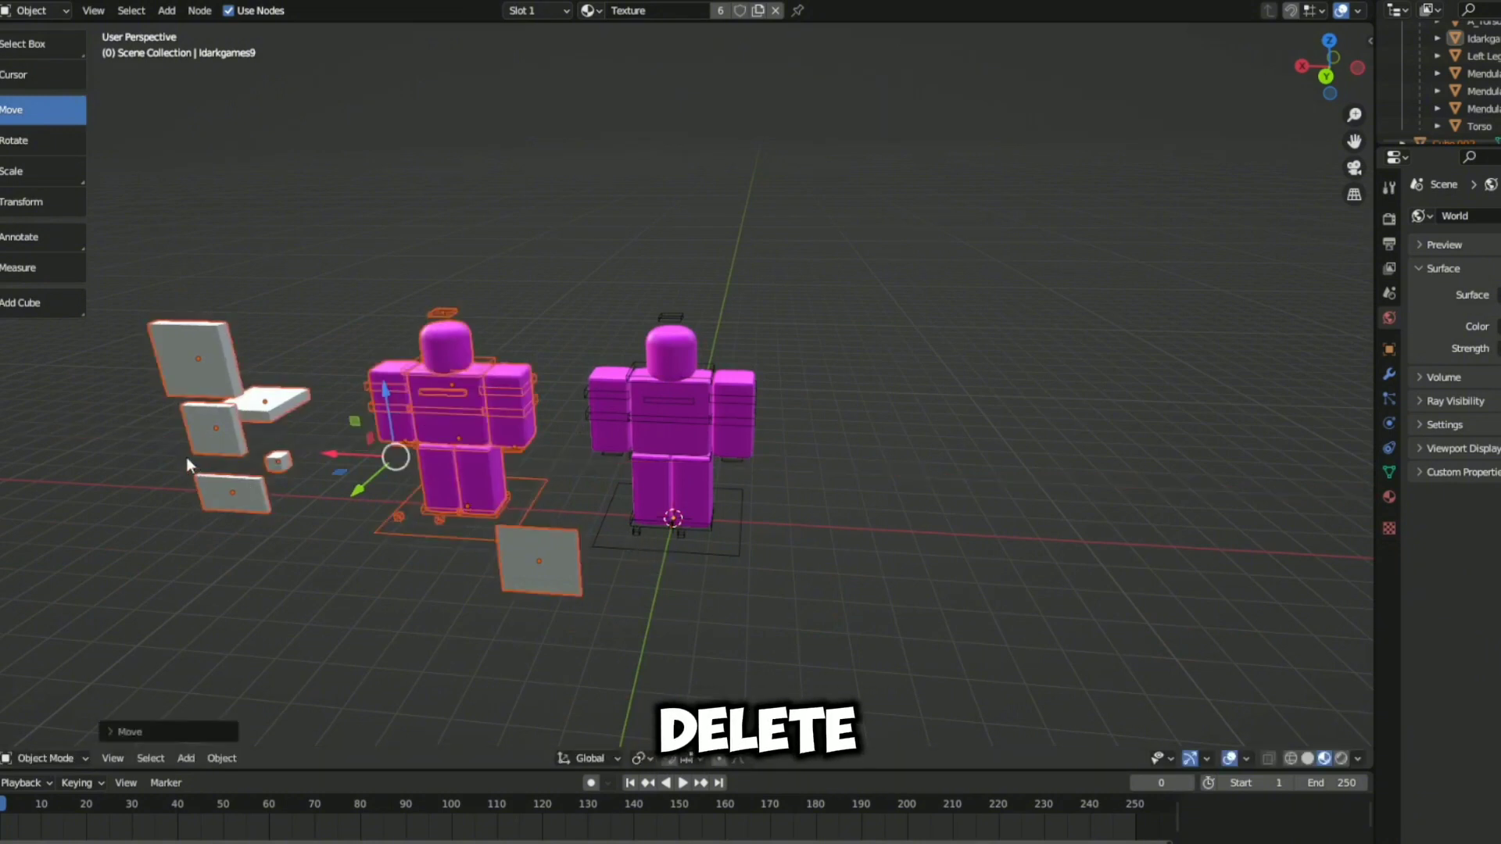
Delete the loose white blocks beside the rigs and the single panel in front of them.
left_click(671, 426)
left_click_drag(268, 515, 170, 335)
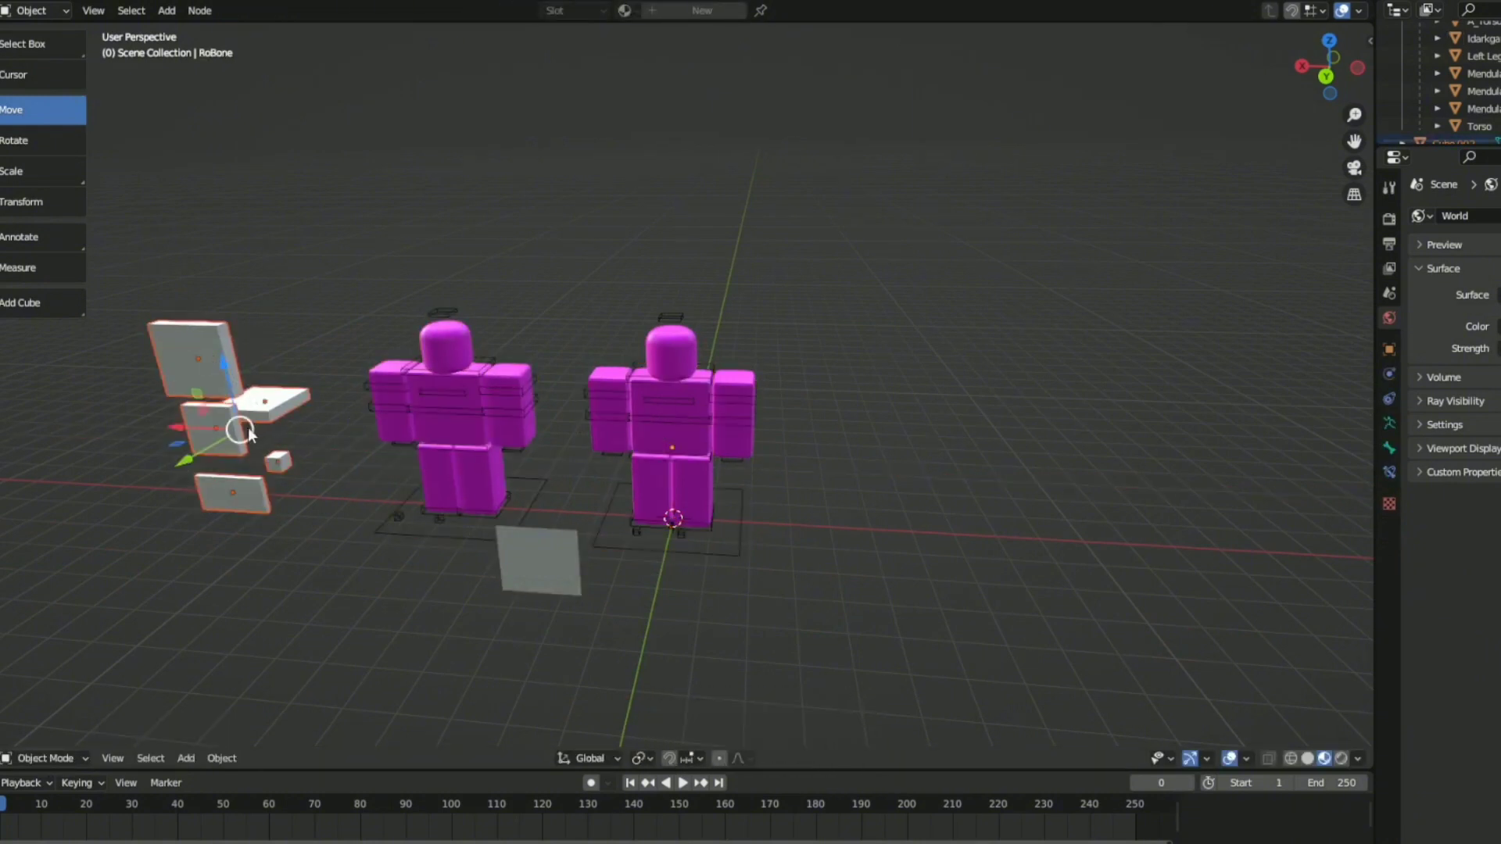
key("x")
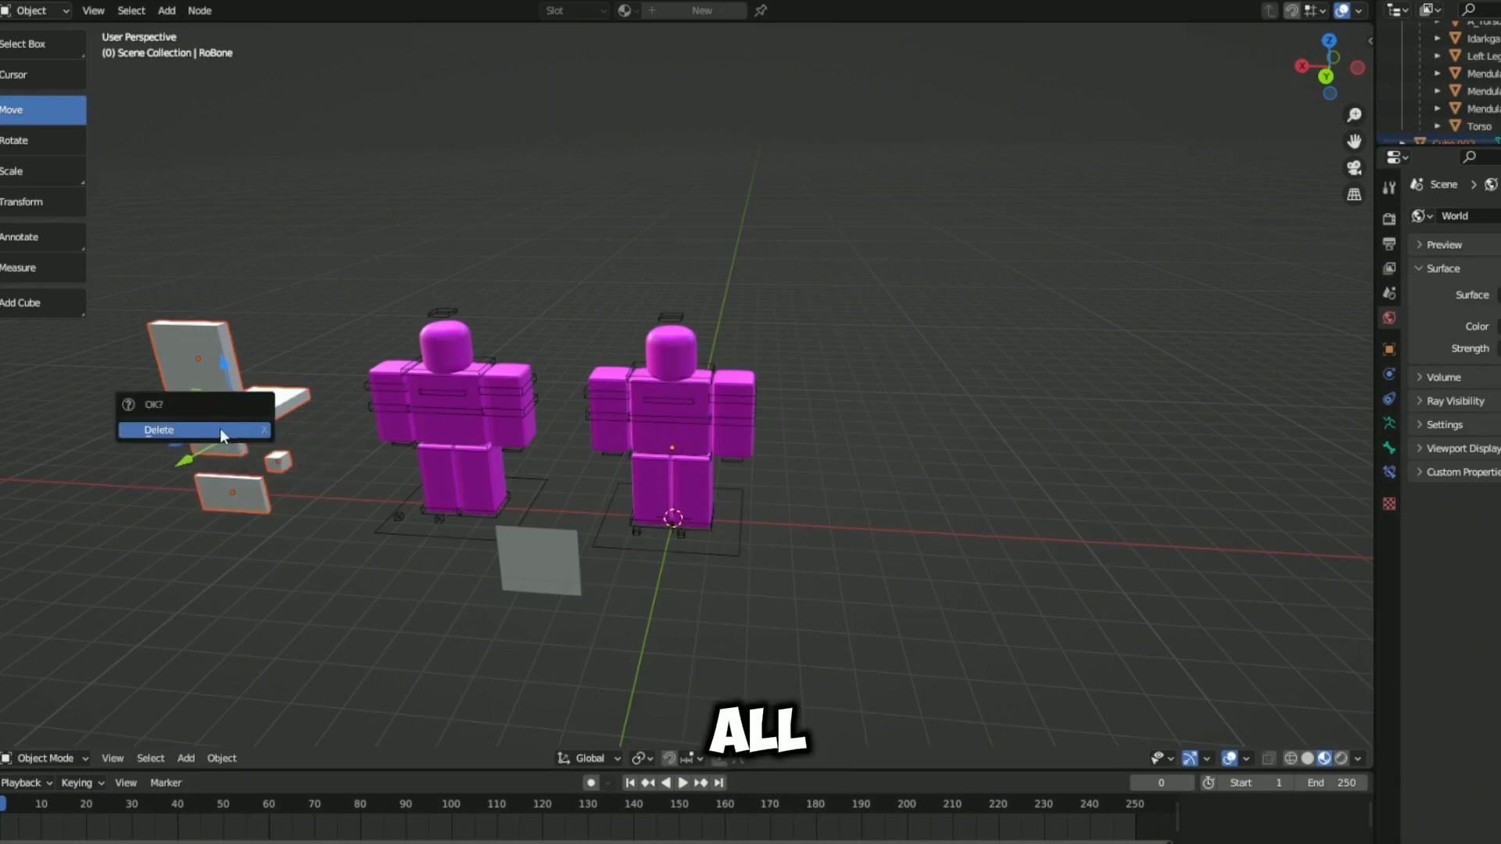
left_click(221, 430)
left_click(541, 558)
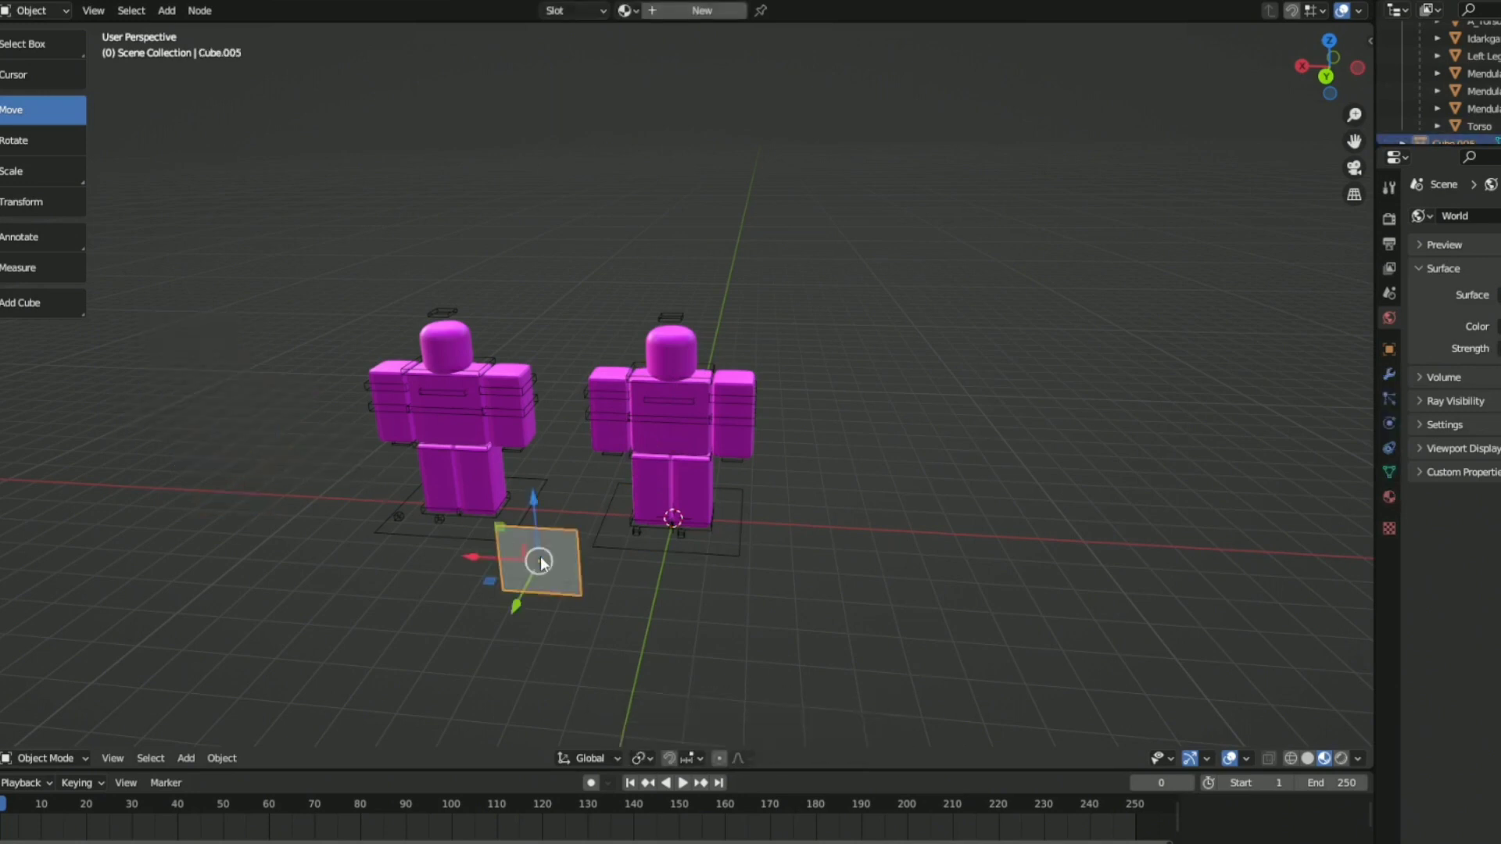
key("x")
left_click(565, 605)
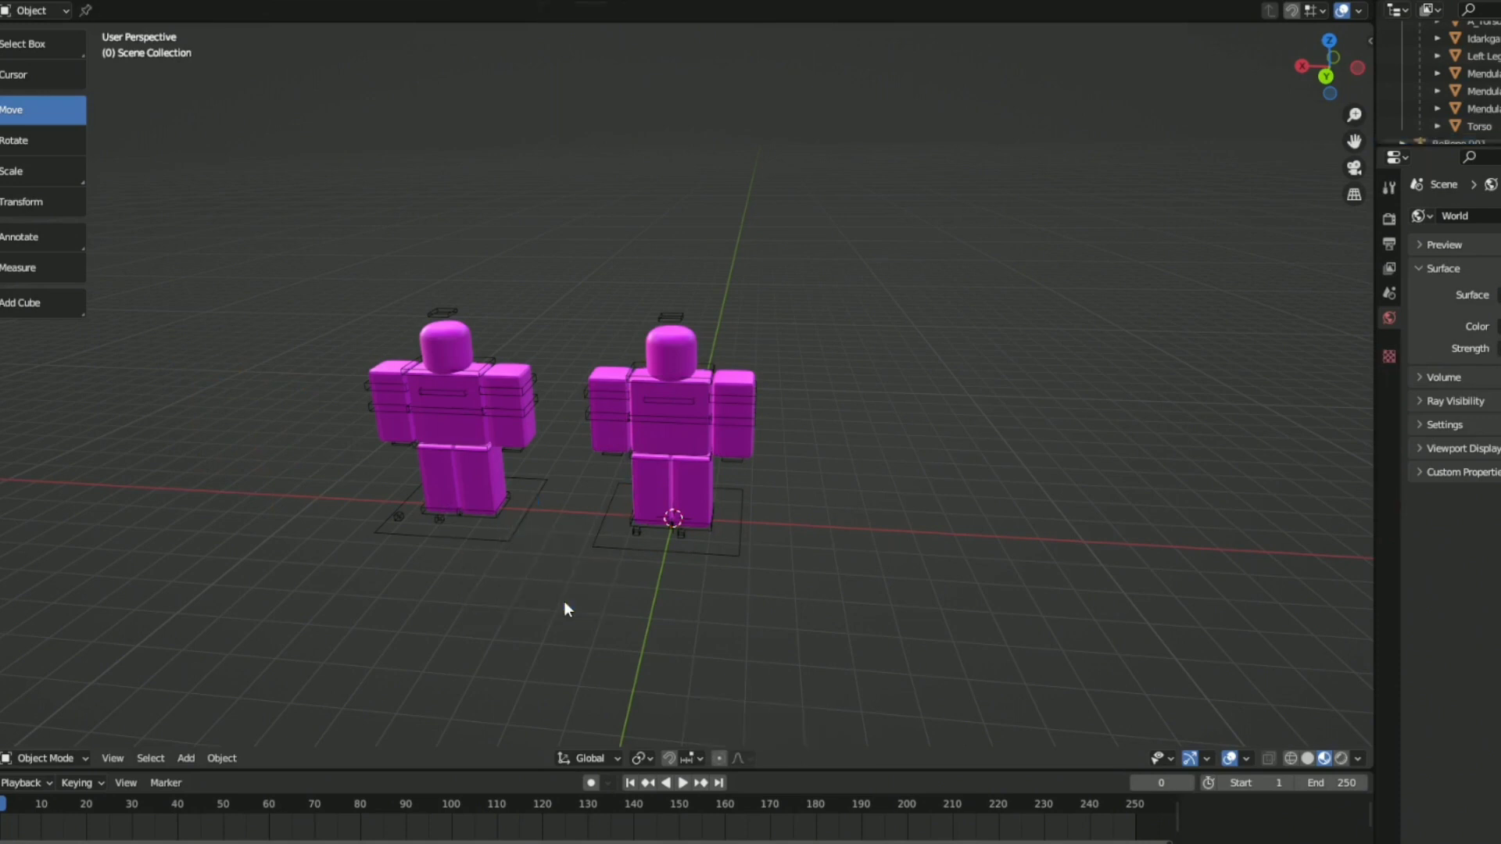
Select the original rig's head and enlarge the shader editor to show its image texture node.
middle_click_drag(593, 603, 613, 569)
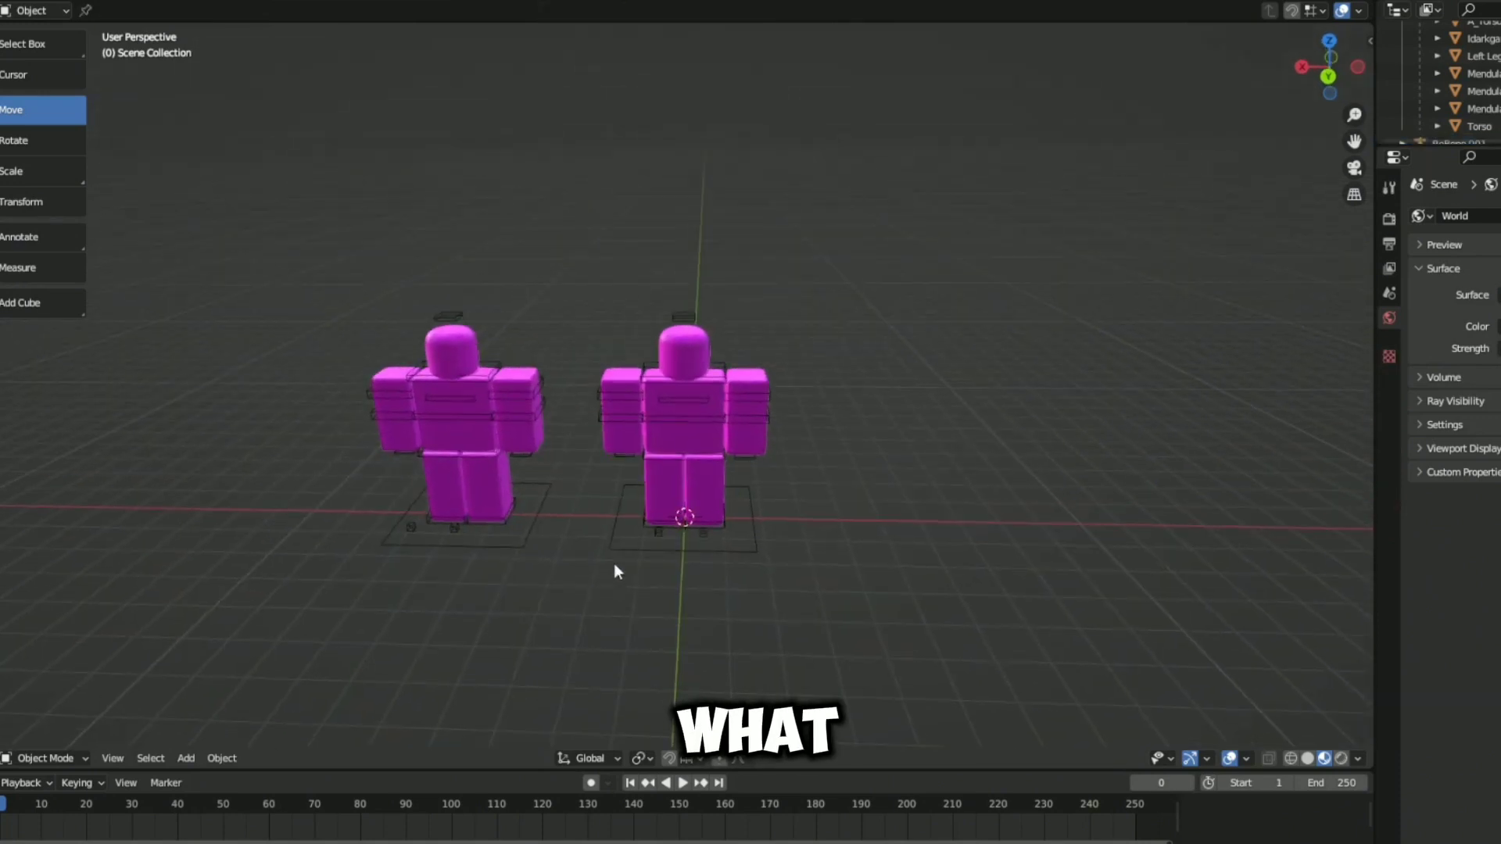
key("a")
left_click(694, 617)
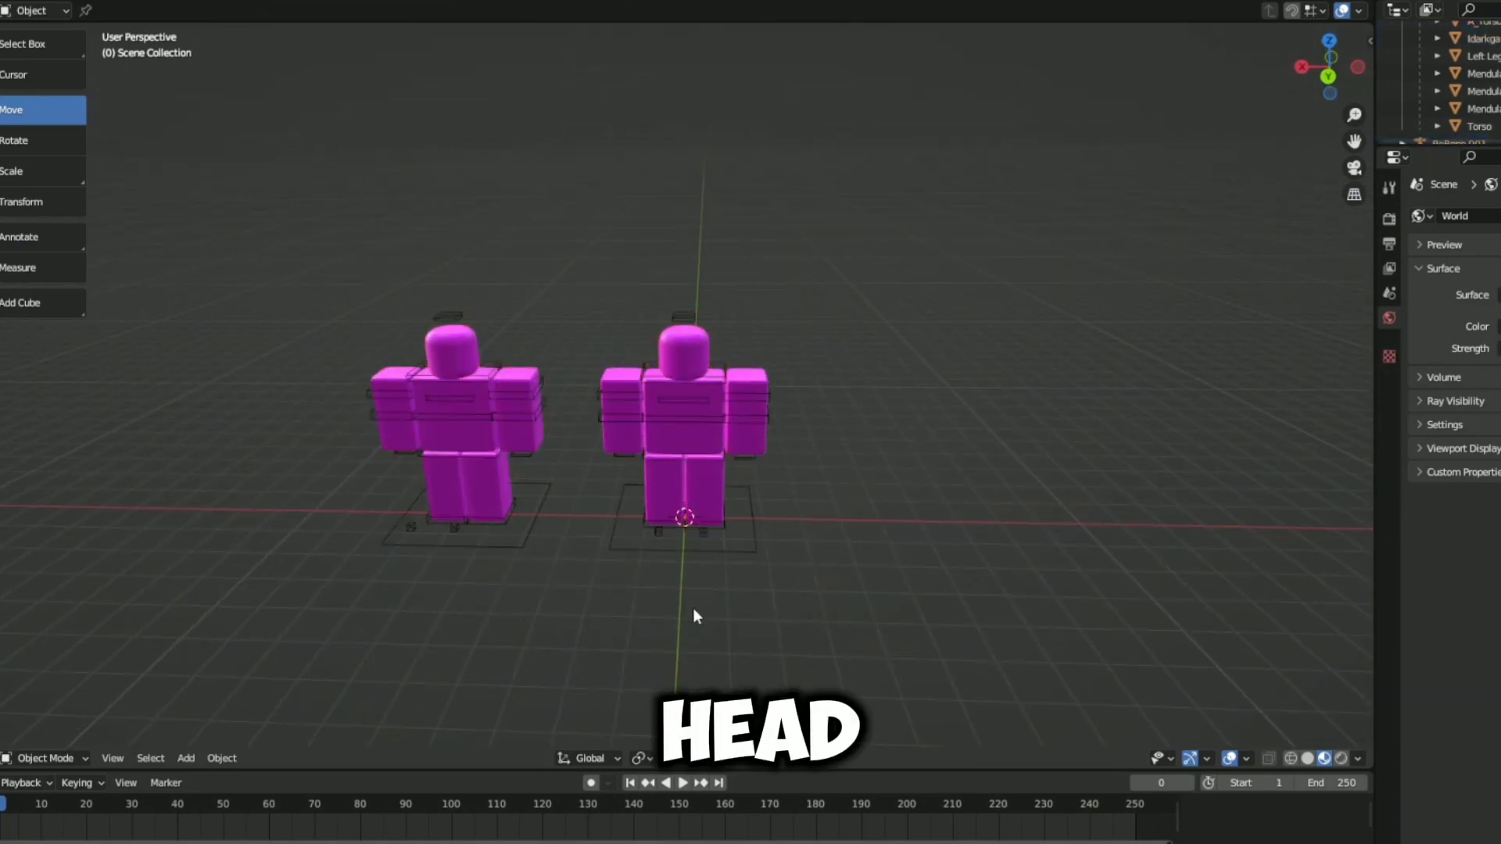
left_click(684, 350)
key("F2")
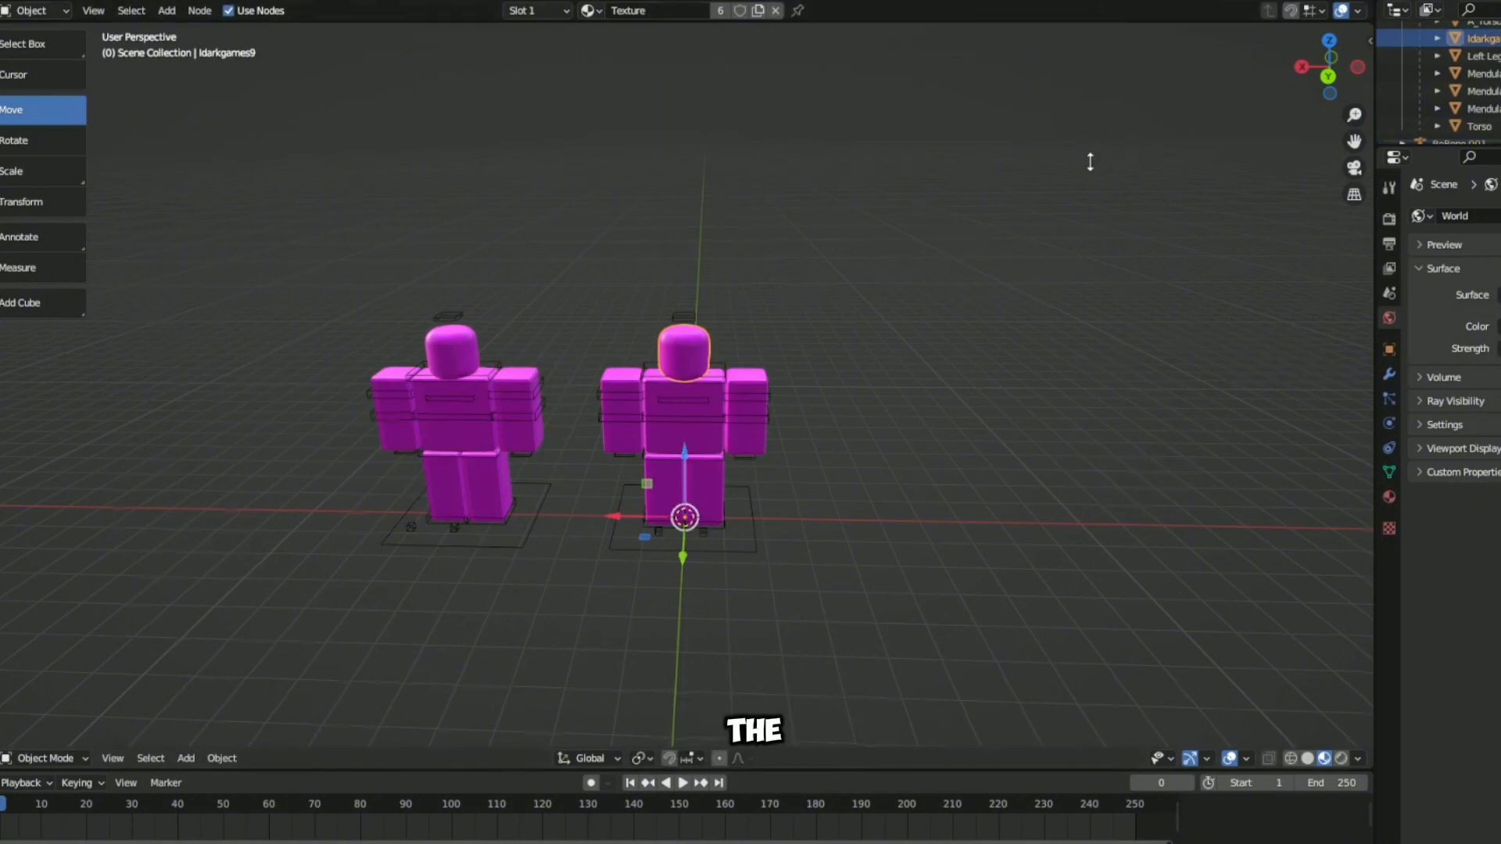
left_click_drag(1090, 162, 1082, 191)
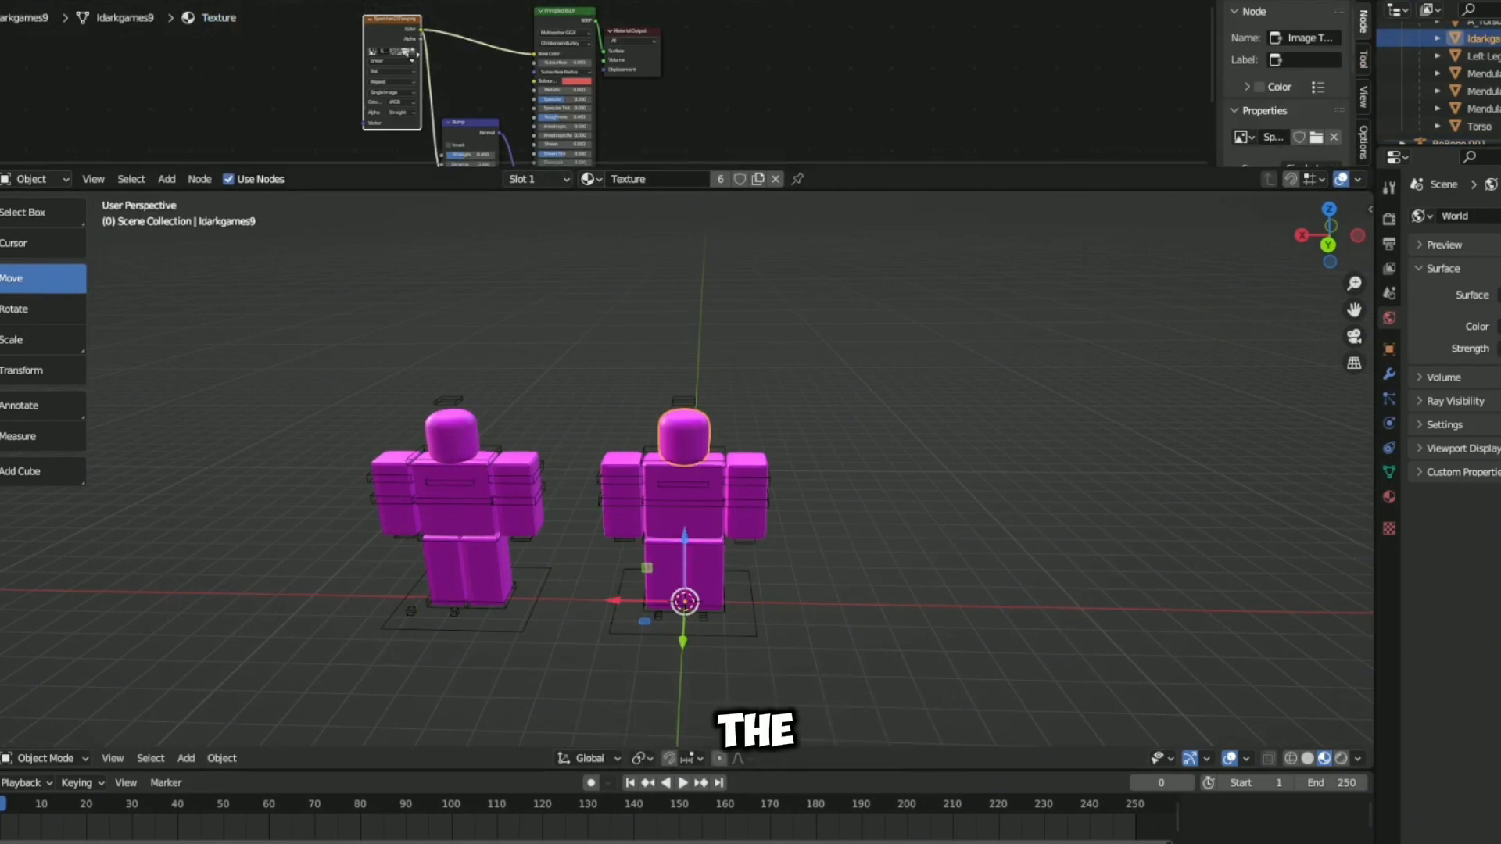
scroll(423, 118, "up", 5)
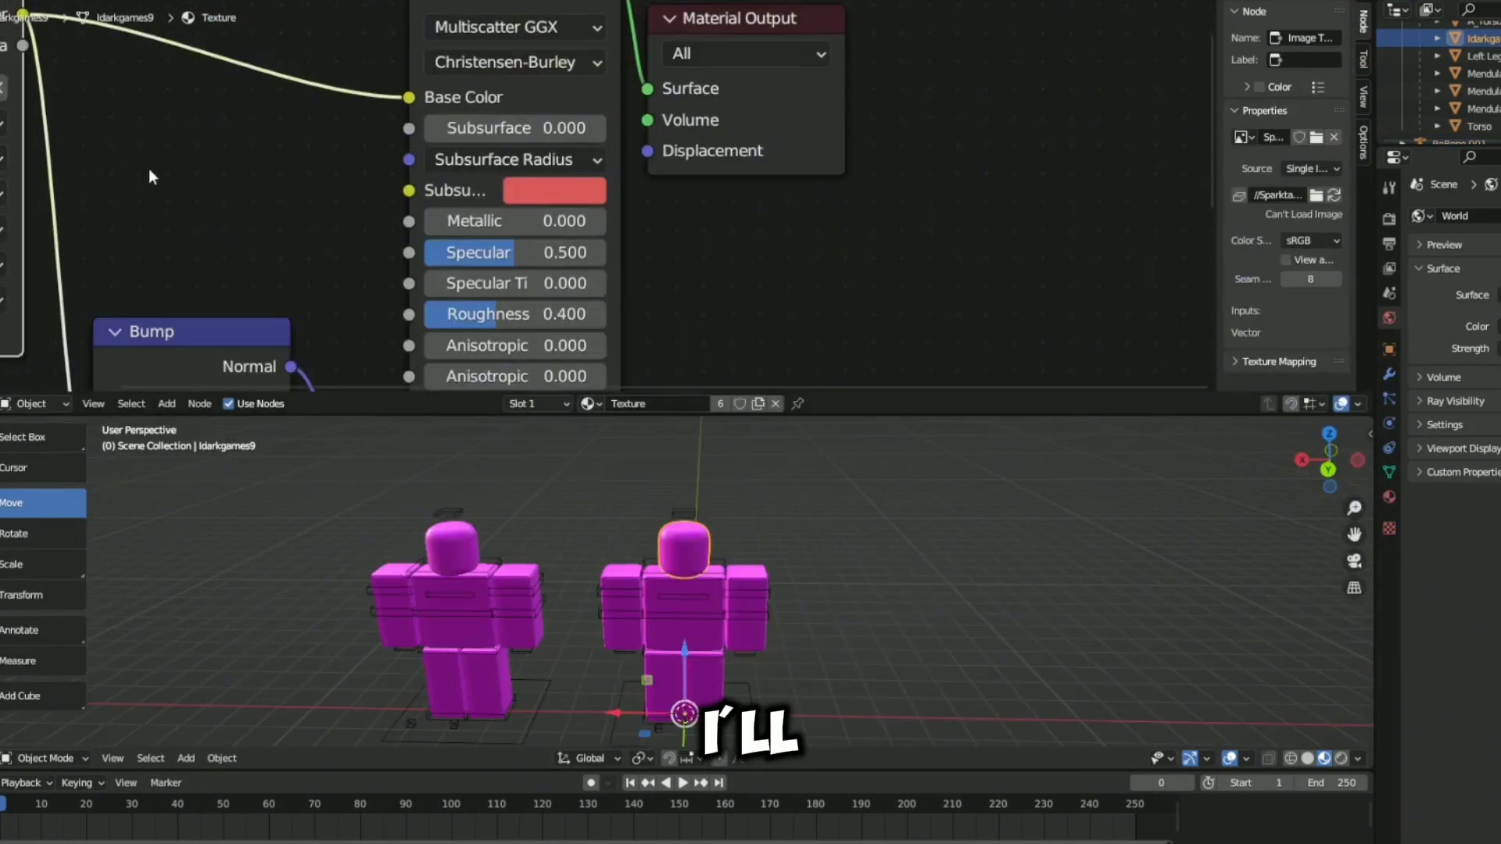
middle_click_drag(148, 168, 548, 221)
Browse to the textures folder in Documents for a replacement image in the Sparktan21Tex.png texture node.
left_click(374, 140)
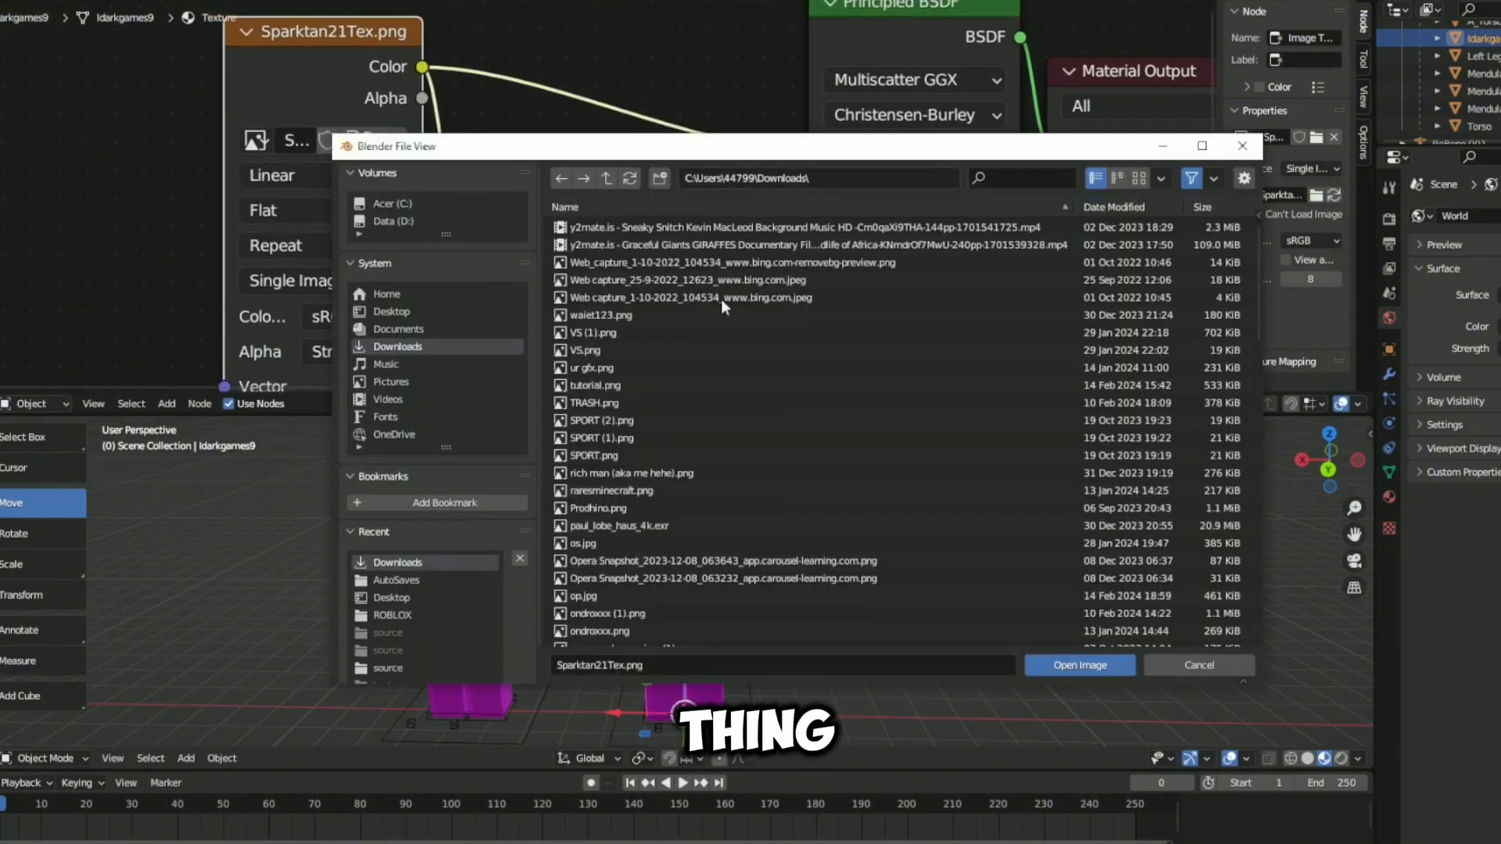
left_click(383, 328)
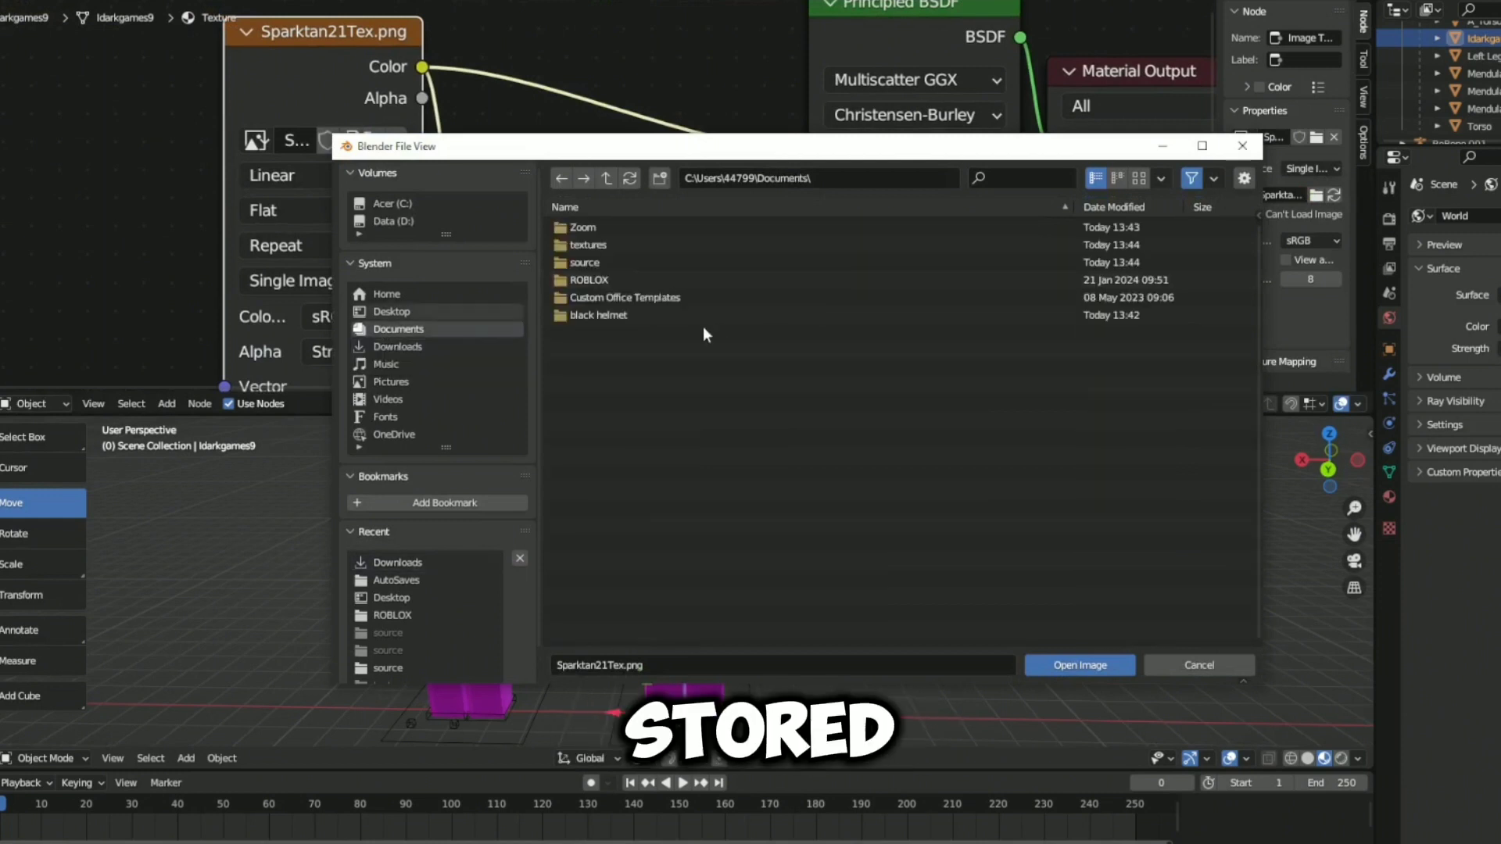
left_click(597, 263)
double_click(597, 262)
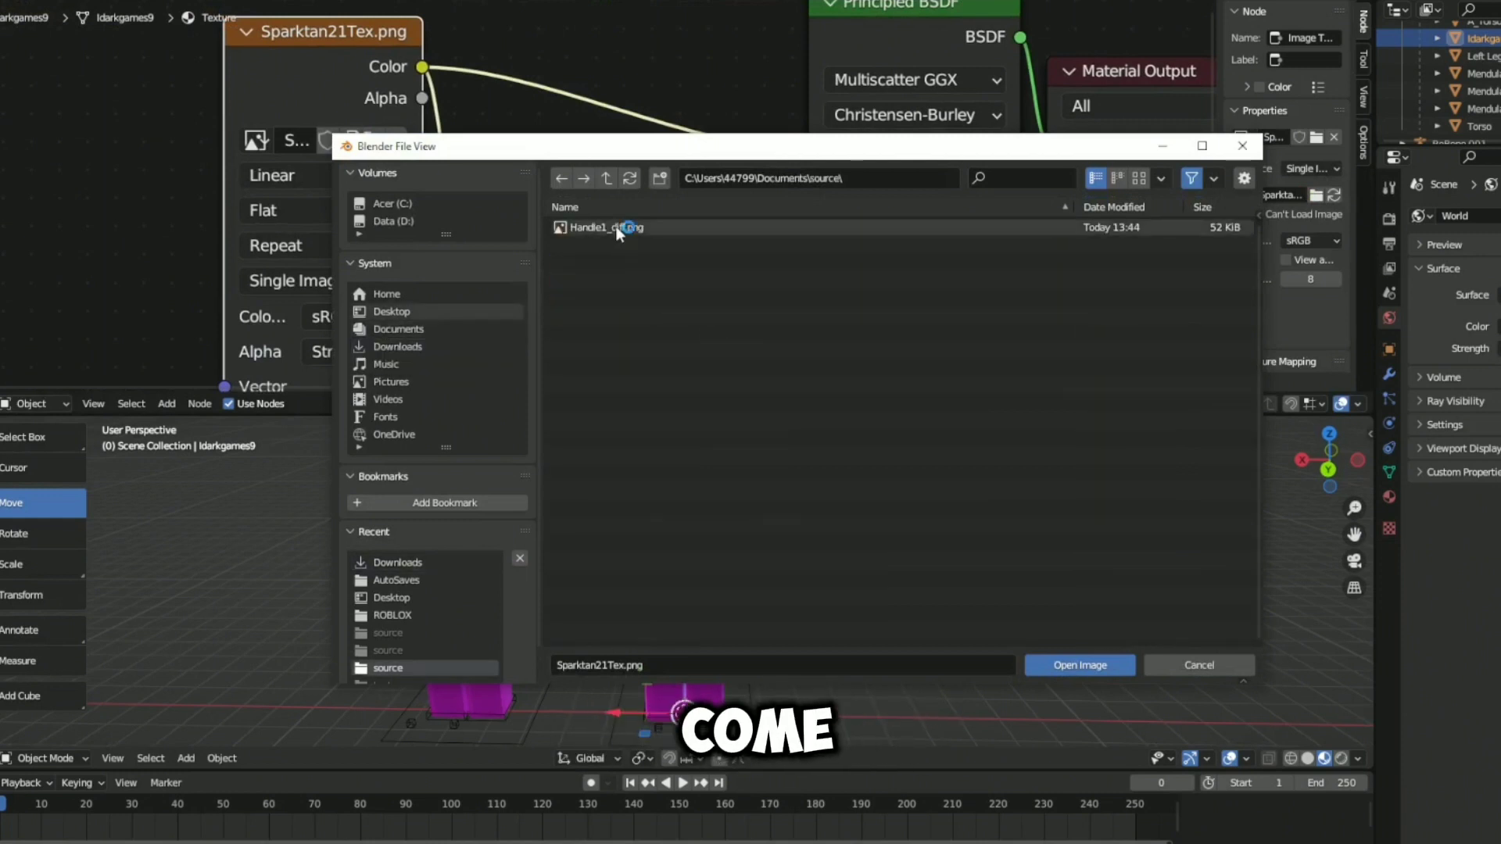
left_click(421, 312)
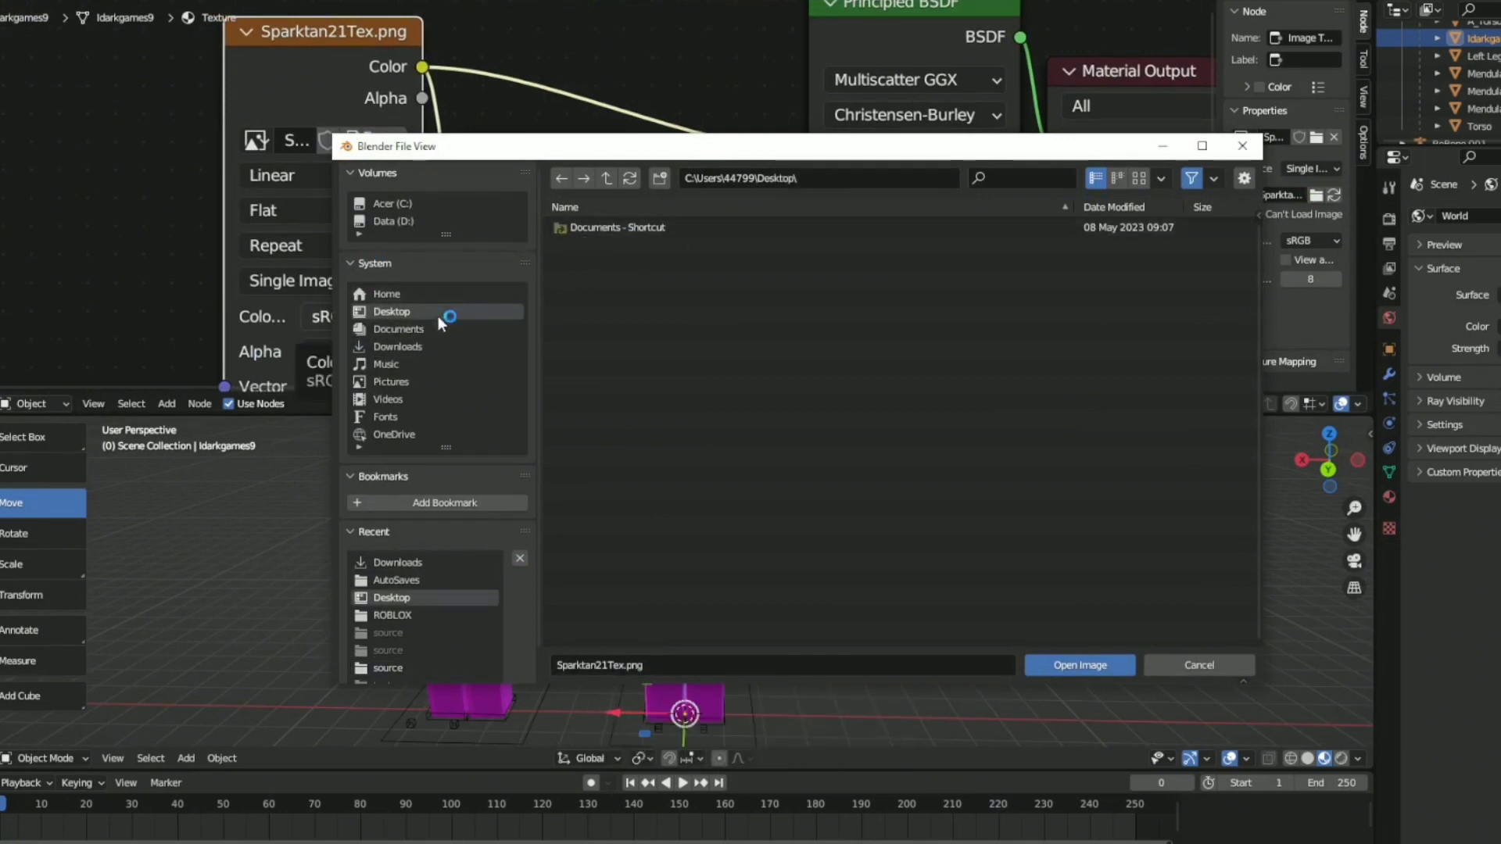
left_click(449, 328)
double_click(643, 246)
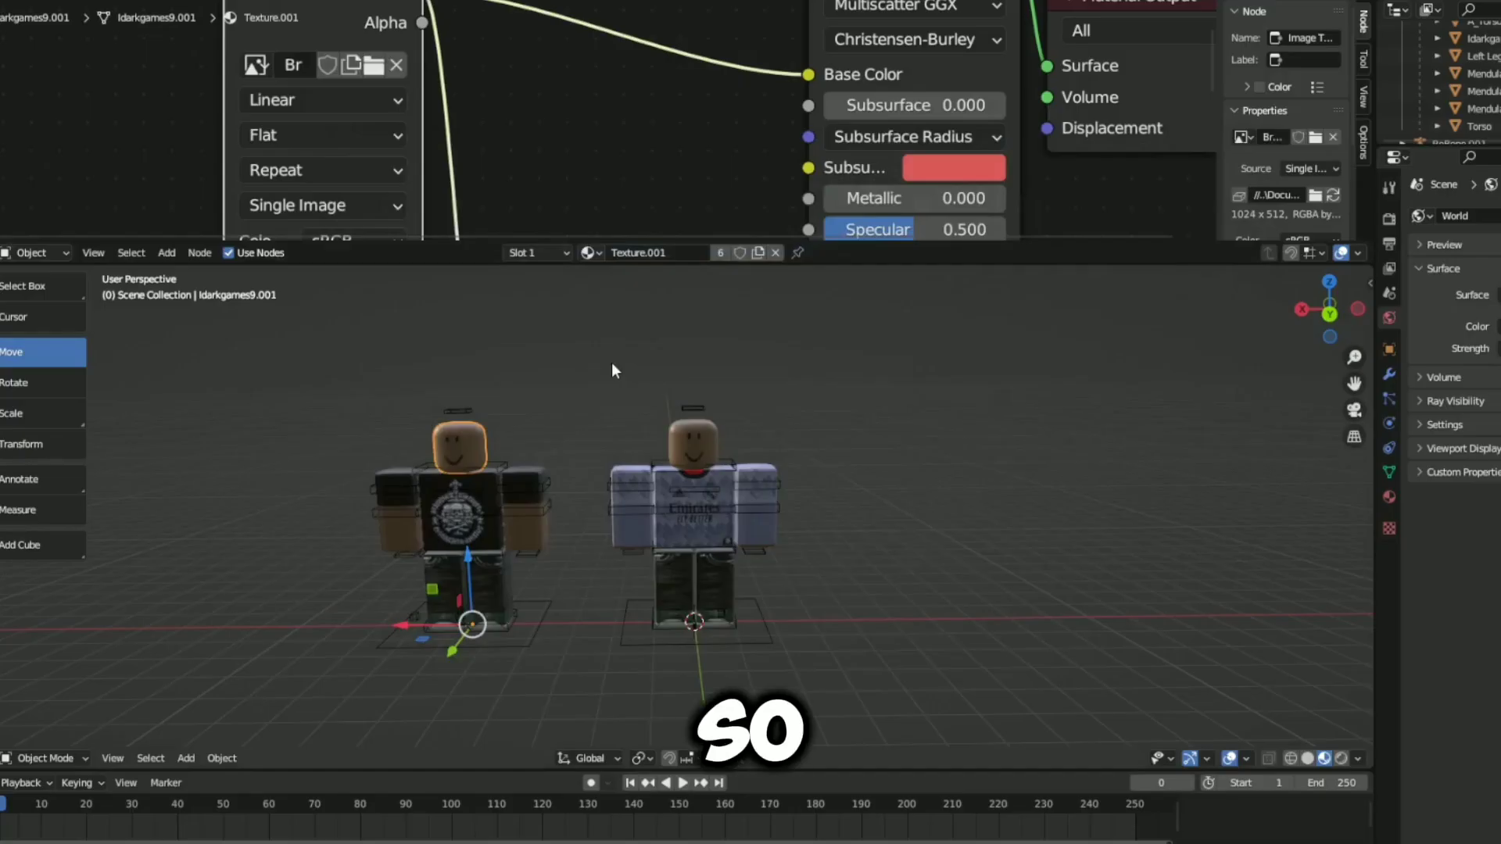
Confirm the object name blindfold, and put the RoBone armature into Pose Mode with its Upper bone selected.
middle_click_drag(616, 364, 620, 364)
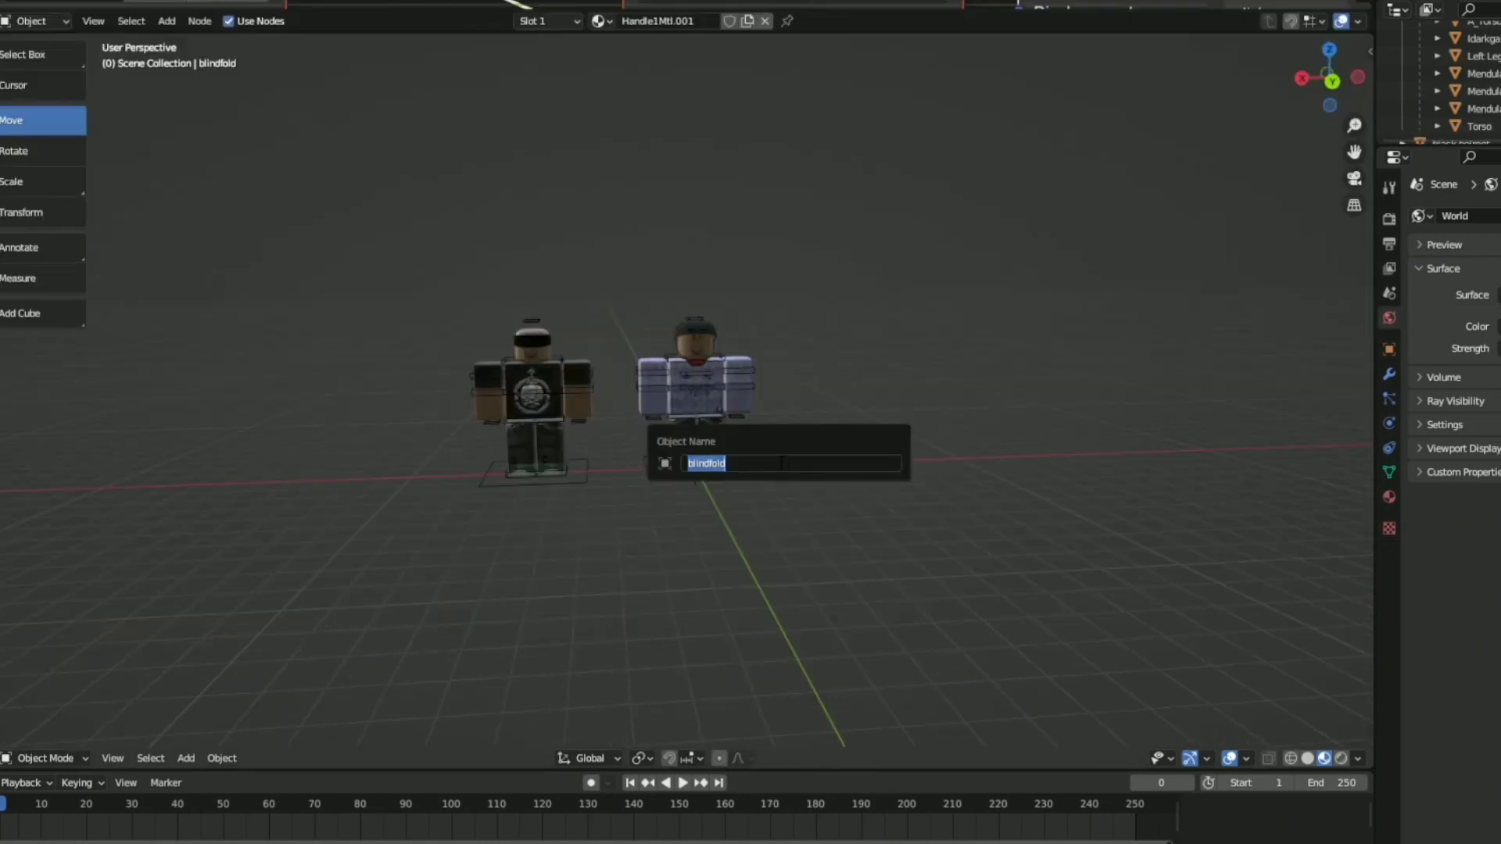
key("Return")
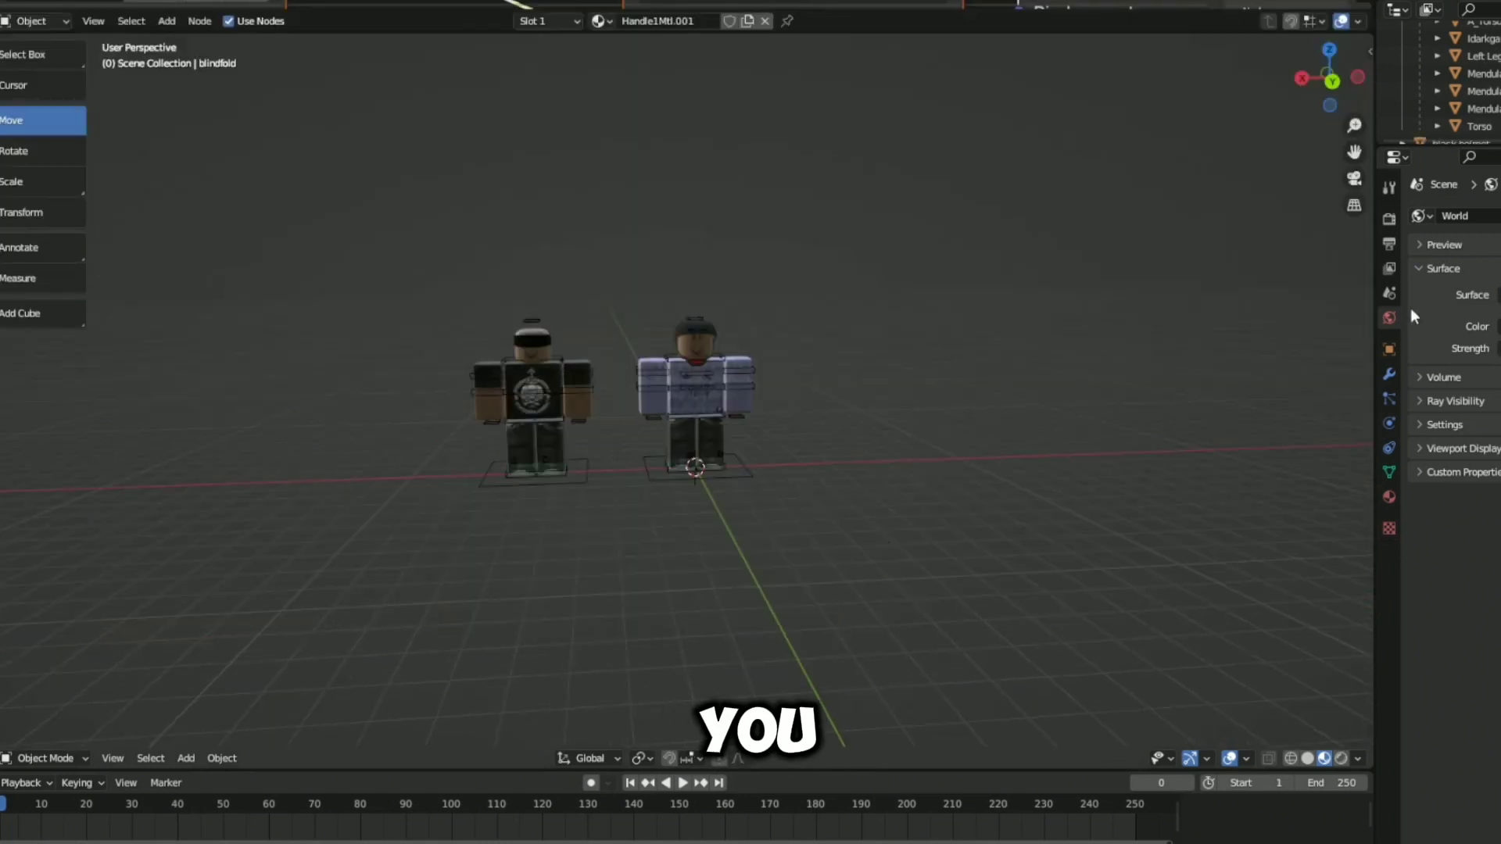
scroll(1439, 79, "up", 3)
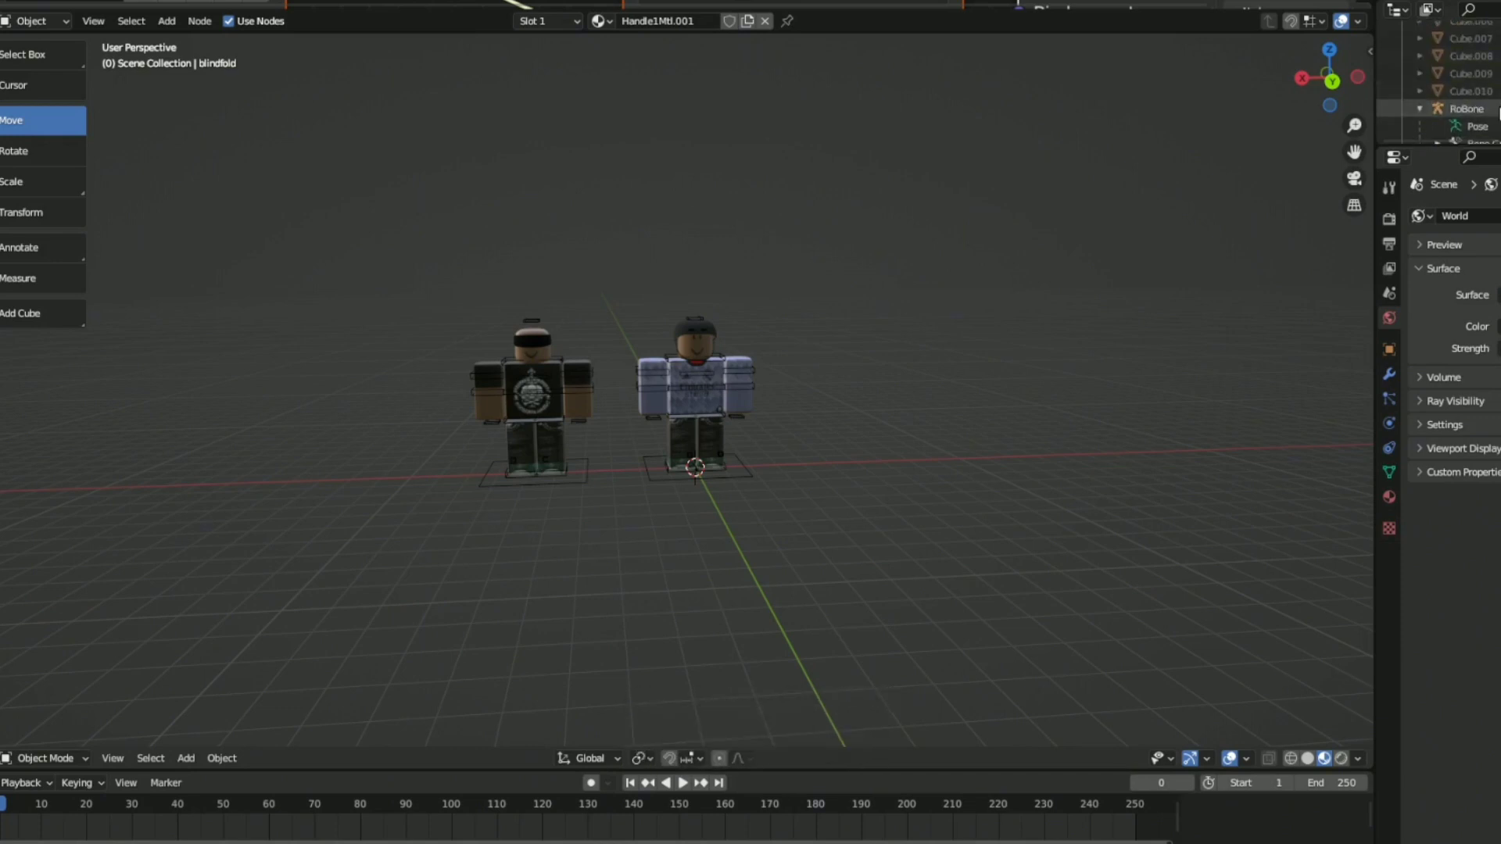
left_click(1463, 109)
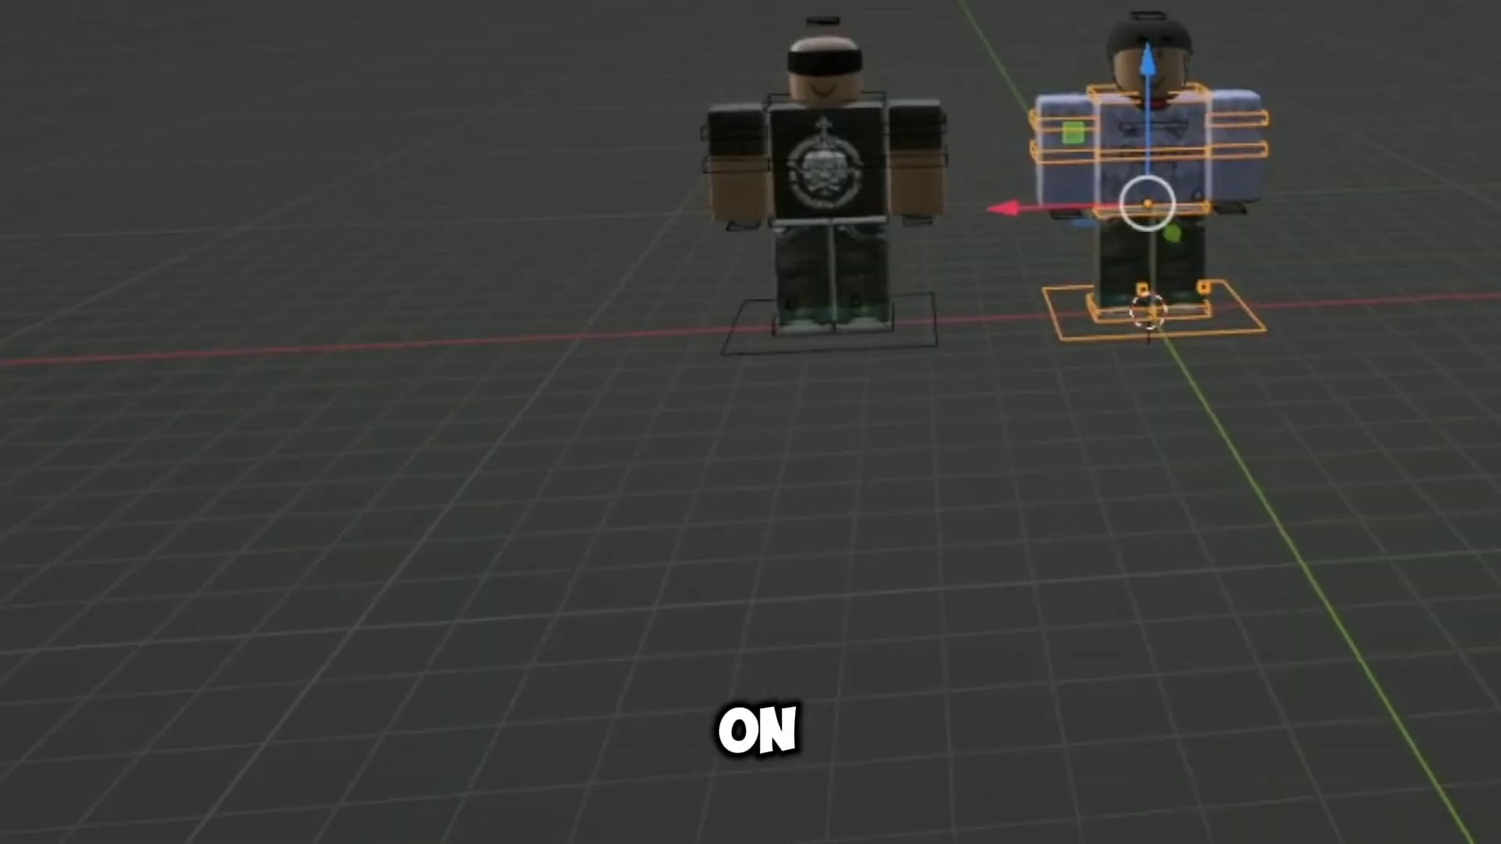
left_click(181, 689)
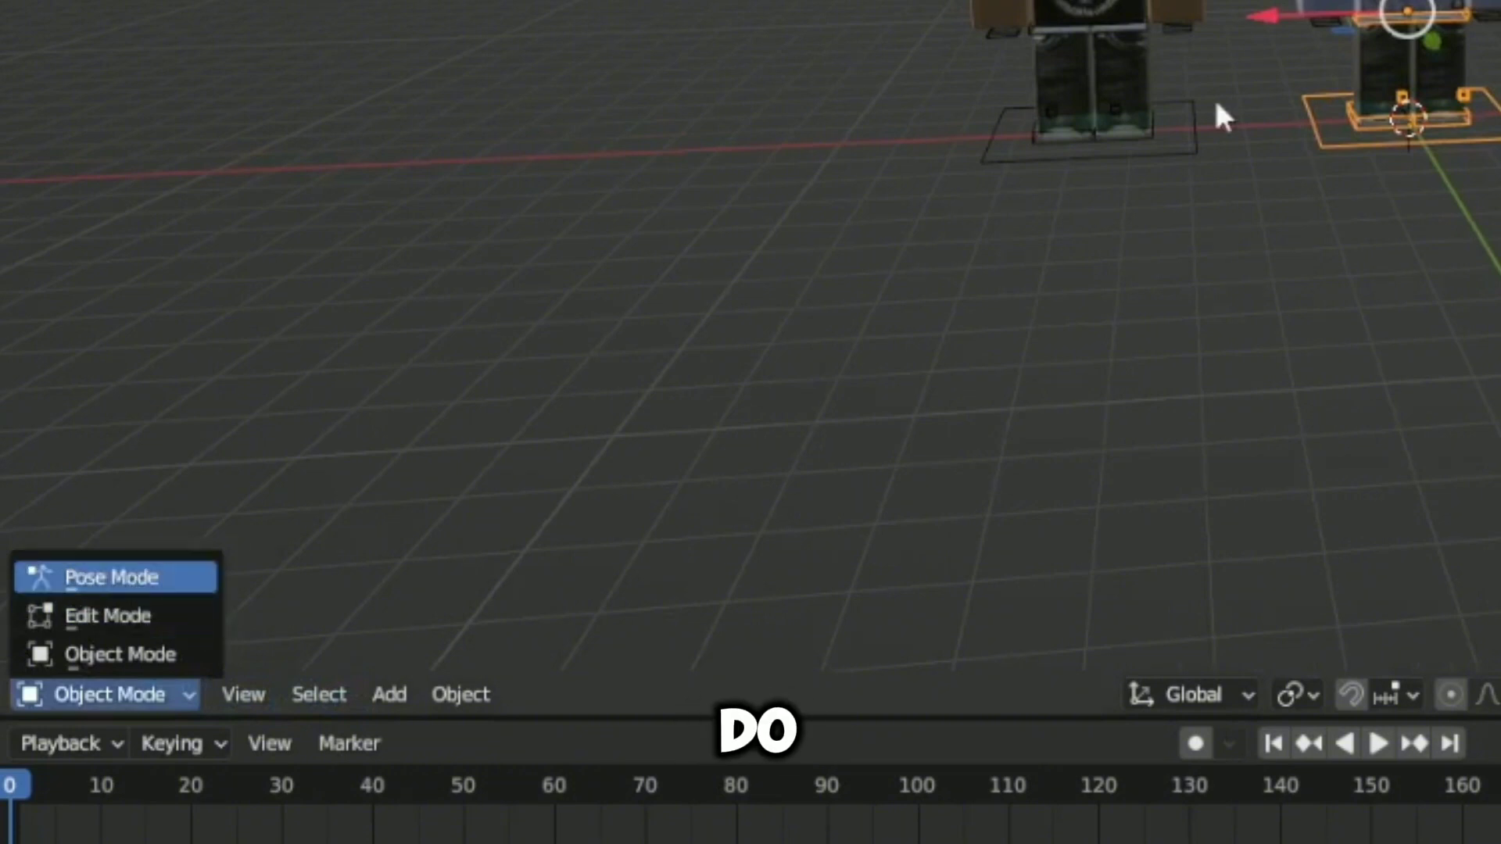
left_click(134, 580)
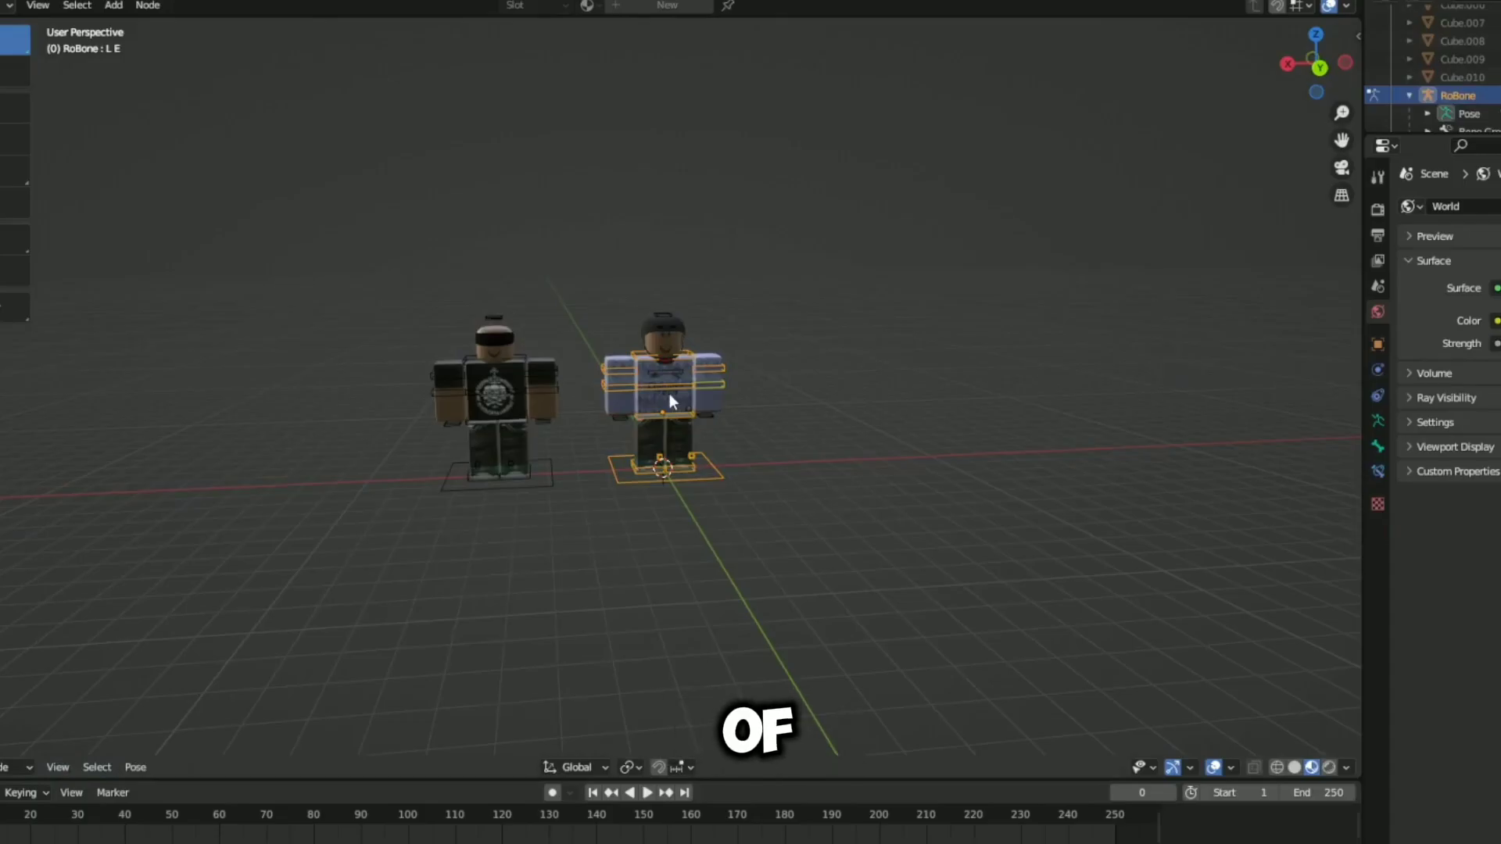
left_click(657, 391)
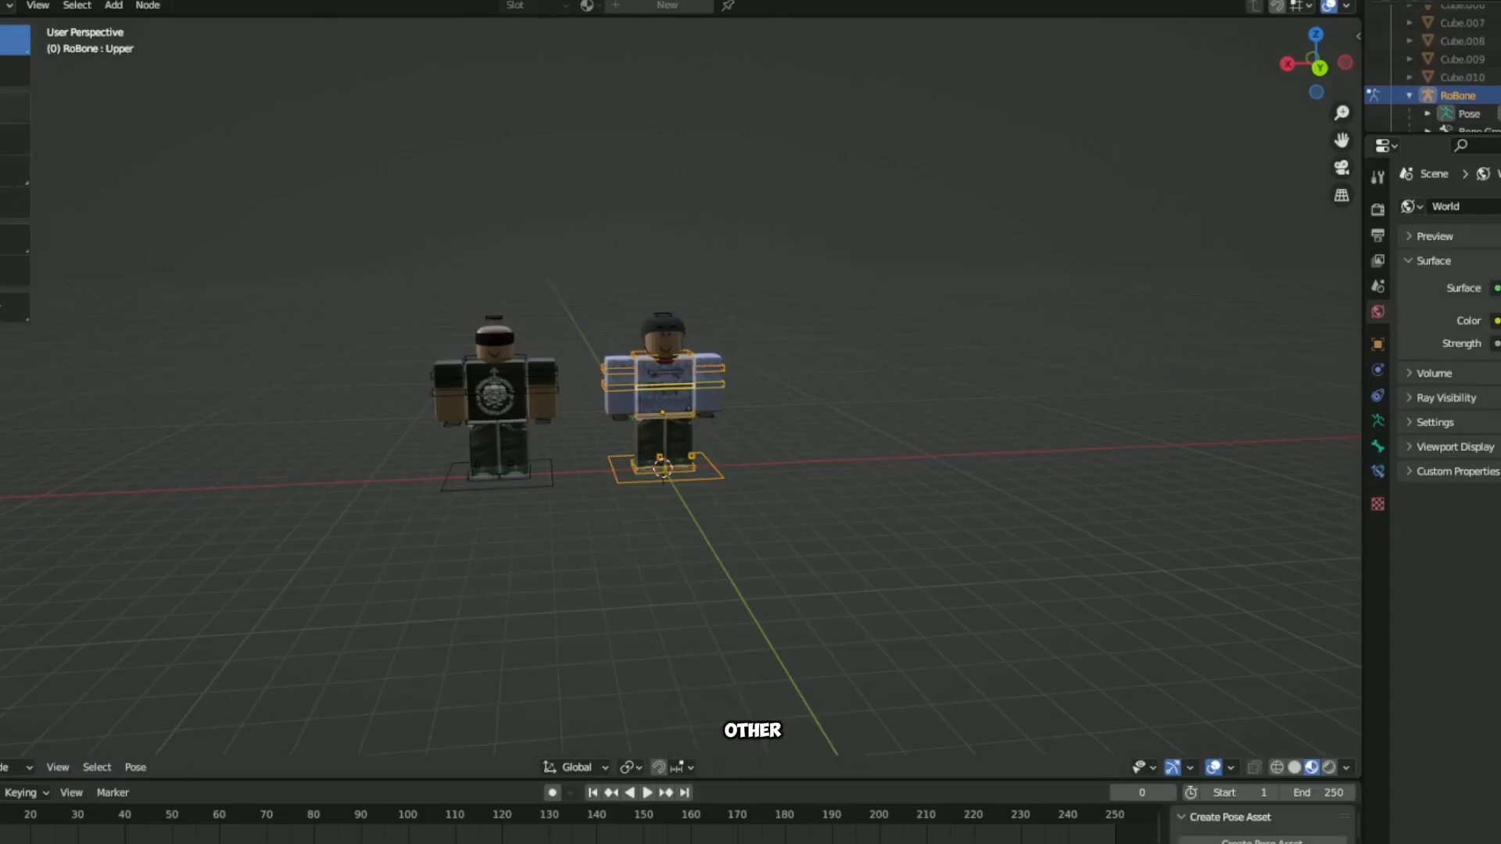
Select the second character's armature, RoBone.001, and switch it to Pose Mode.
scroll(1454, 78, "down", 10)
left_click(1450, 115)
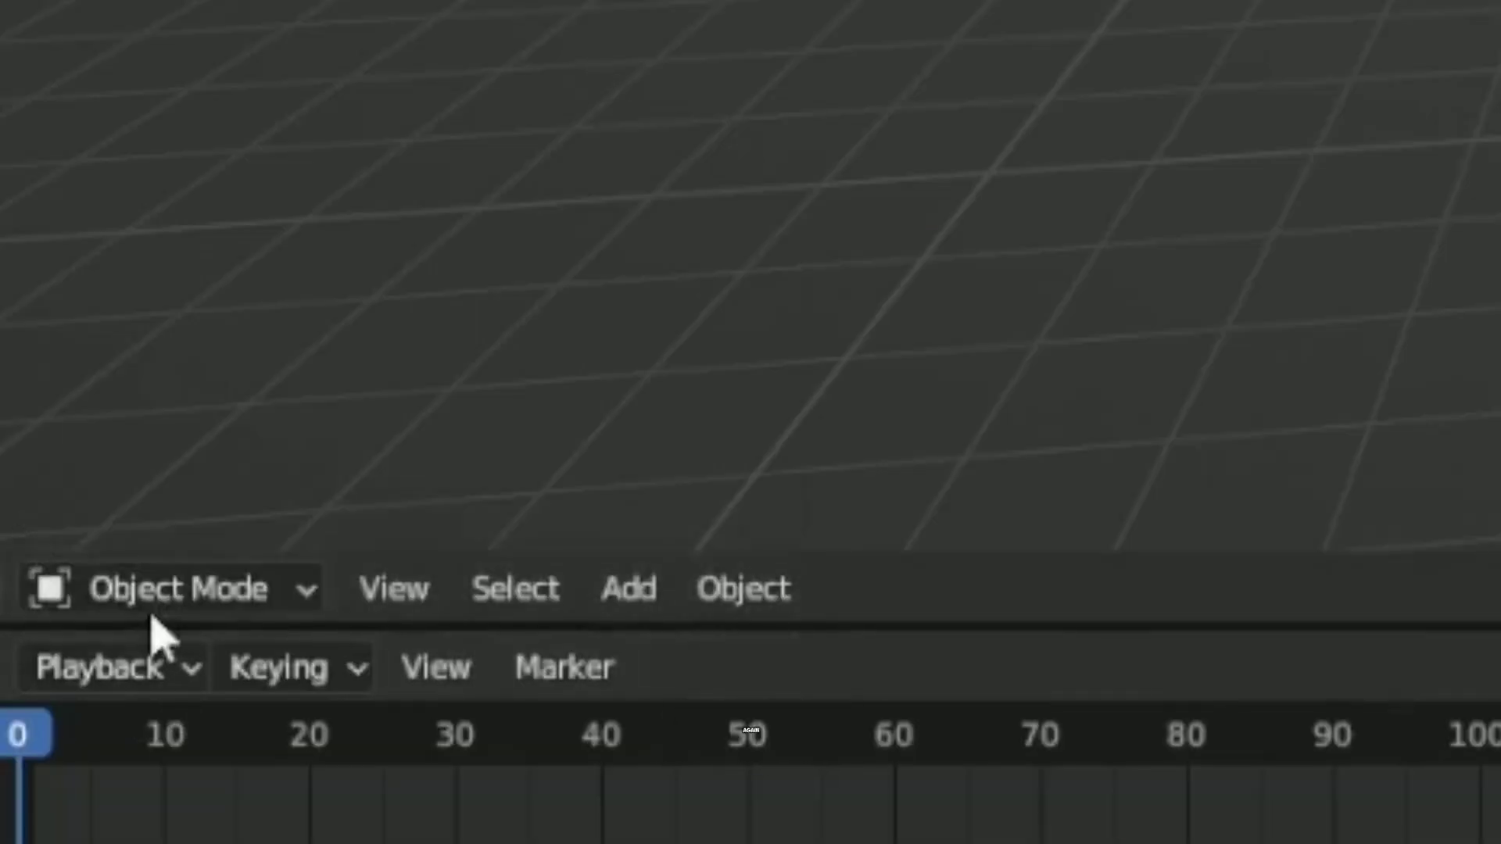
left_click(140, 606)
left_click(235, 399)
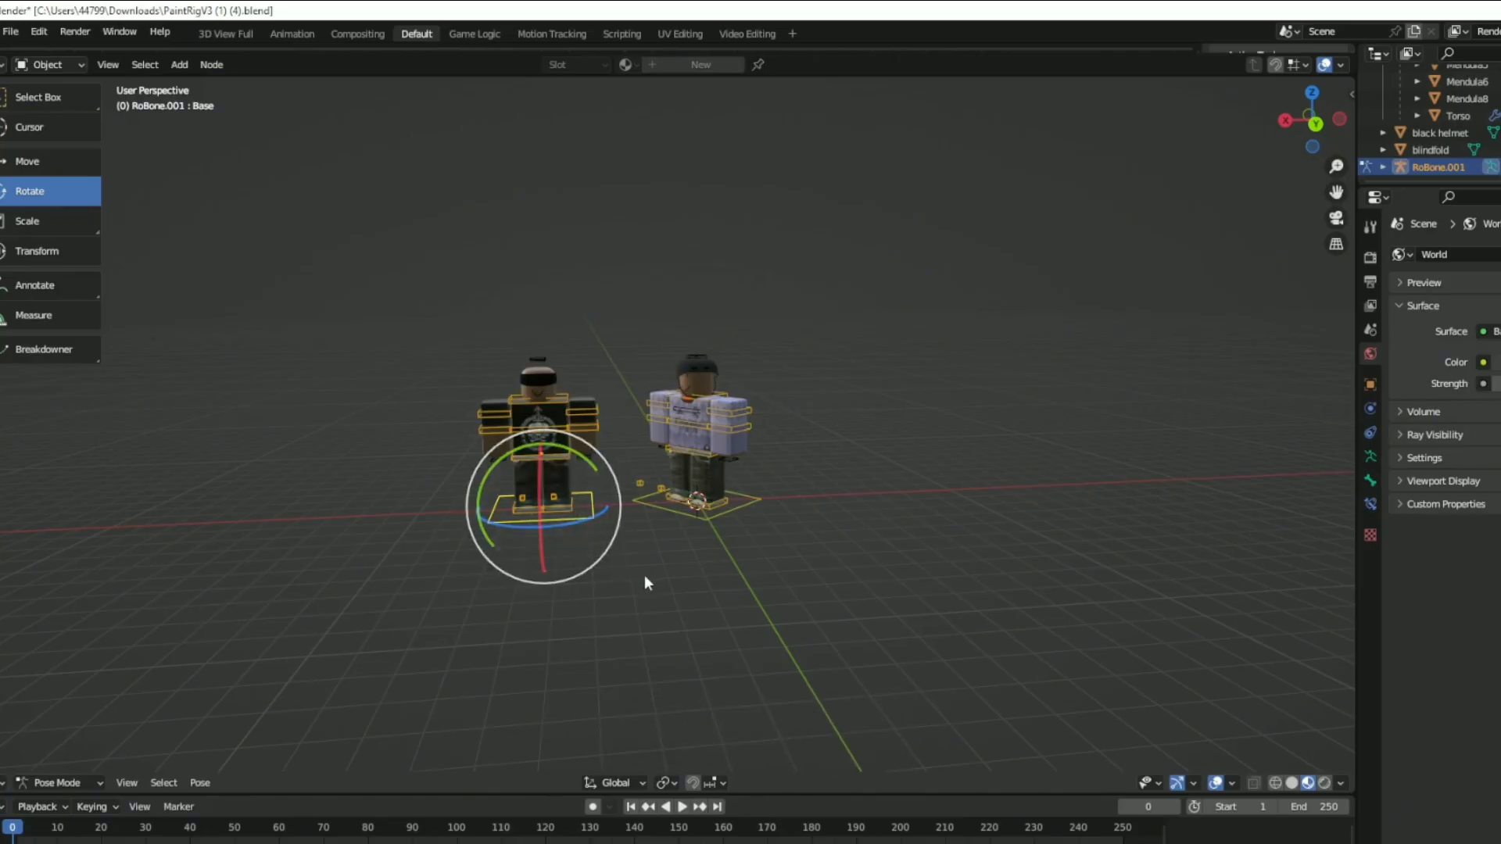
Trackball-rotate the Base bone of RoBone.001 to turn that character towards the other one.
left_click(580, 502)
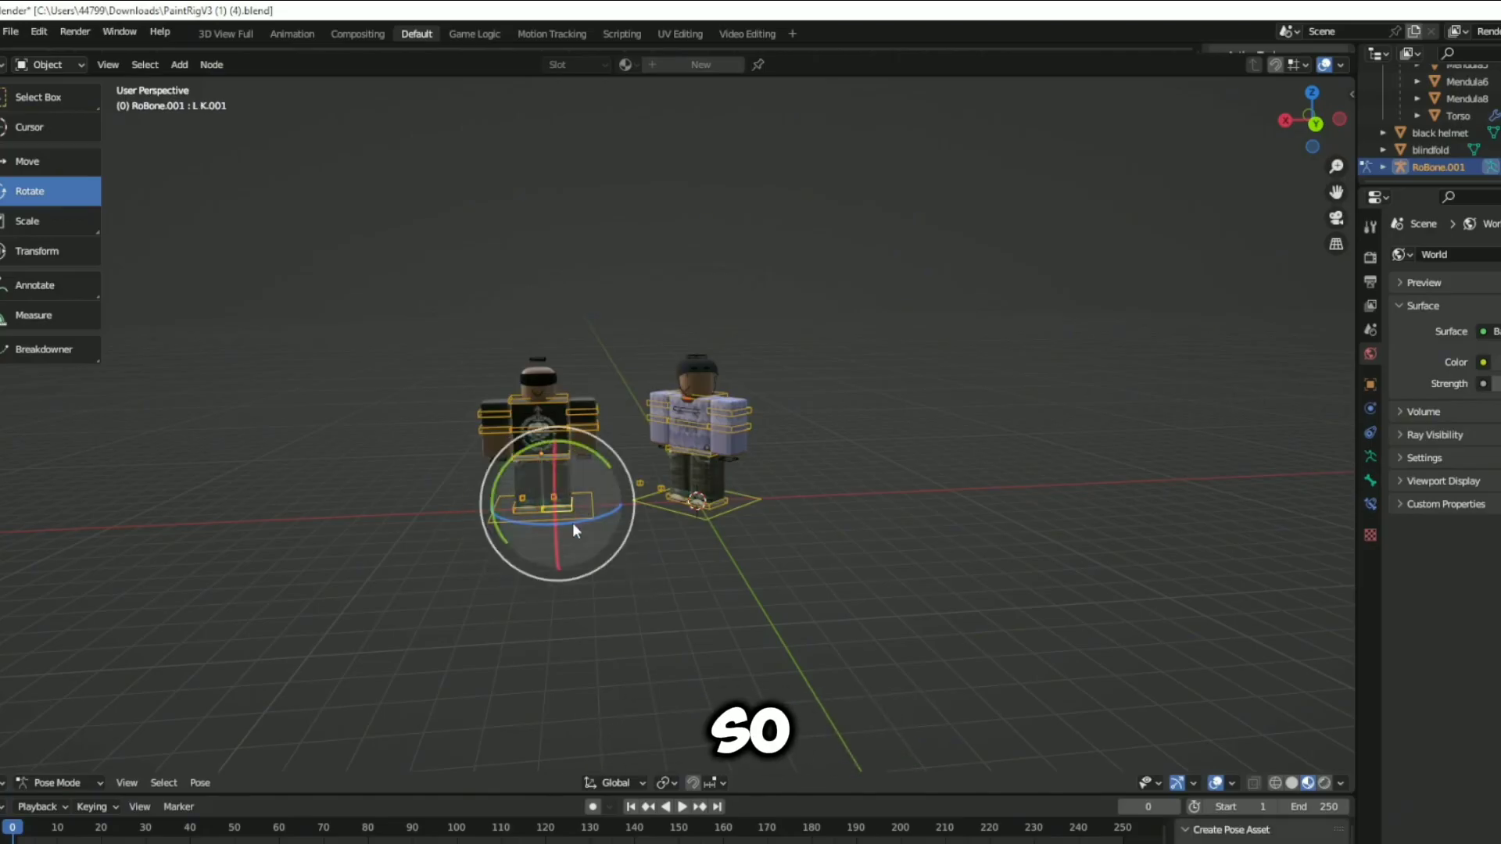
left_click(574, 515)
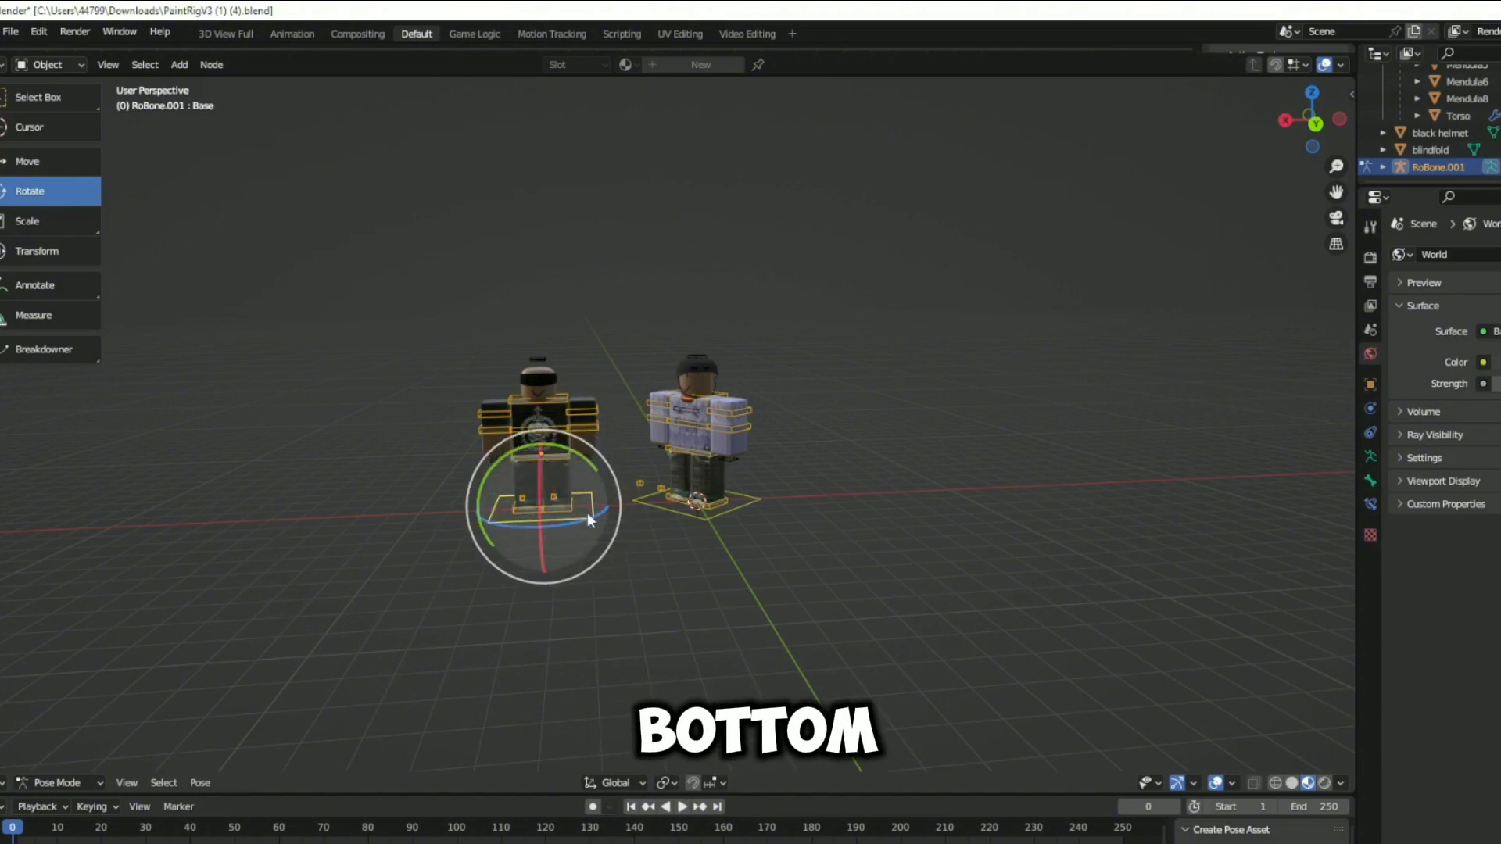
key("r")
key("r")
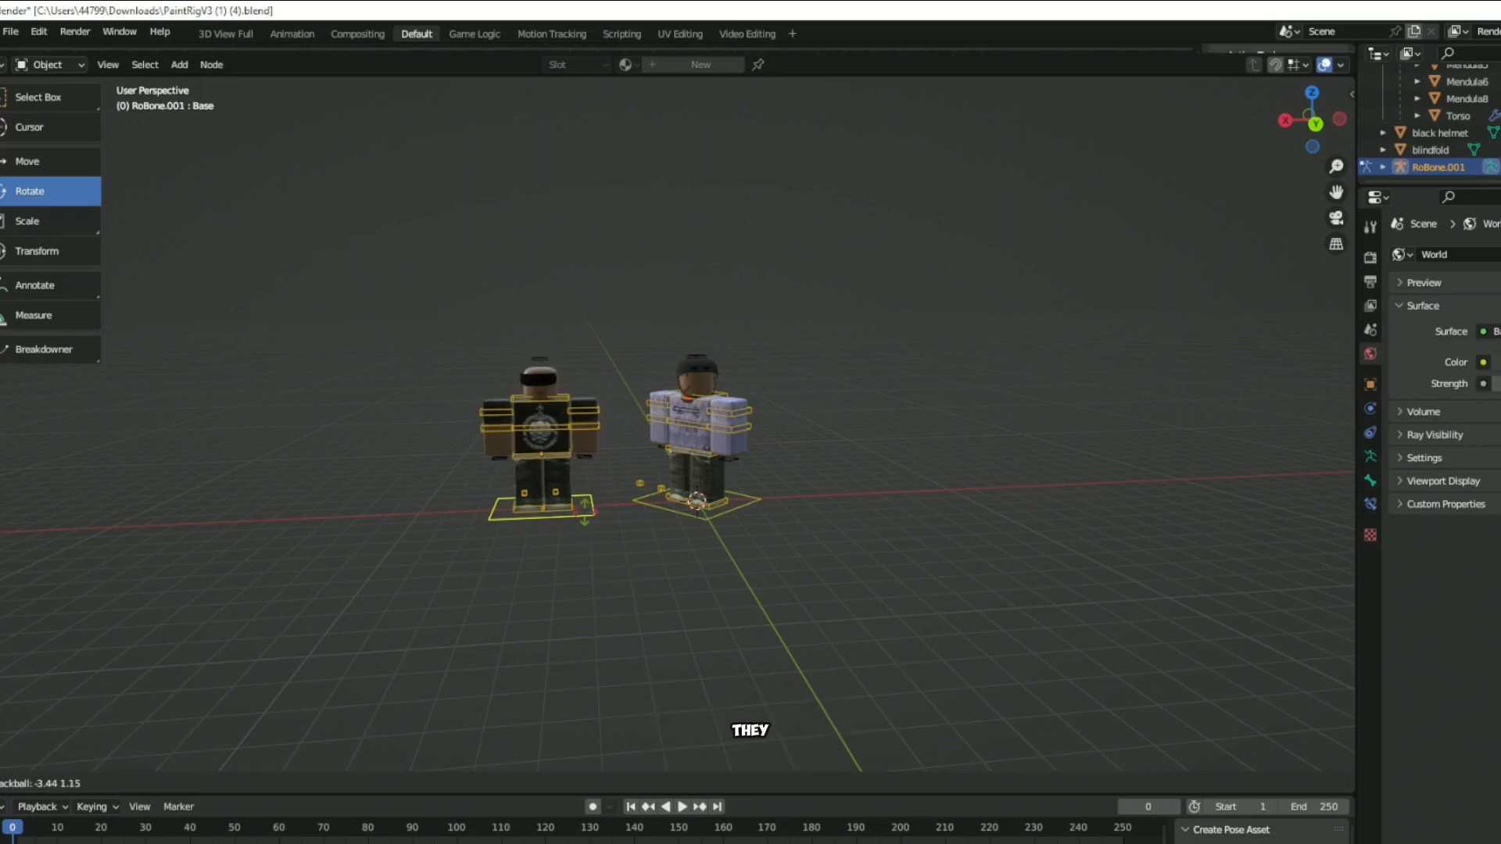
left_click(602, 583)
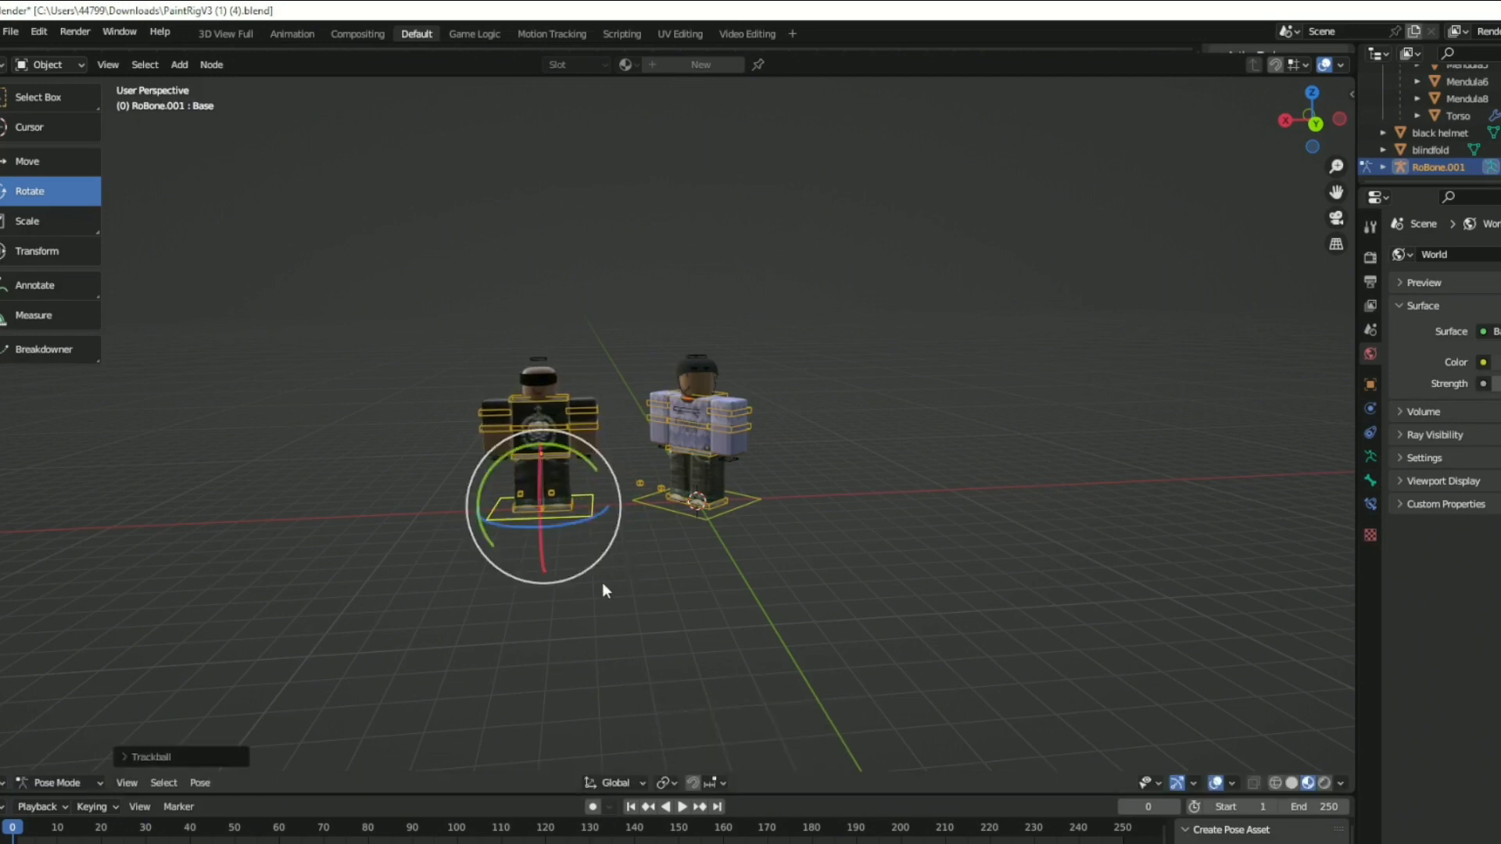
scroll(982, 344, "up", 3)
middle_click_drag(951, 427, 941, 544)
scroll(941, 543, "down", 1)
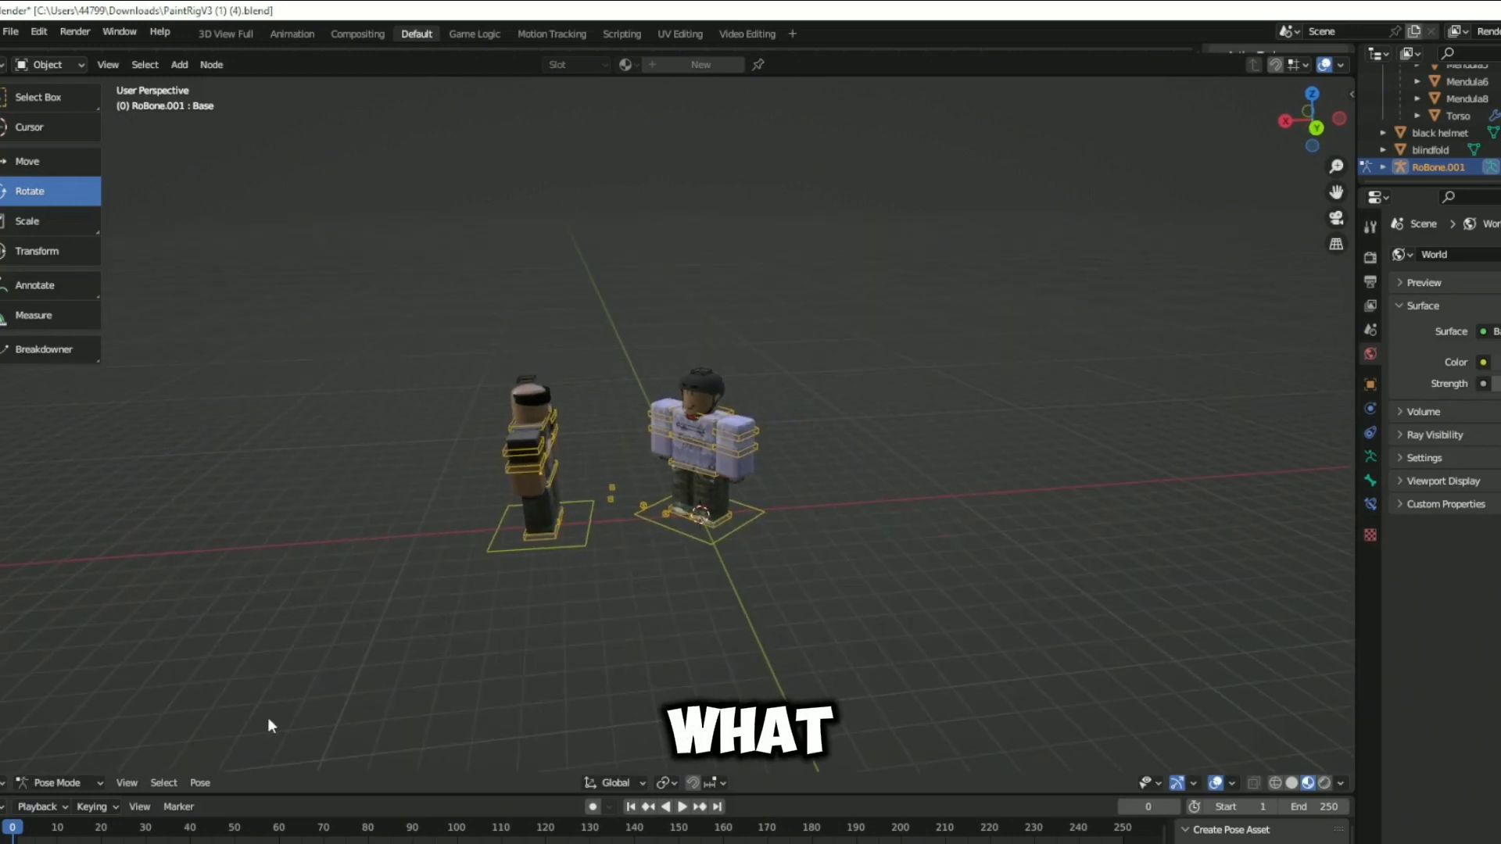
Trackball-rotate the R A arm bone of RoBone.001 by about -111 and 176 degrees to bend the arm forward.
left_click(530, 457)
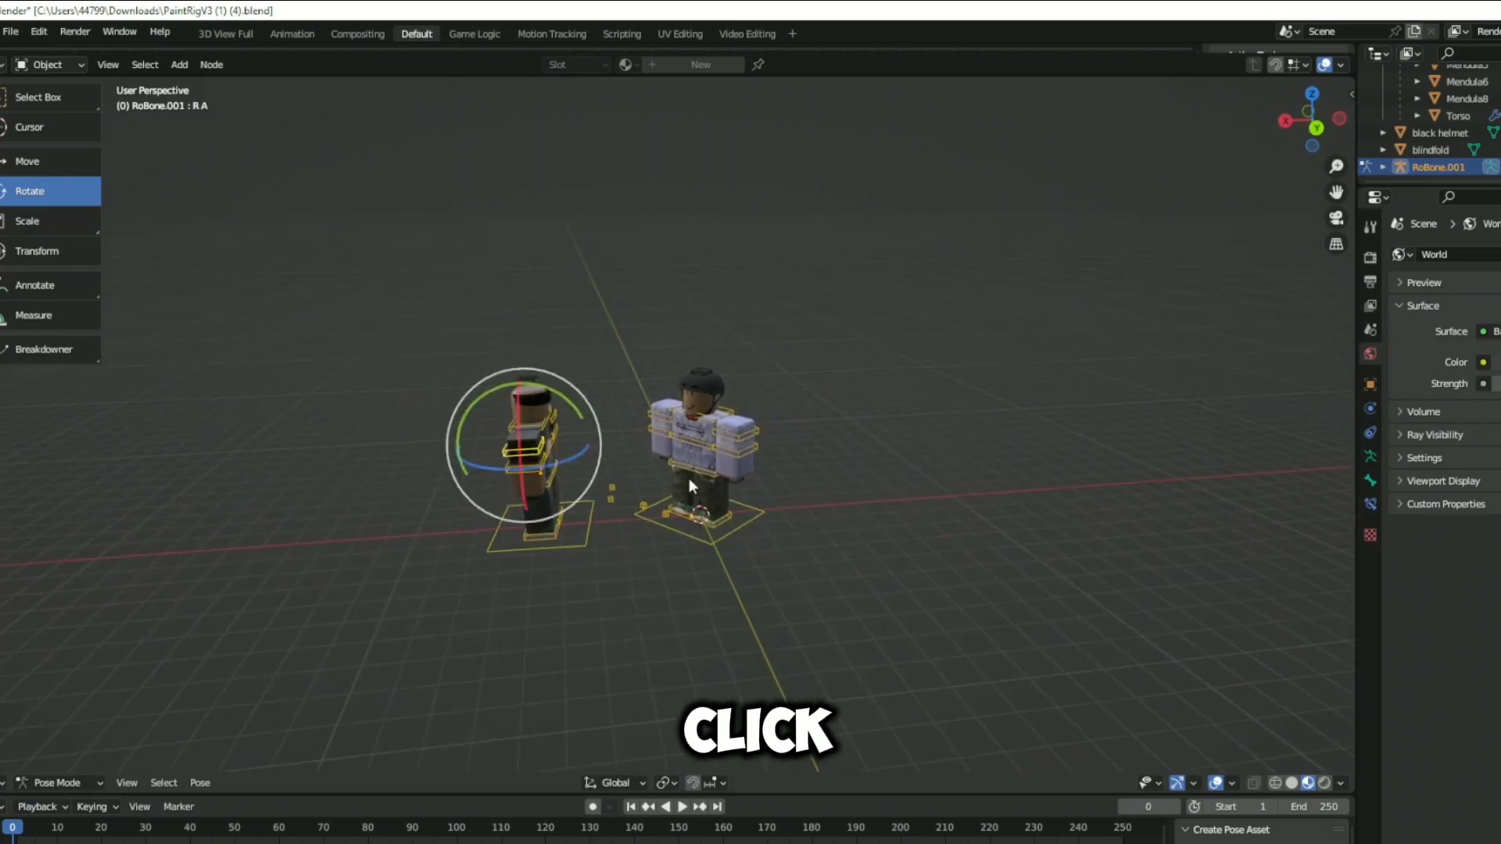
middle_click_drag(688, 477, 663, 485)
left_click_drag(513, 489, 714, 399)
left_click_drag(688, 518, 792, 309)
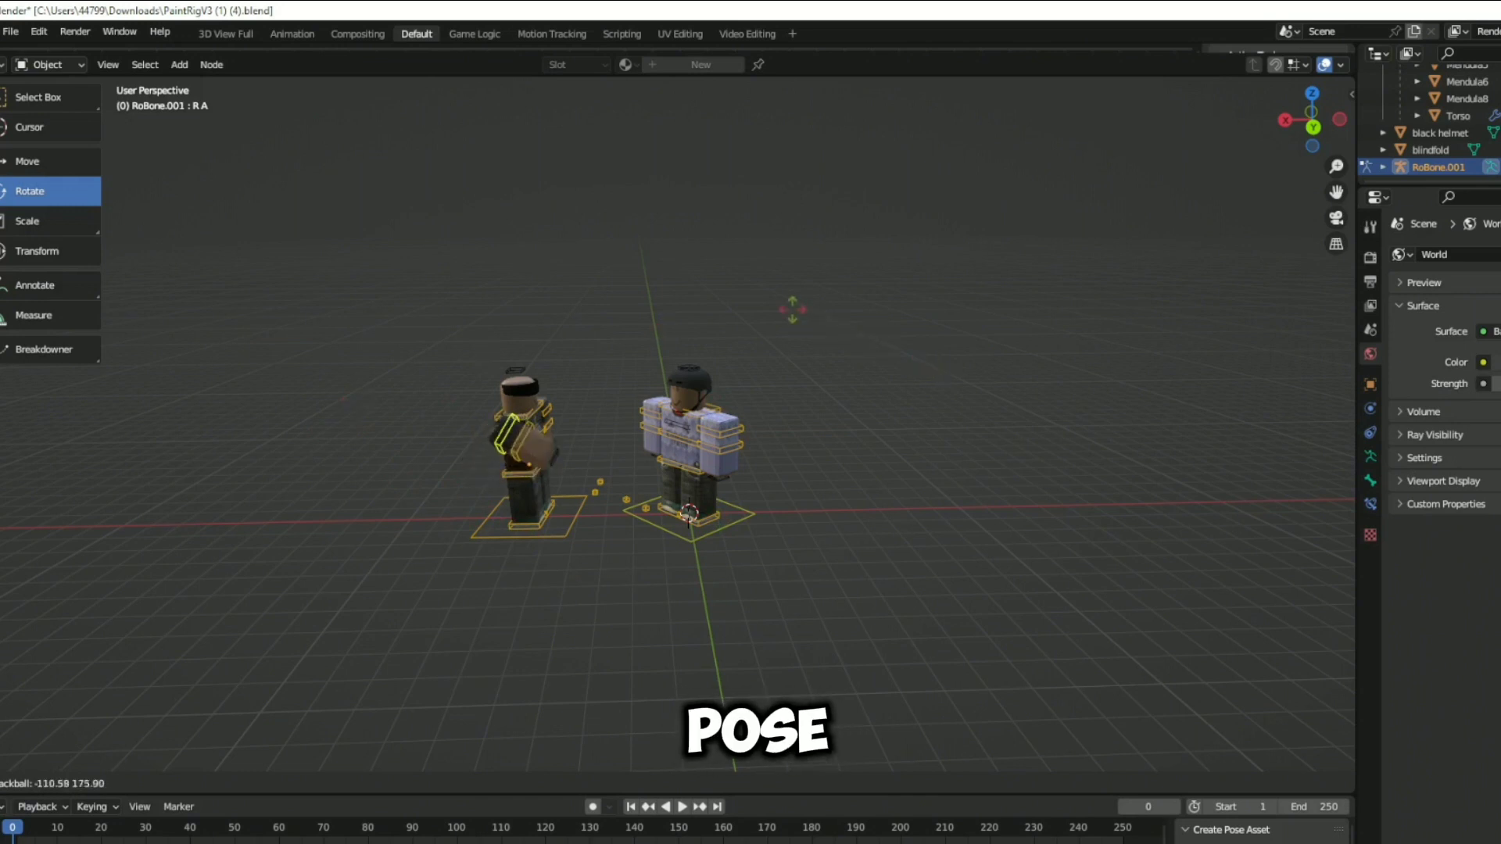
left_click(799, 312)
Trackball-rotate the blindfolded character's L A arm bone so that the arm is raised forward towards the other character.
left_click(539, 403)
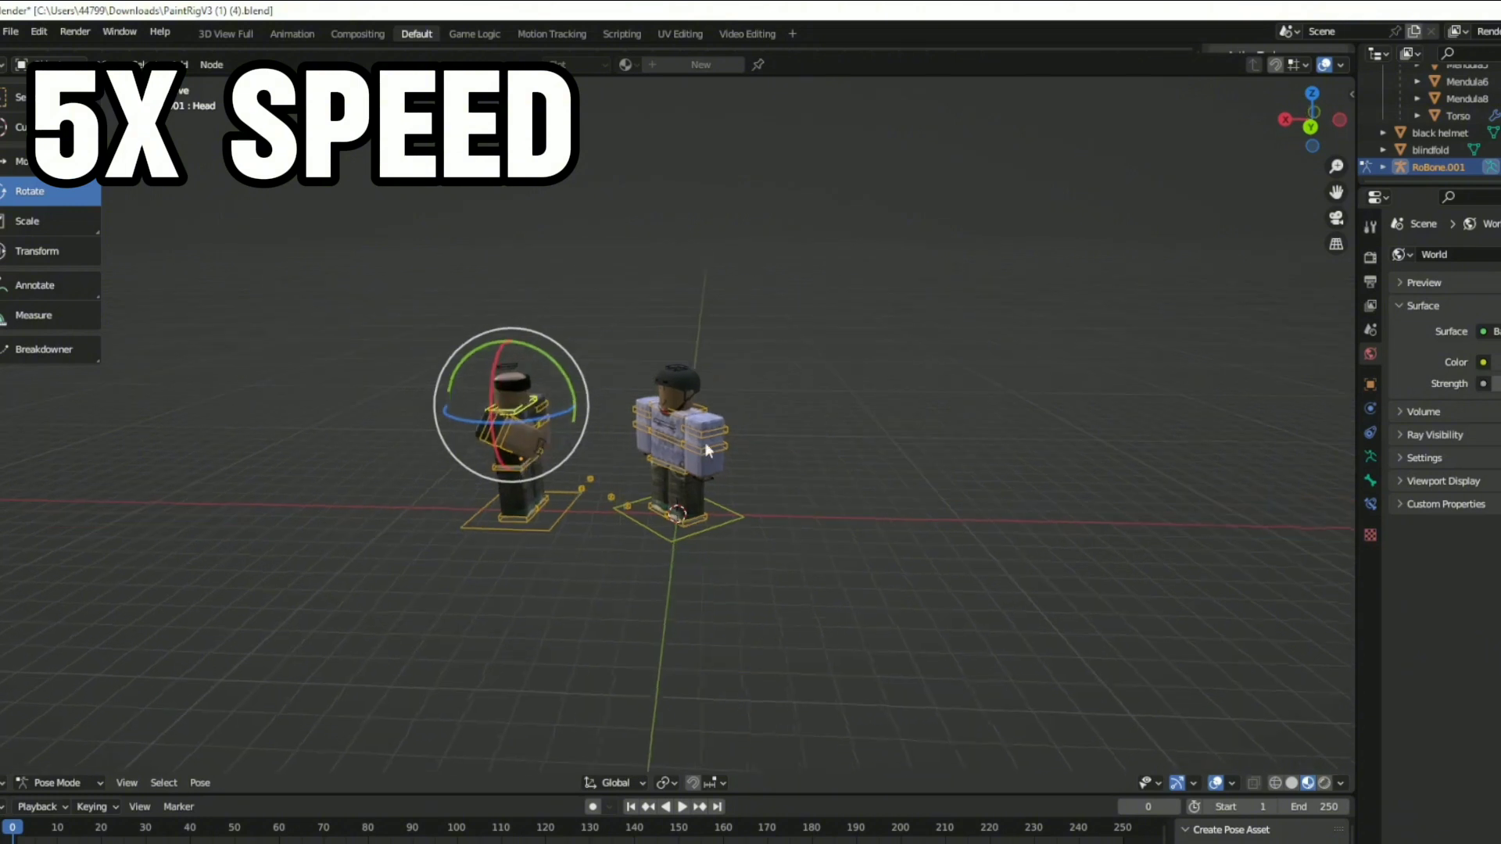
left_click(518, 444)
key("r")
key("r")
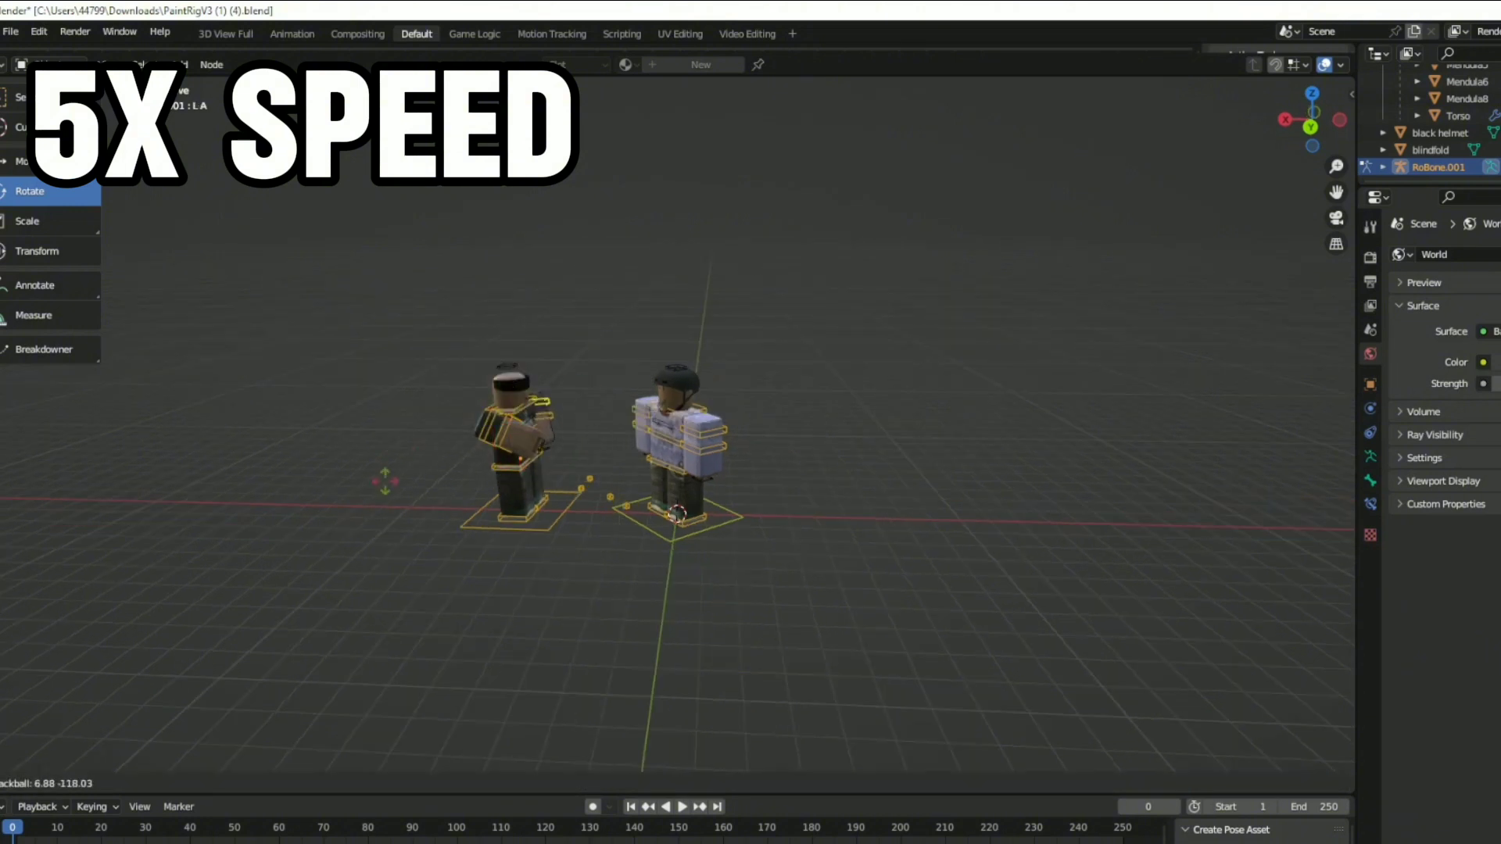
left_click(420, 664)
middle_click_drag(543, 577, 578, 579)
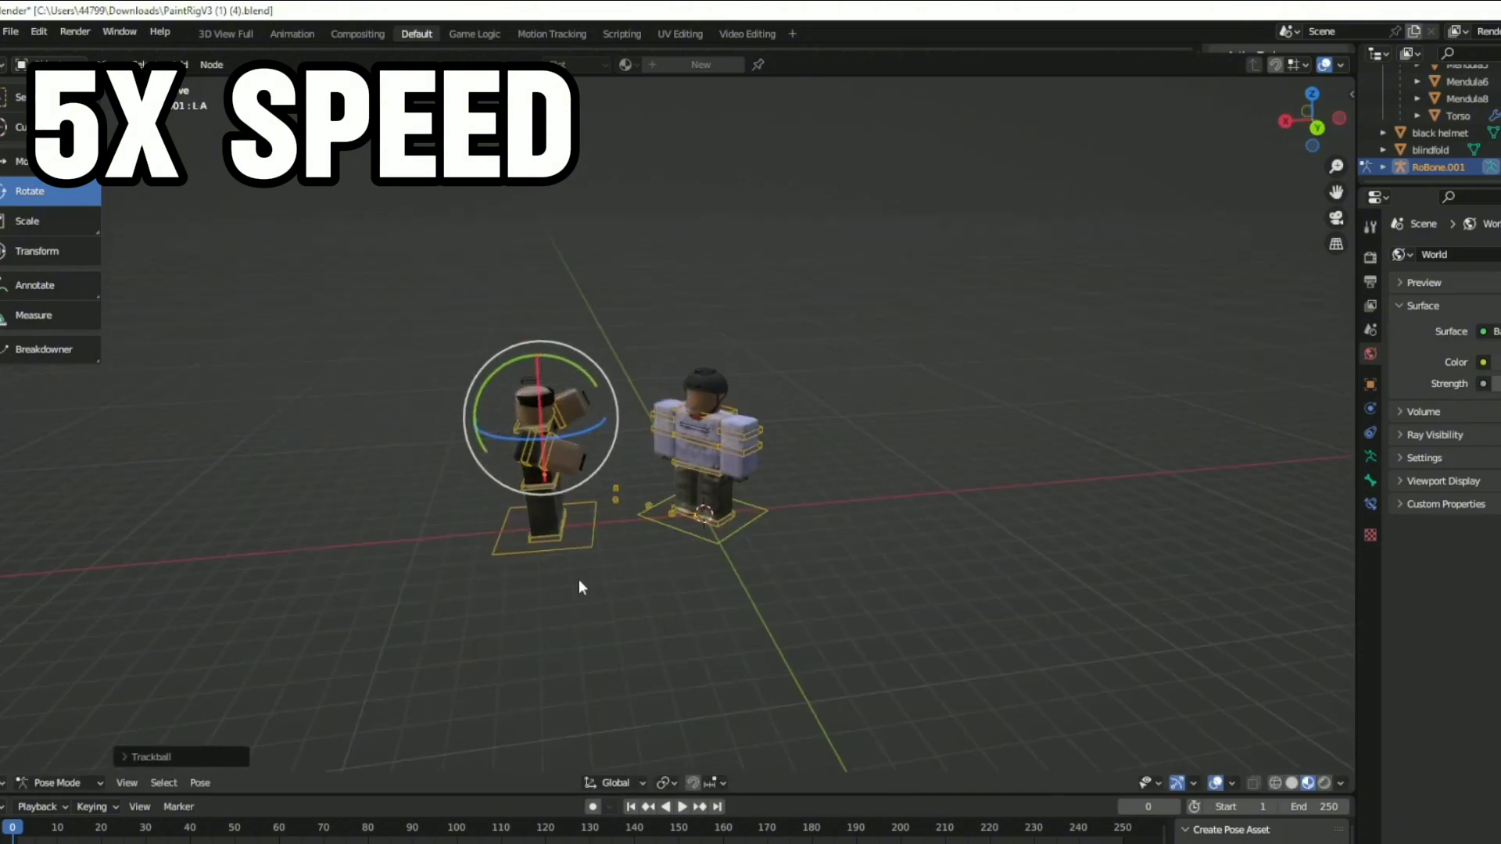
Trackball-rotate the helmeted character's L A arm bone to bring that arm forward across the body.
left_click(727, 450)
key("r")
key("r")
left_click(593, 379)
Trackball-rotate the helmeted character's R A arm bone to lift that arm towards the blindfolded character.
left_click(666, 427)
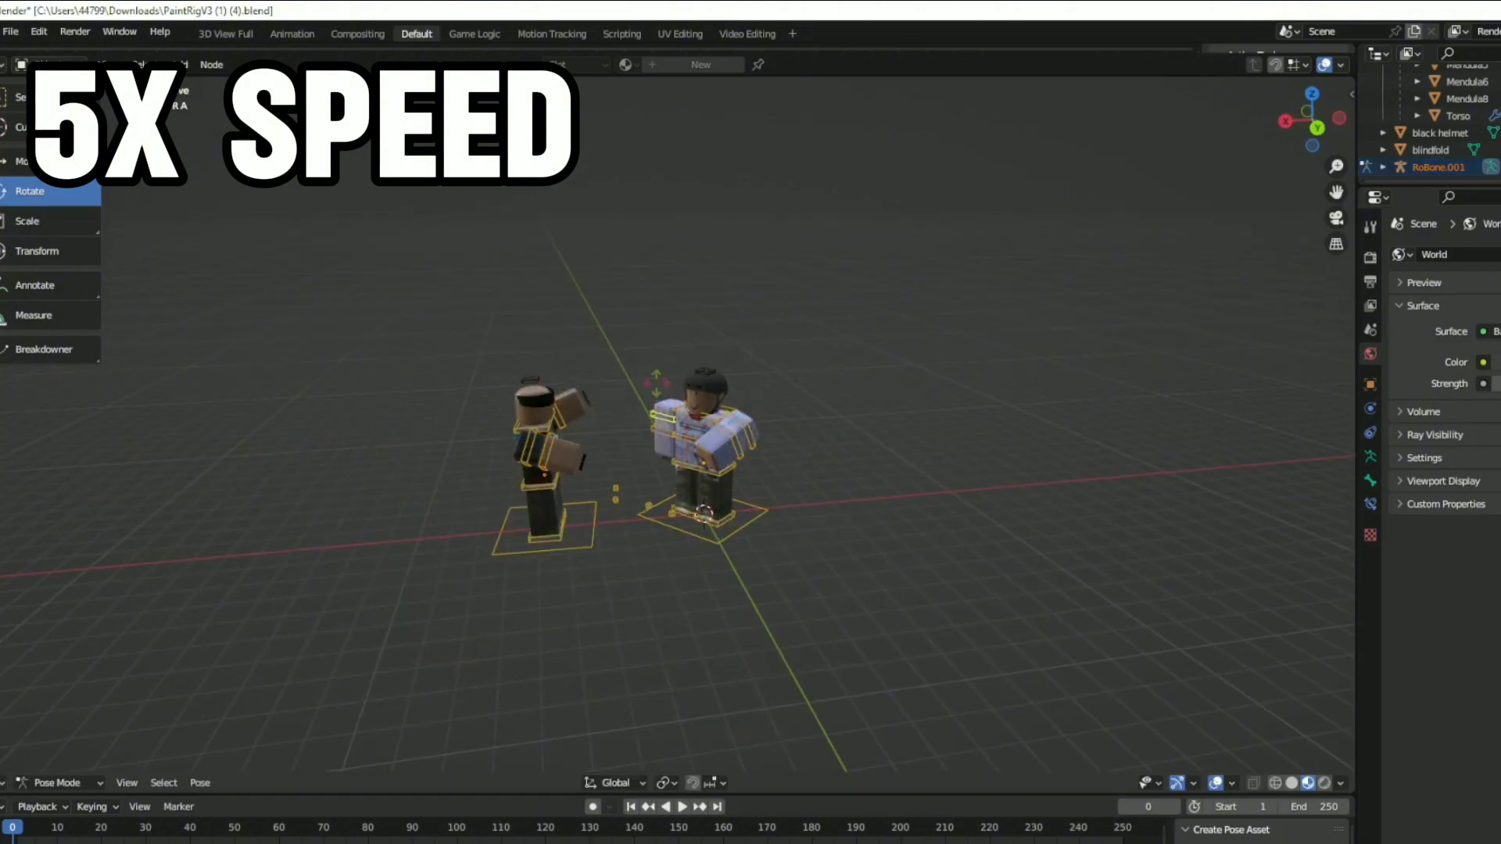
key("r")
key("r")
left_click(884, 520)
middle_click_drag(879, 508, 812, 466)
left_click(856, 486)
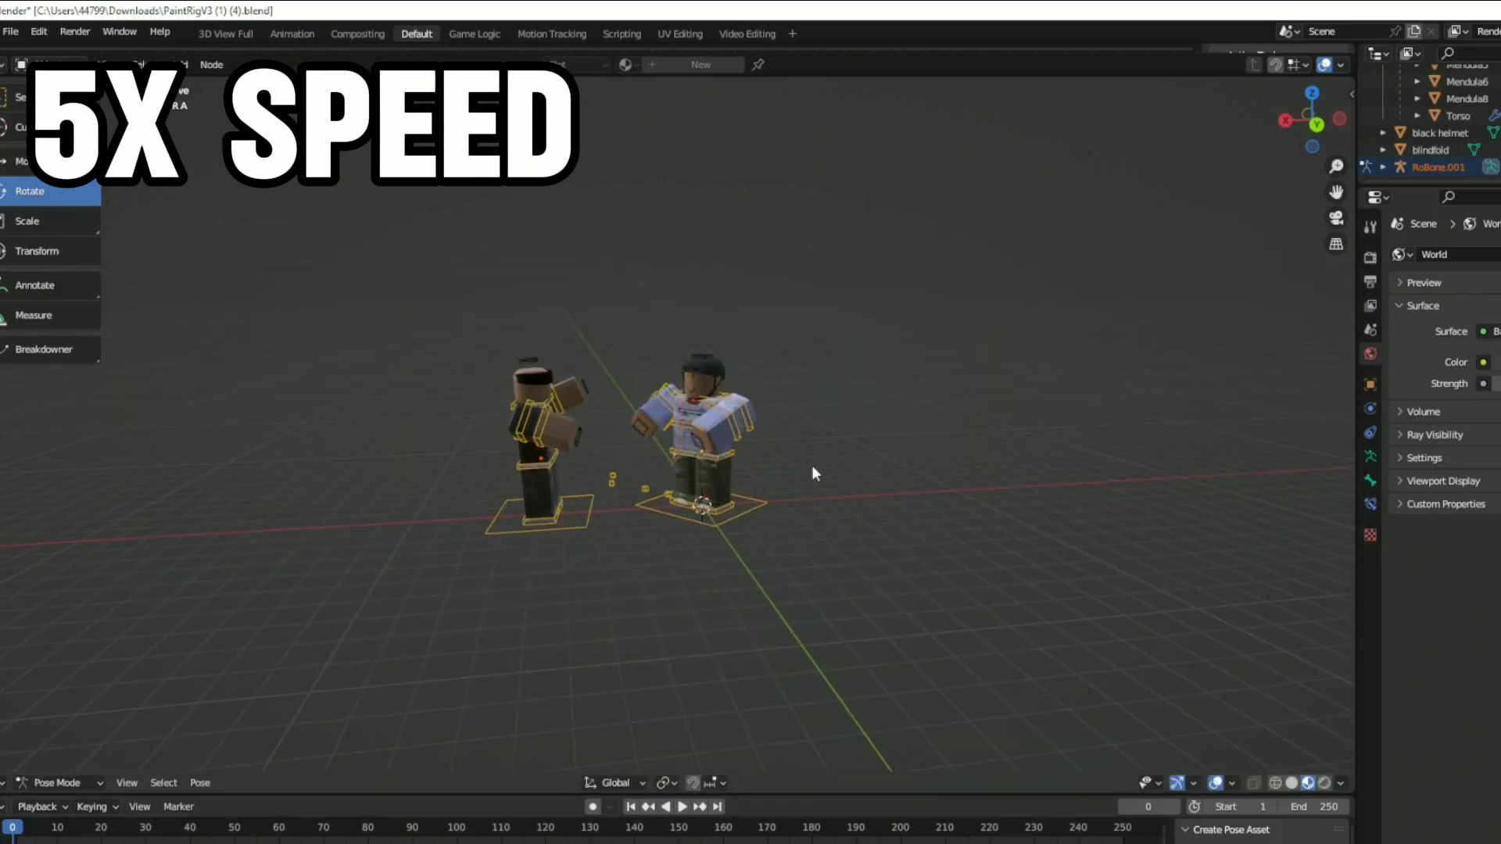
Trackball-rotate the blindfolded character's L A arm bone once more to fine-tune the raised arm.
middle_click_drag(698, 548, 695, 519)
left_click(552, 395)
key("r")
key("r")
left_click(555, 395)
middle_click_drag(555, 395, 566, 394)
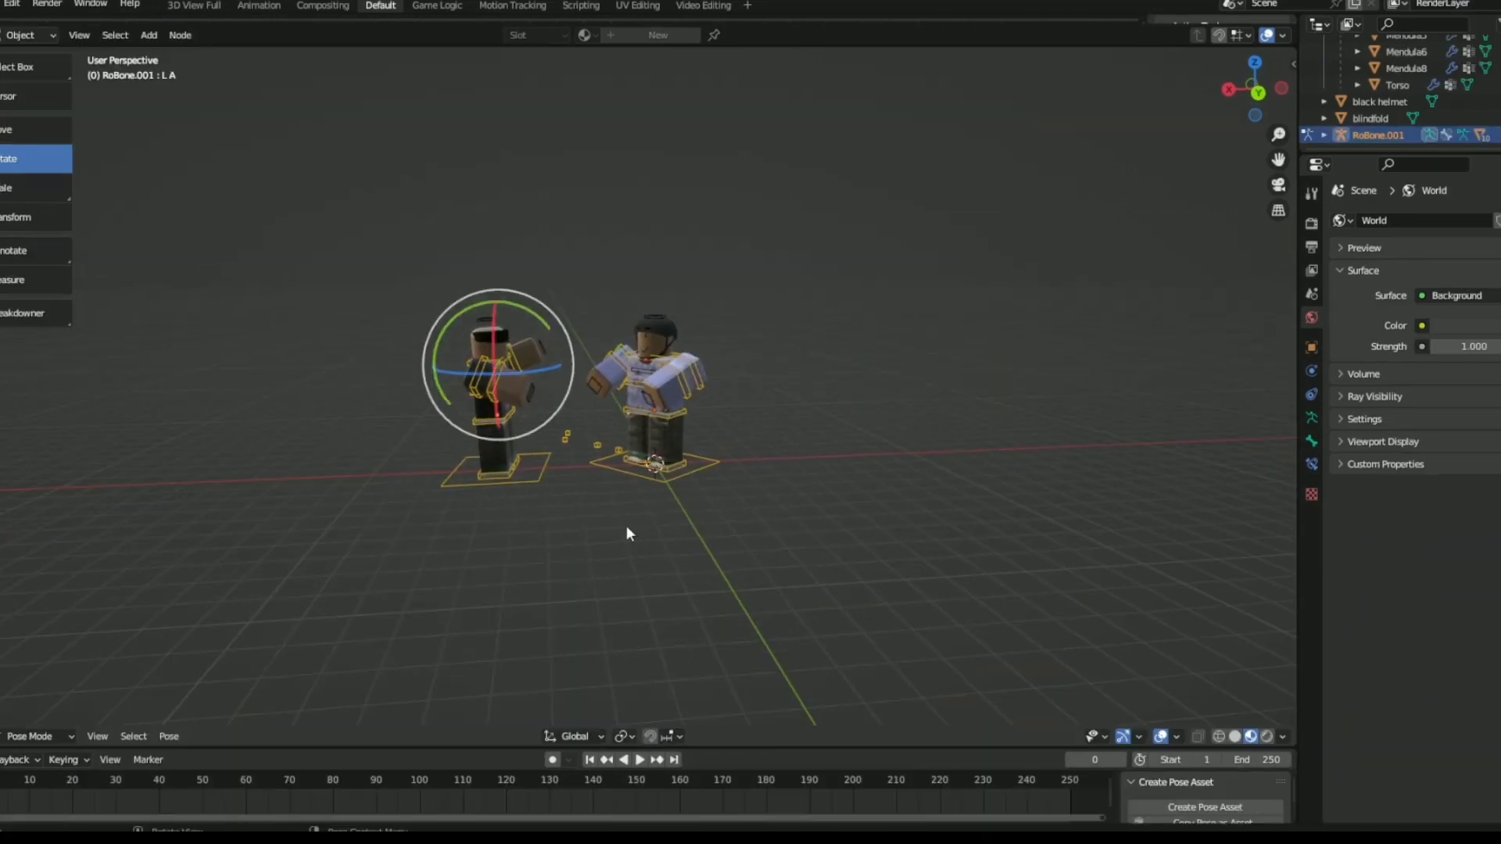
Return from Pose Mode to Object Mode and keep blindfold as the selected object's name.
left_click(626, 525)
key("F2")
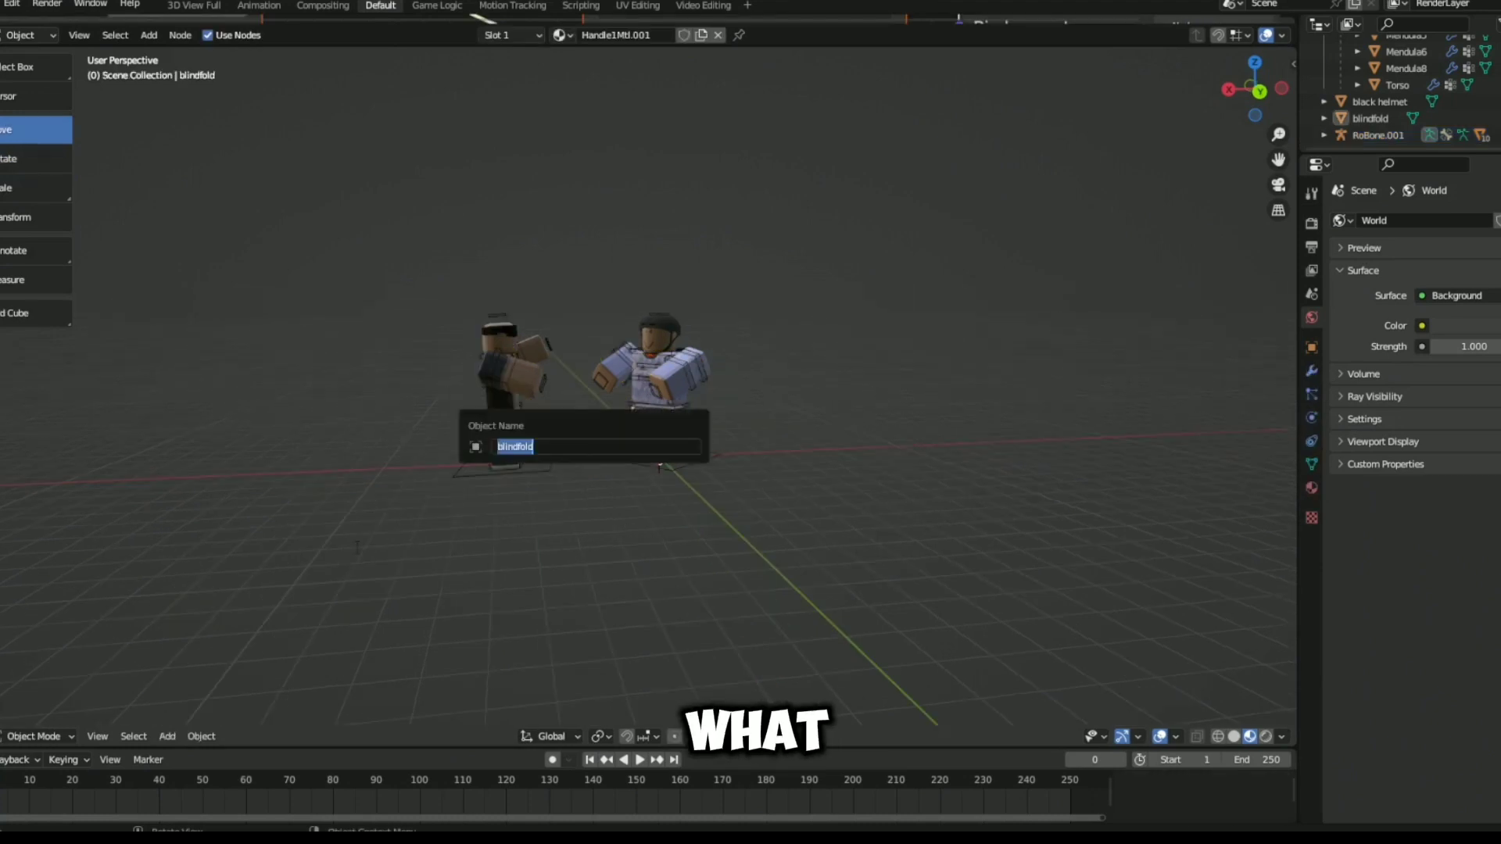
key("Return")
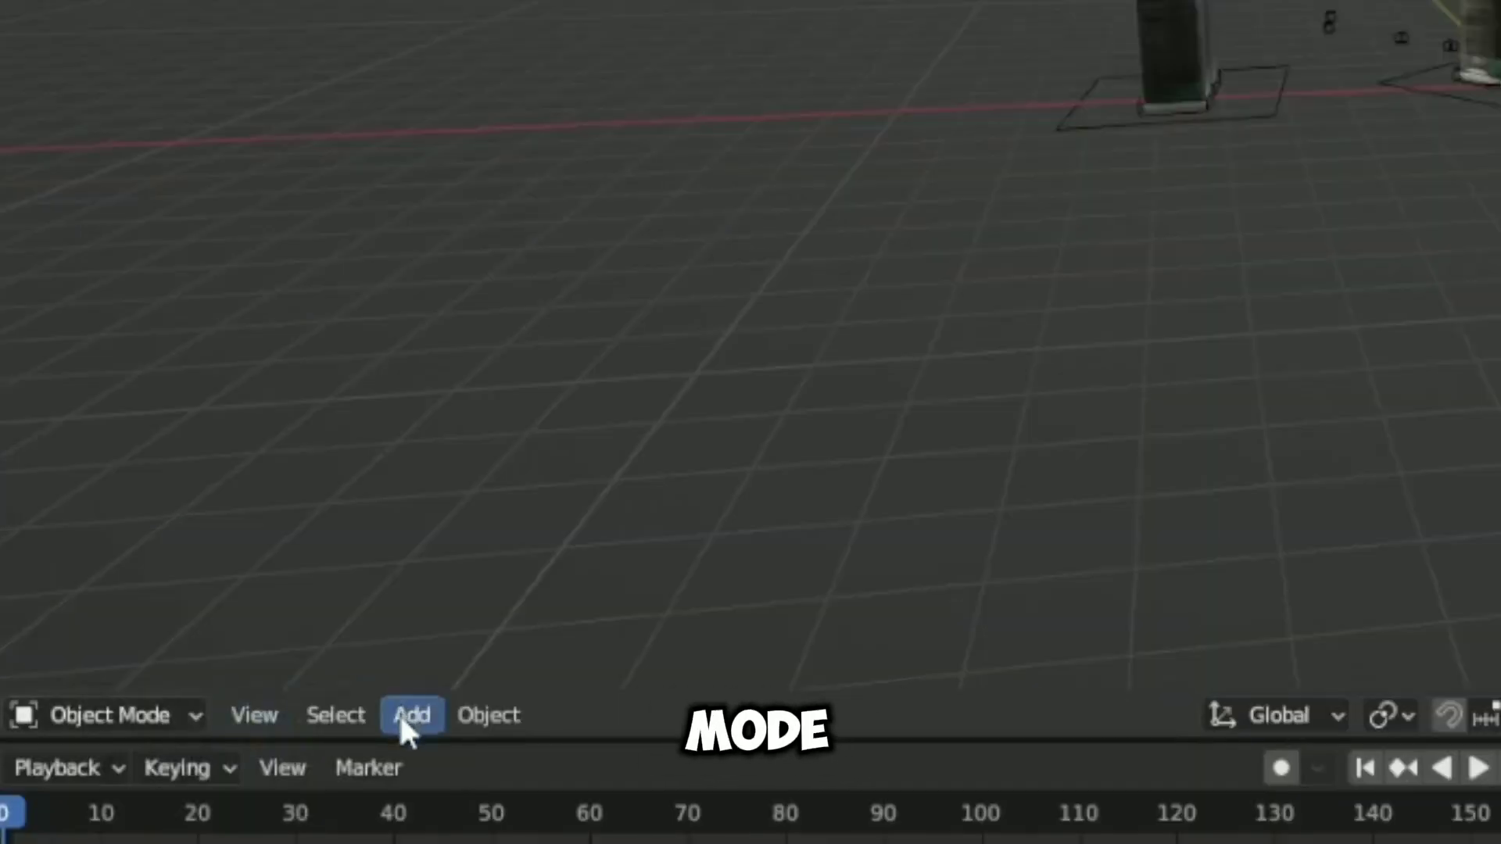
Add a camera to the scene and turn on the view lock that ties the camera to the view.
left_click(400, 716)
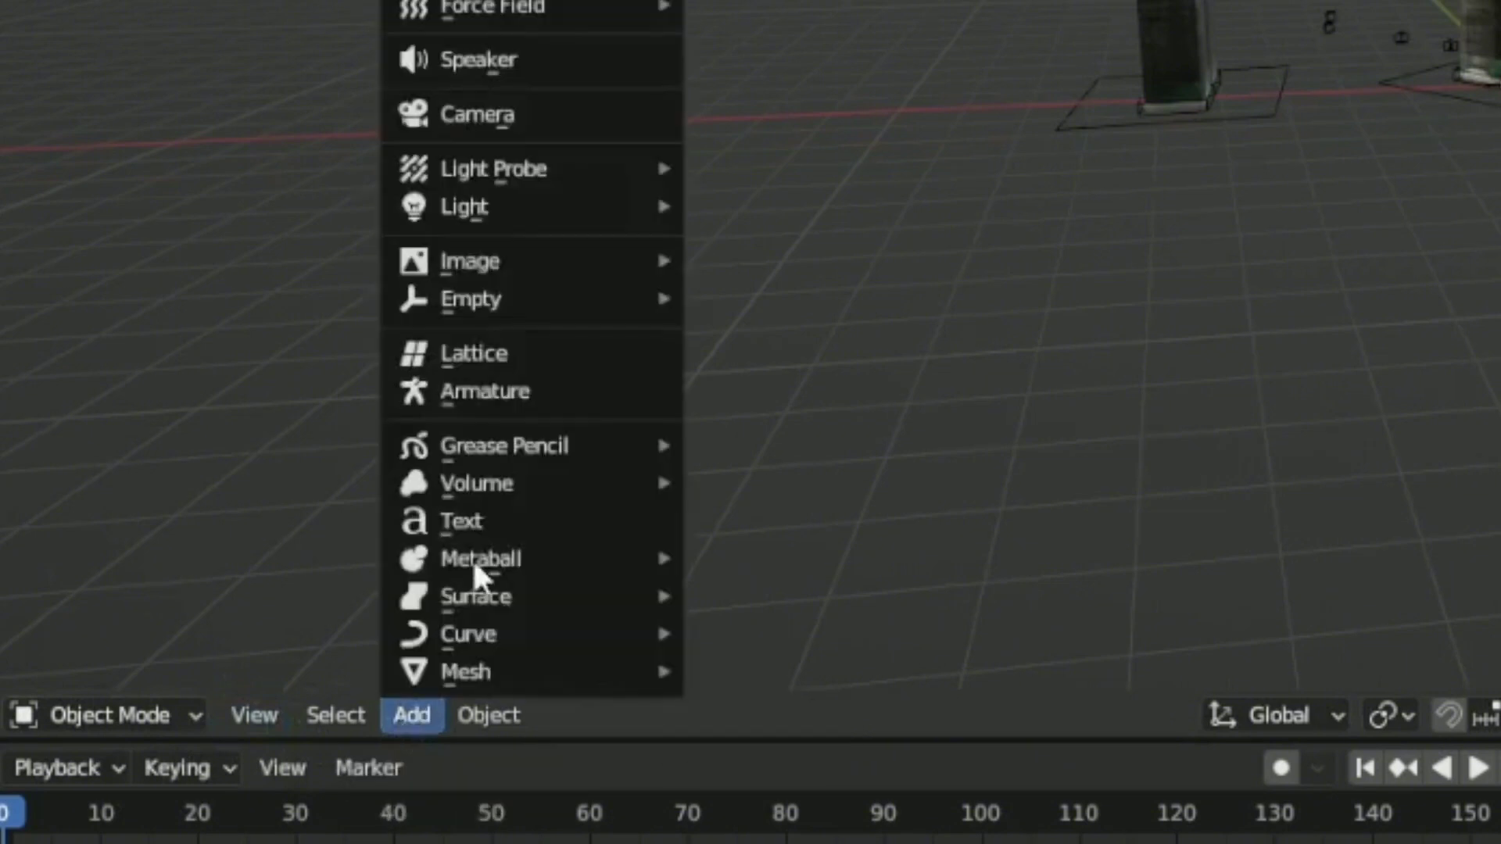
left_click(486, 113)
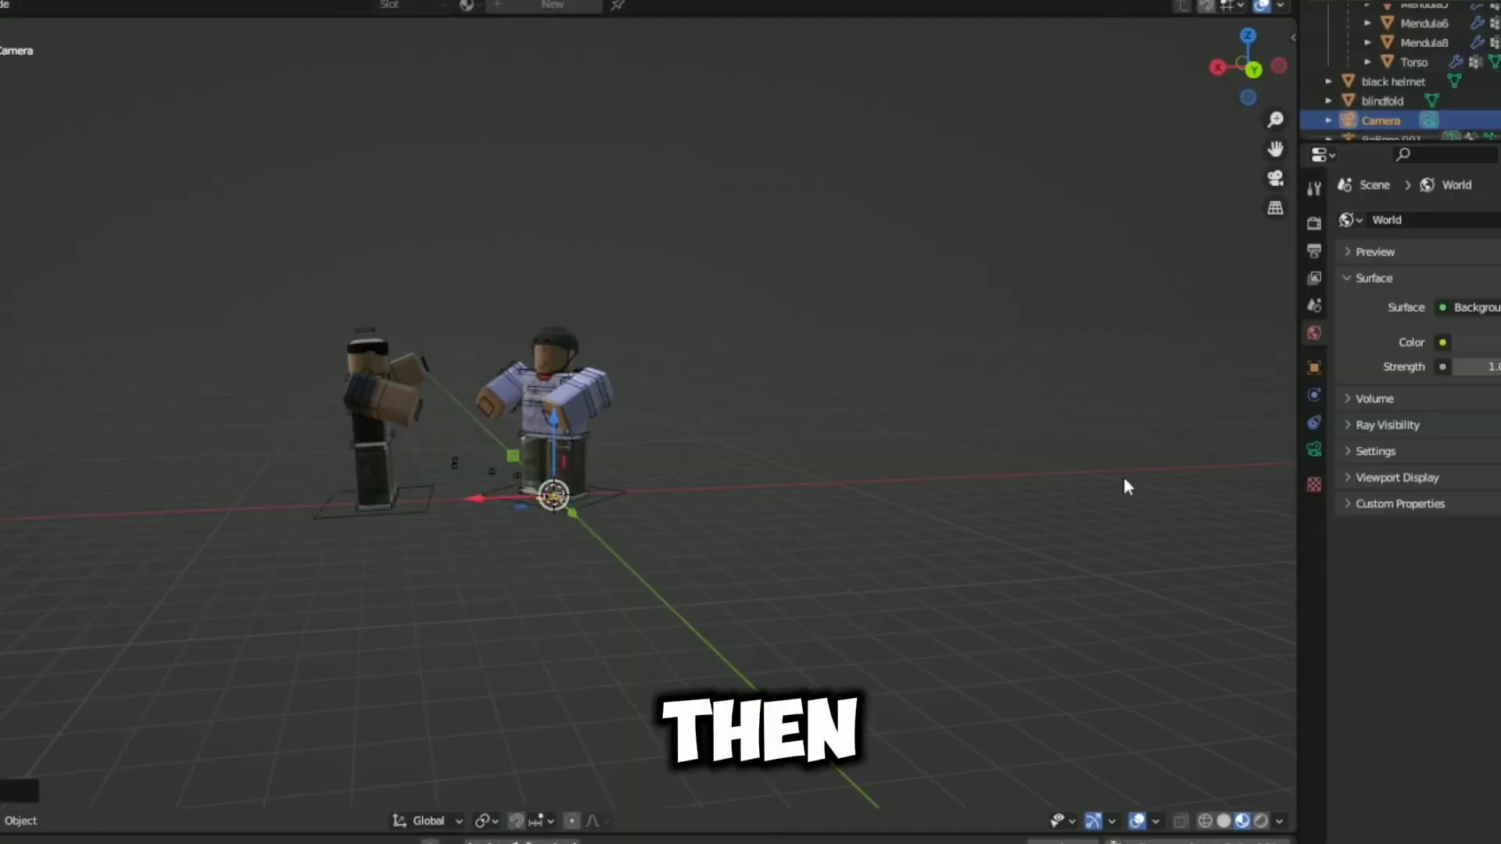
key("n")
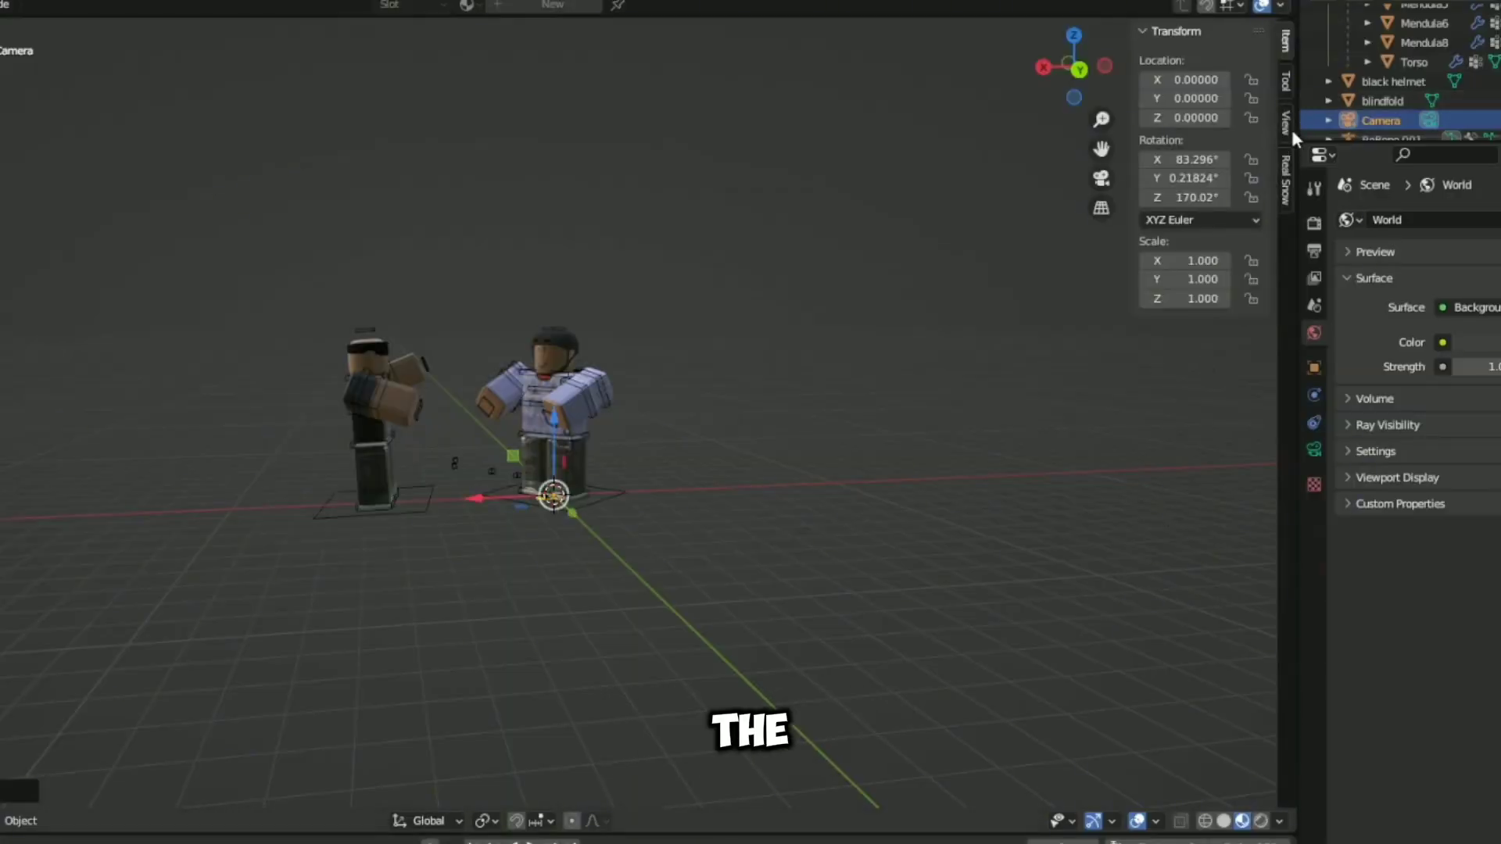
left_click(1286, 125)
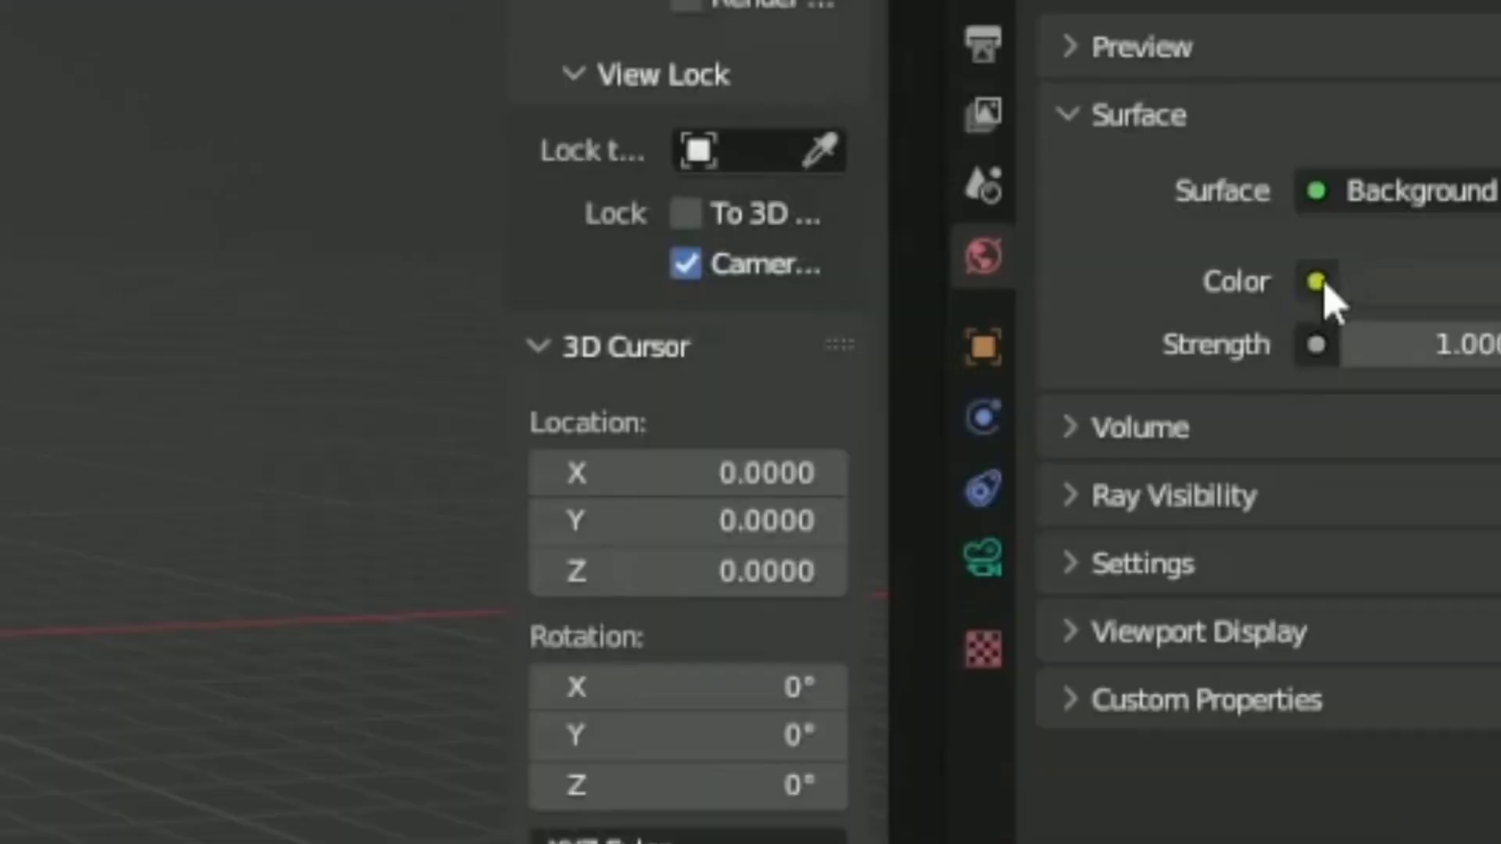
Set the world background color to an environment texture using paul_lobe_haus_4k.exr from the Downloads folder.
left_click(1407, 322)
left_click(305, 519)
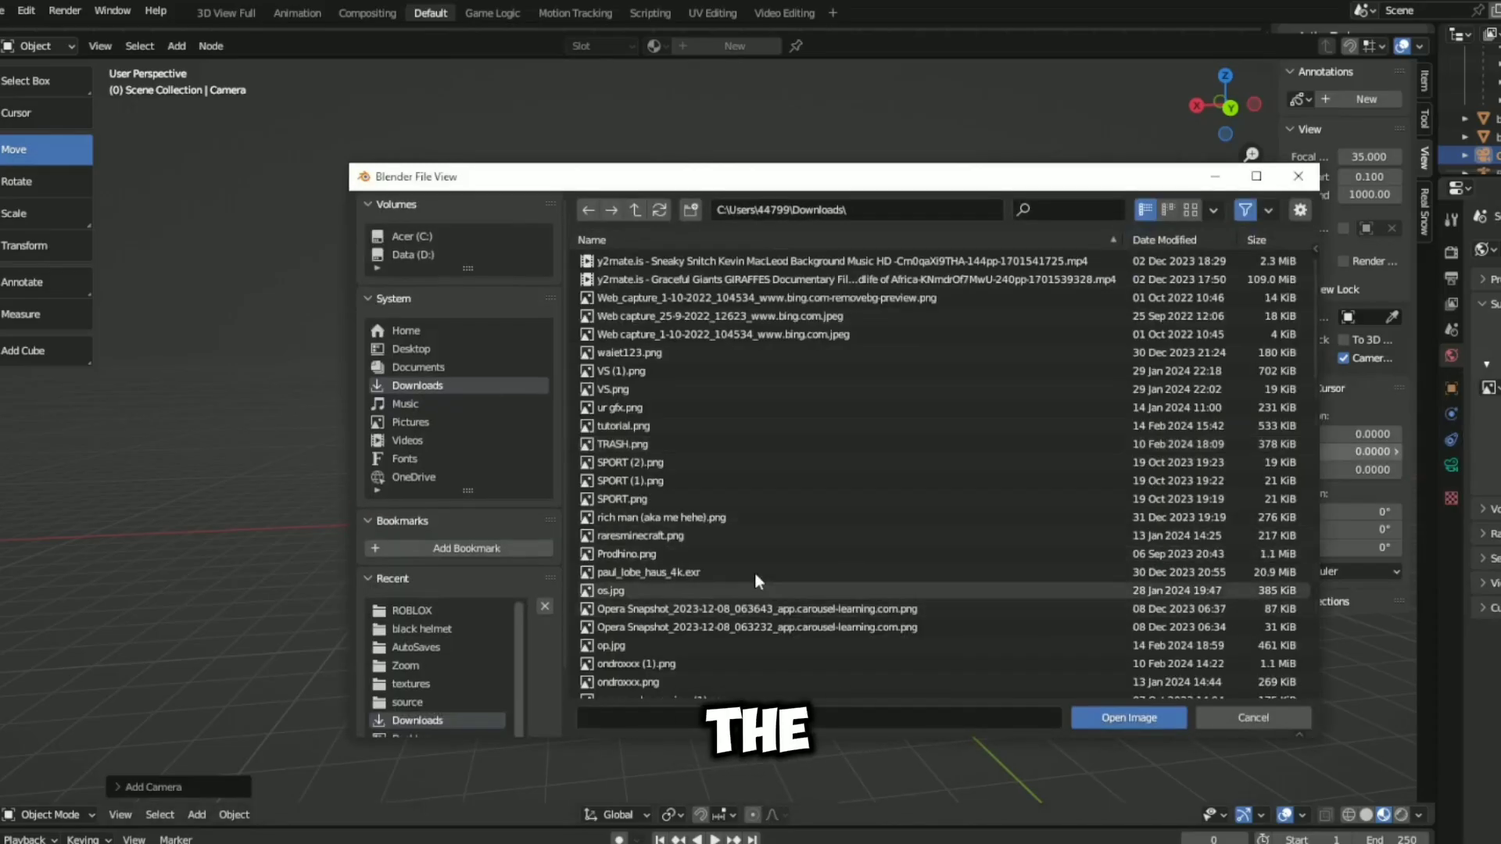
double_click(749, 570)
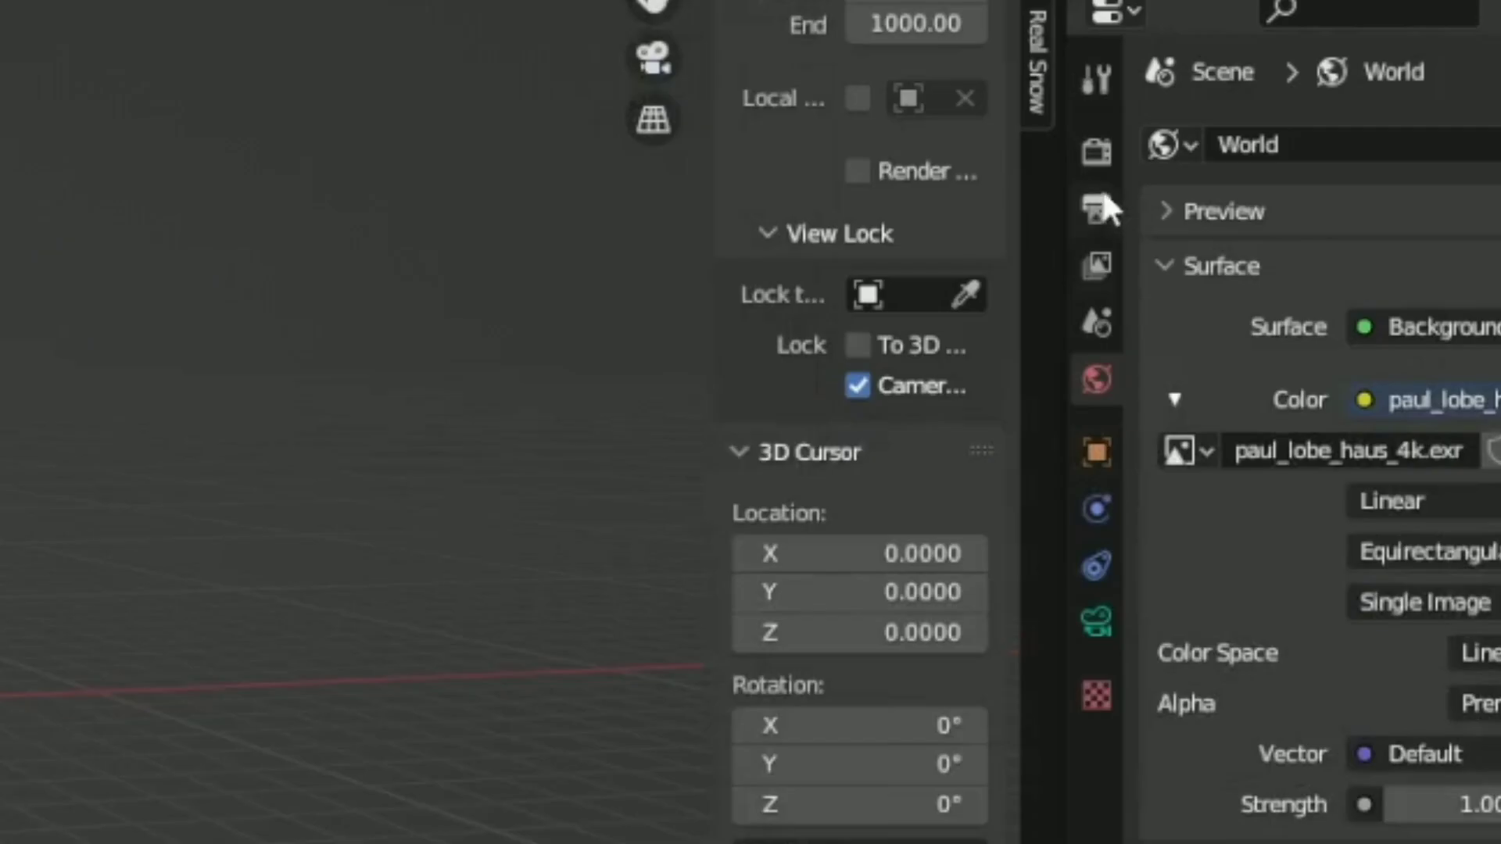
Enable the Transparent film option in the render settings.
left_click(1284, 229)
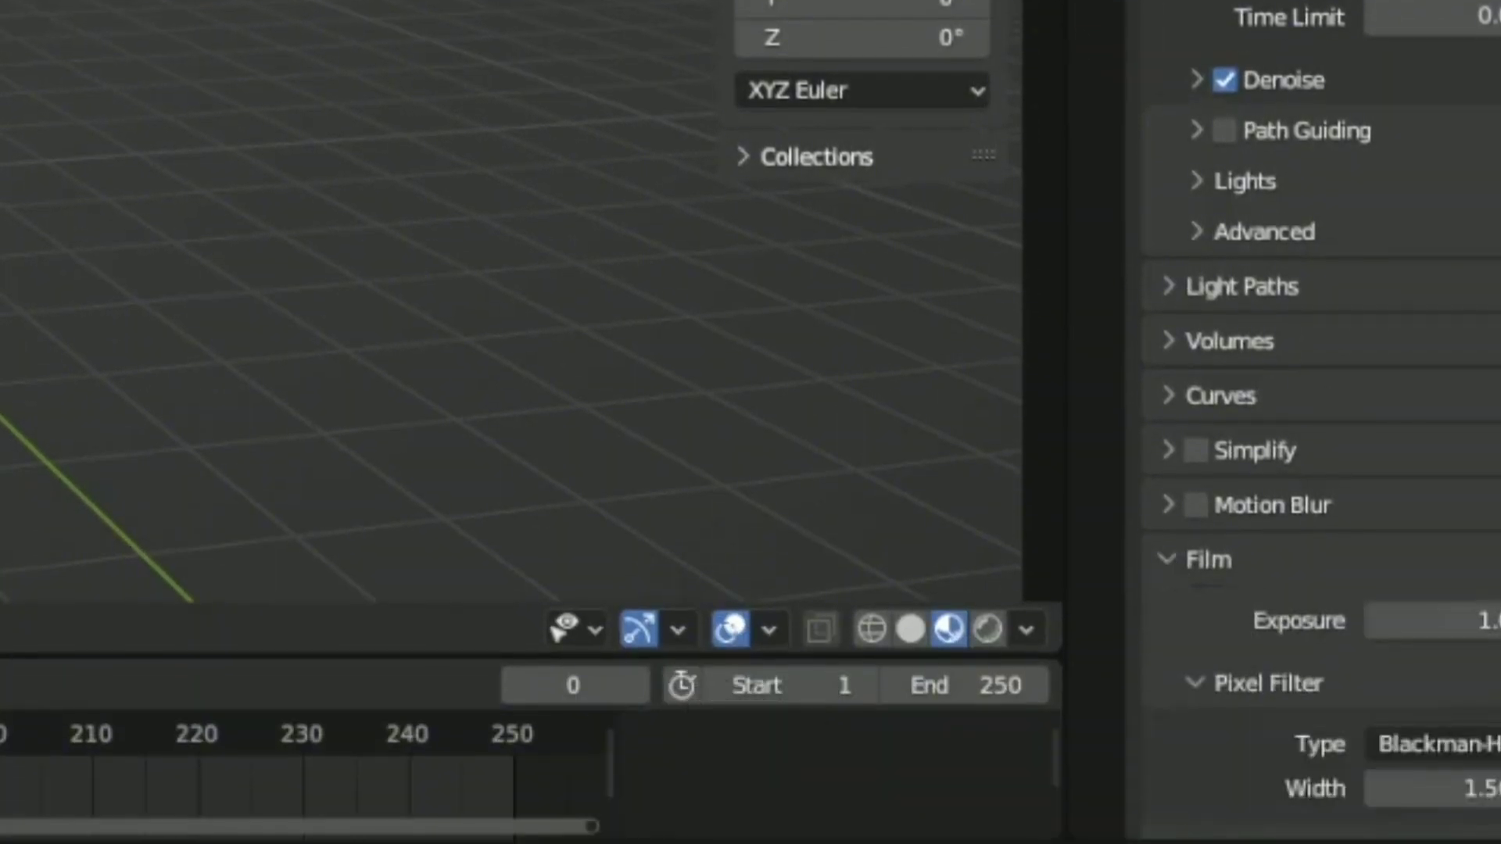
scroll(1321, 430, "down", 5)
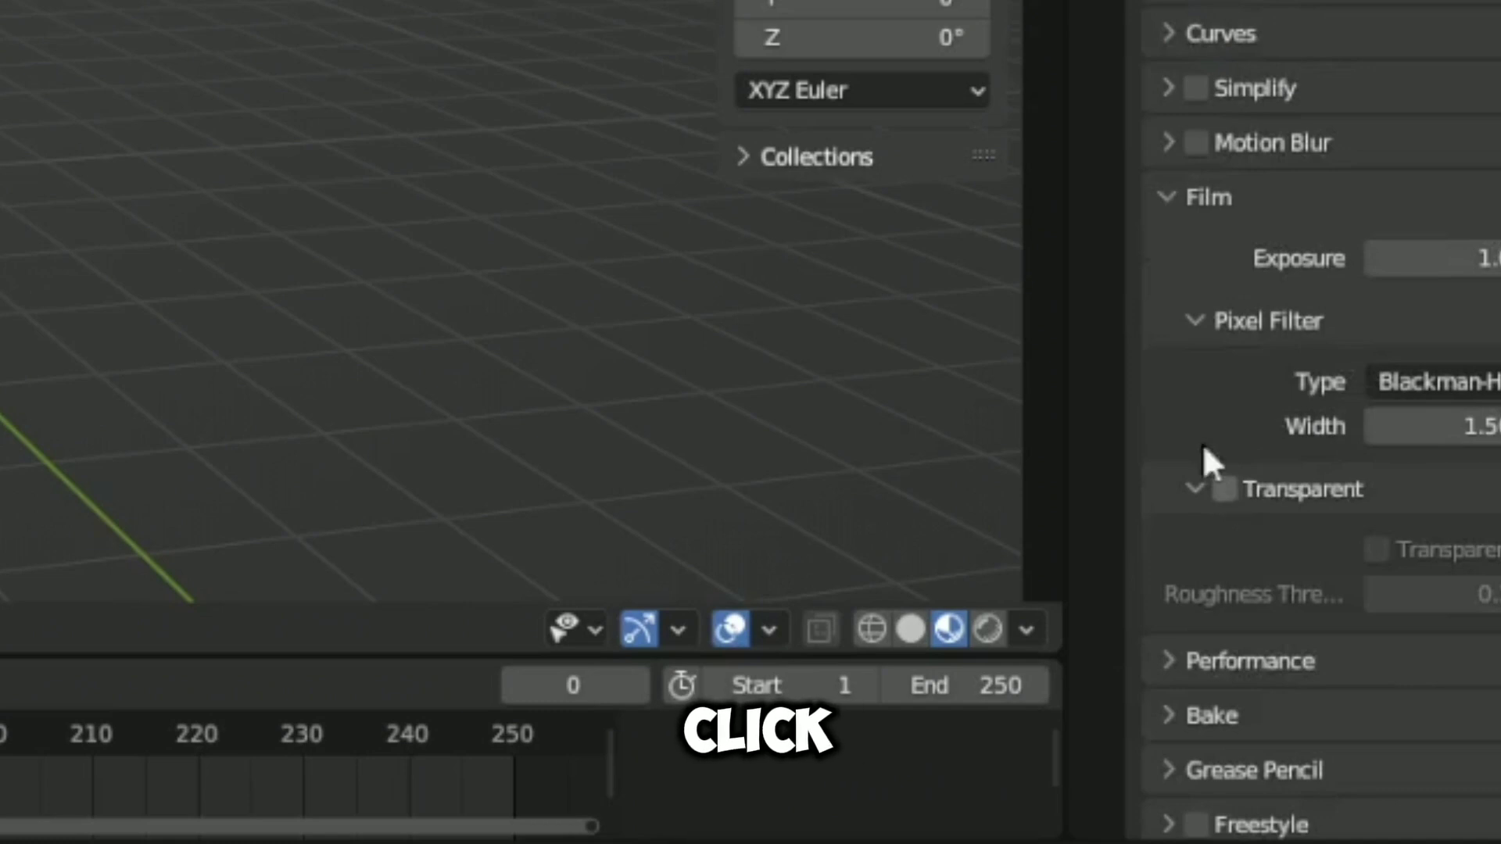
left_click(1224, 490)
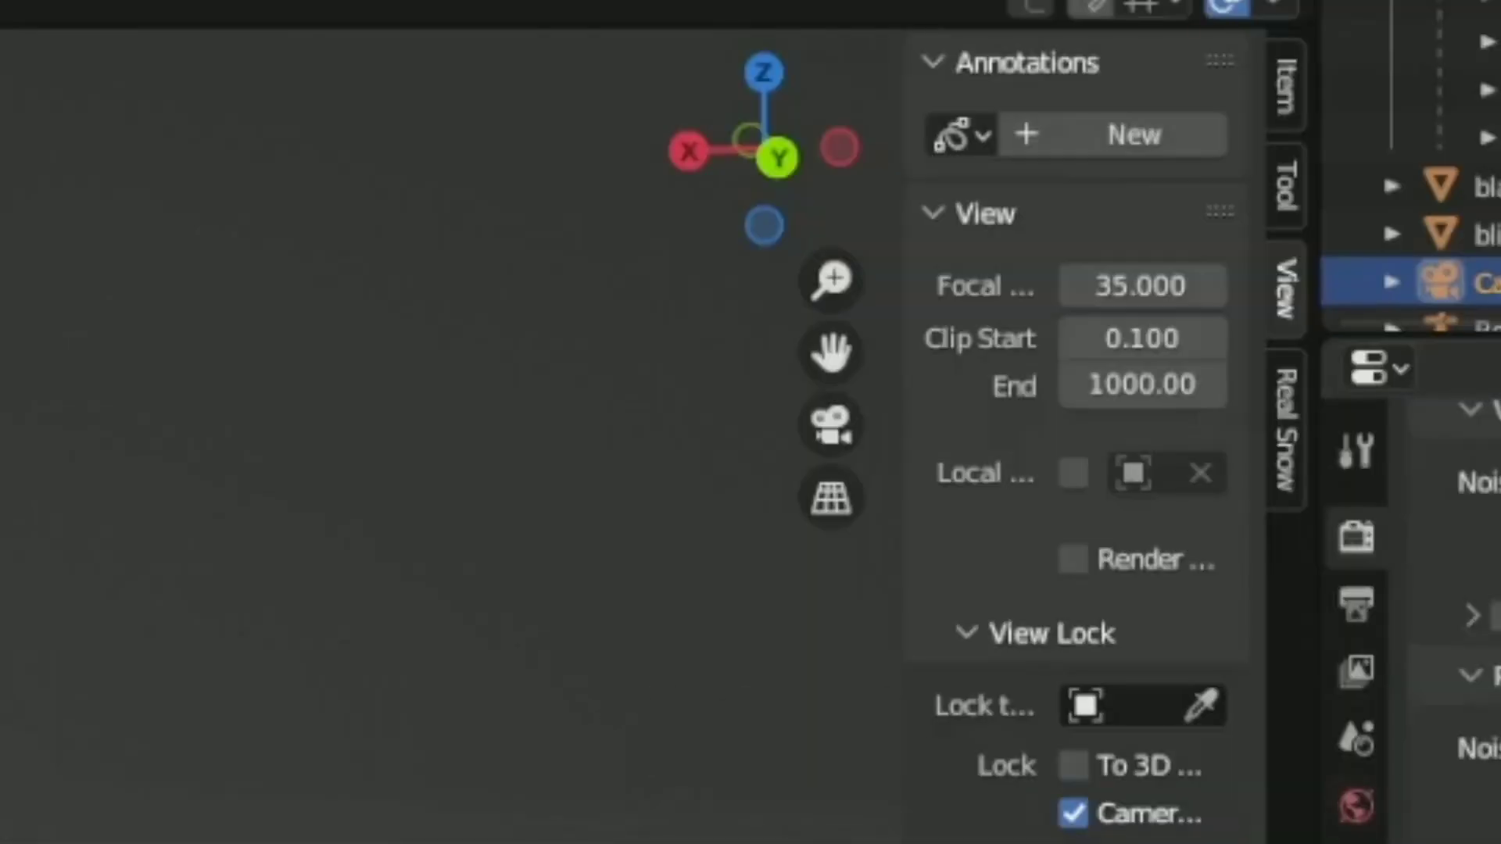
Look through the camera and adjust its angle to frame both characters from behind the one in the number 21 shirt.
left_click(838, 419)
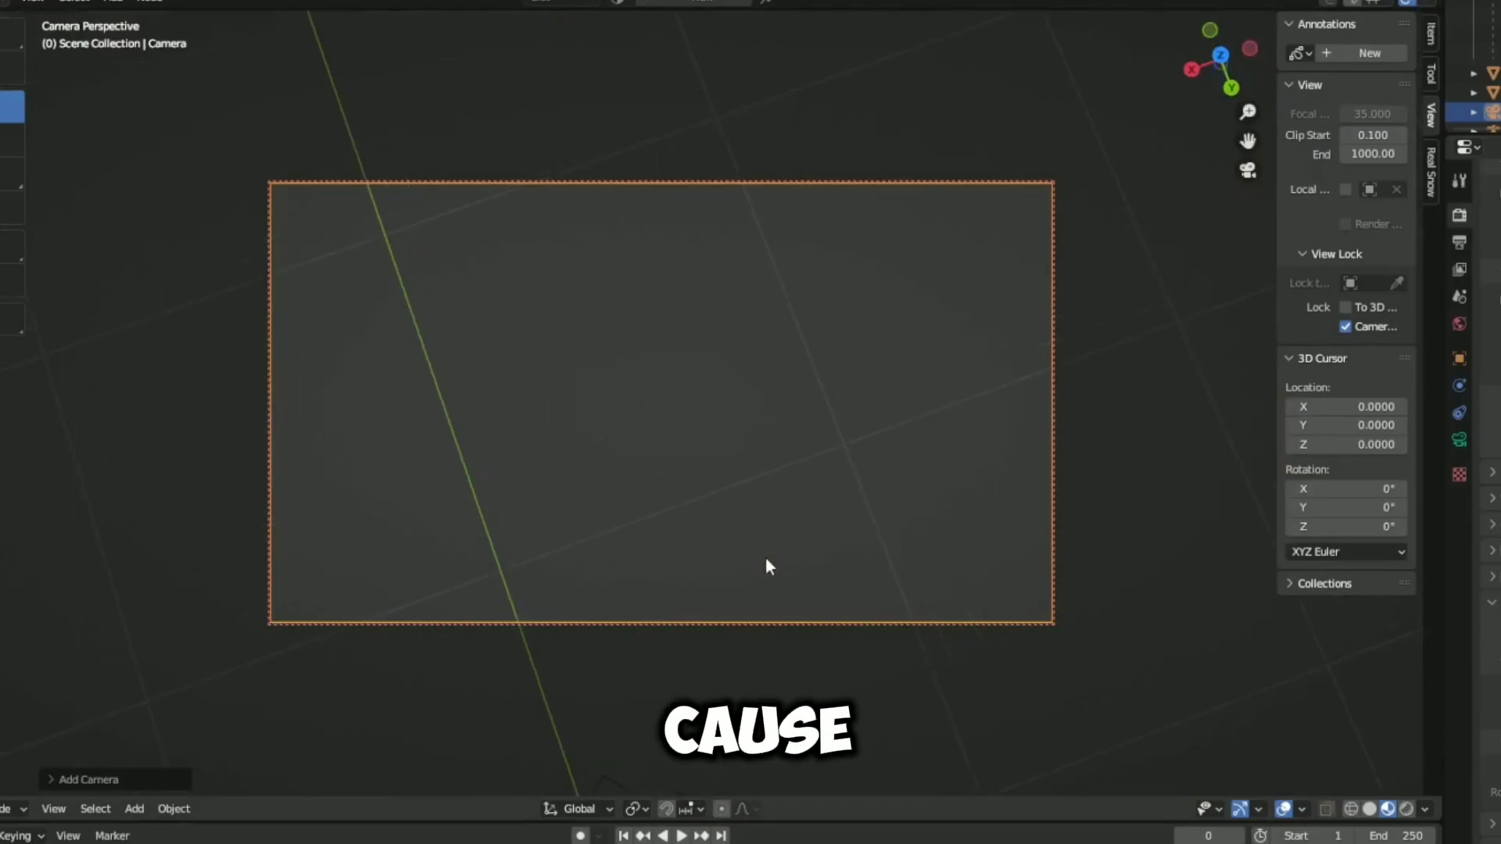
middle_click_drag(766, 556, 766, 341)
middle_click_drag(789, 492, 672, 423)
scroll(841, 509, "down", 5)
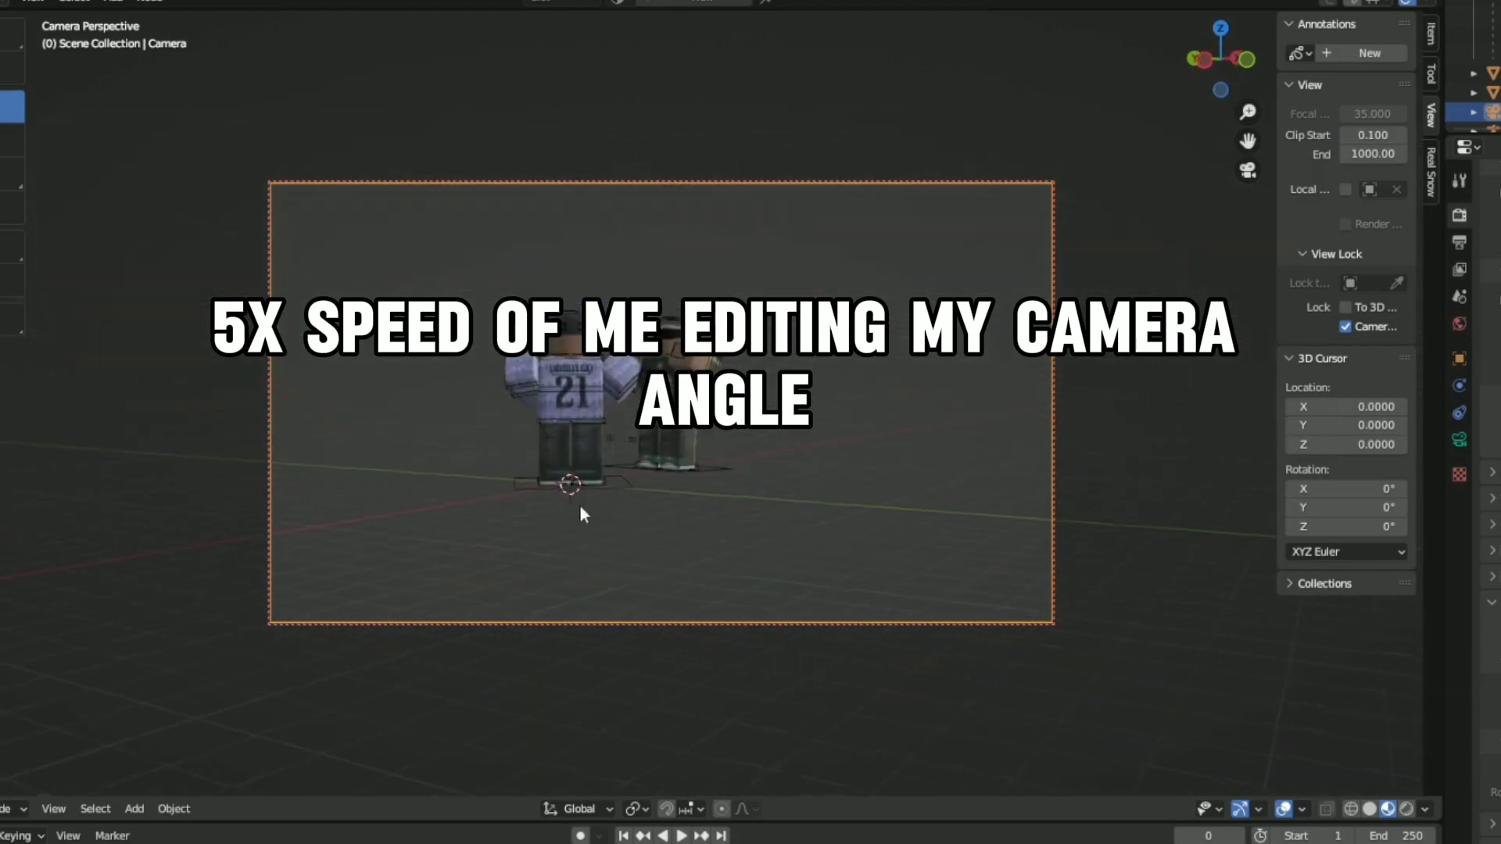
scroll(579, 504, "up", 3)
scroll(690, 395, "up", 2)
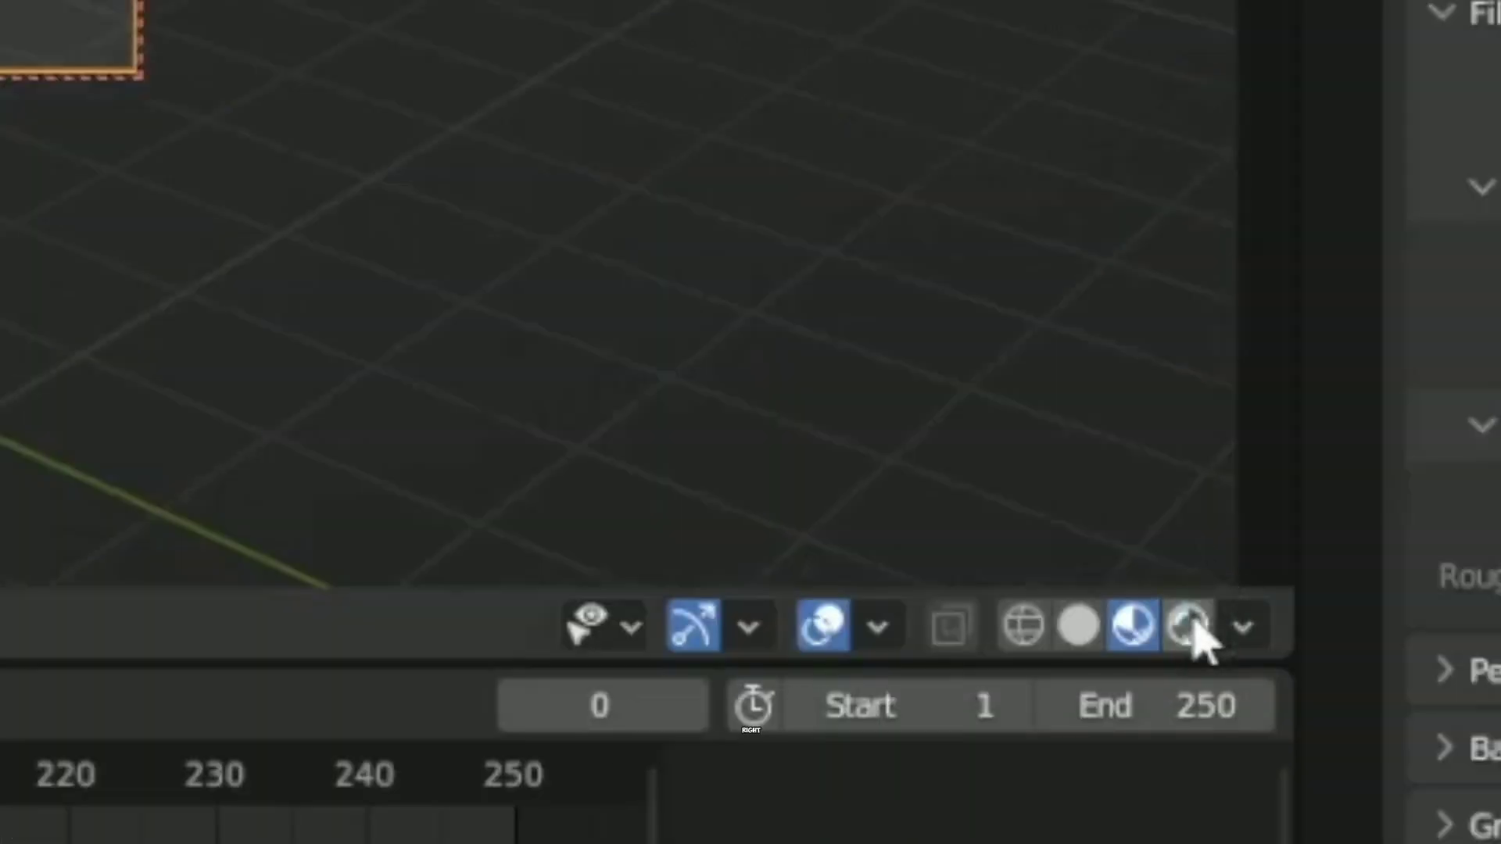
Switch the viewport to Rendered shading and render the camera view as a still image.
left_click(1189, 625)
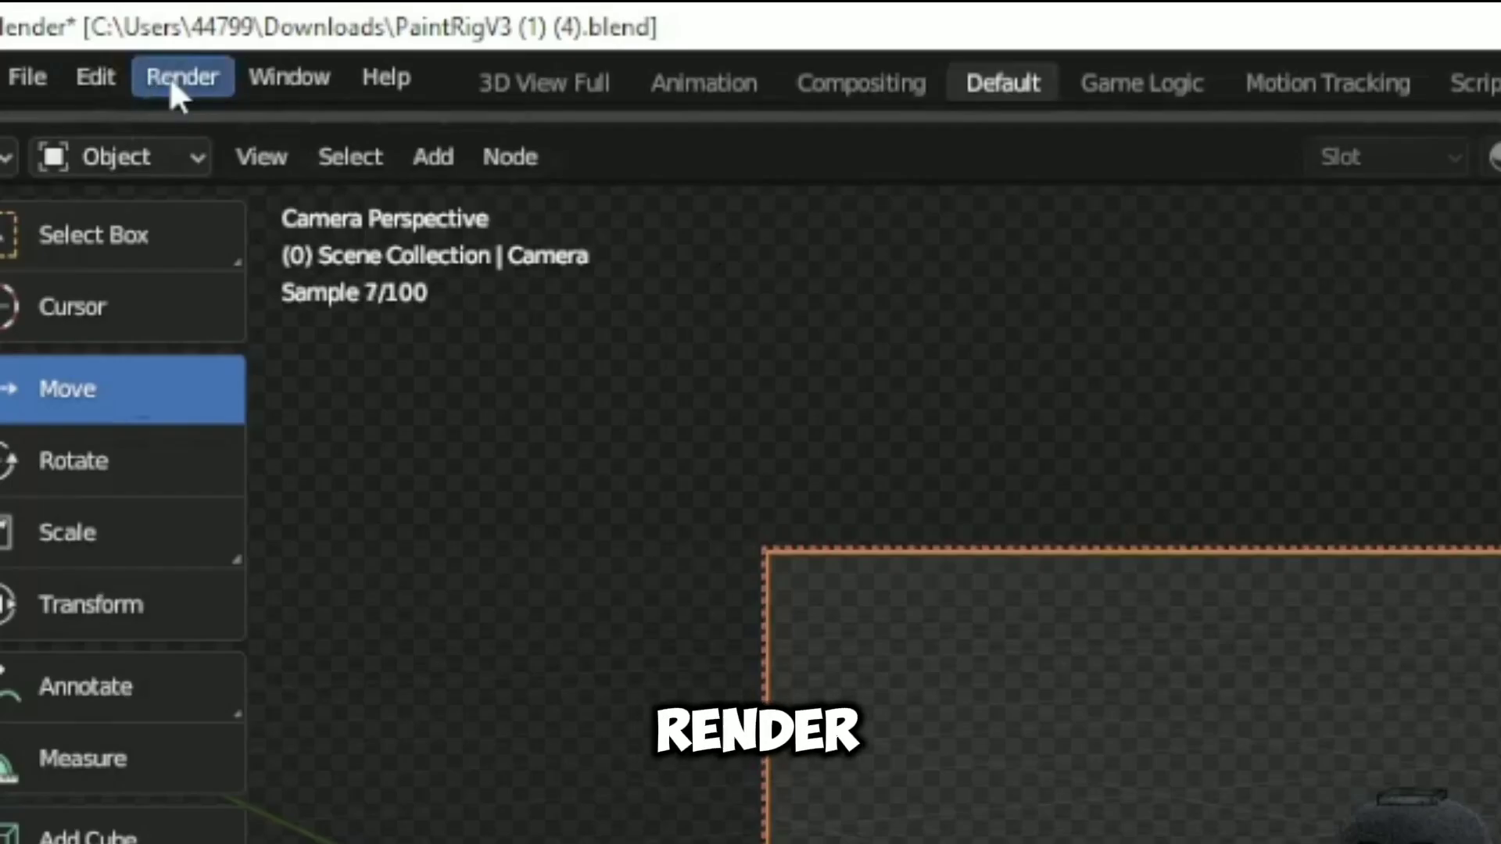
left_click(83, 45)
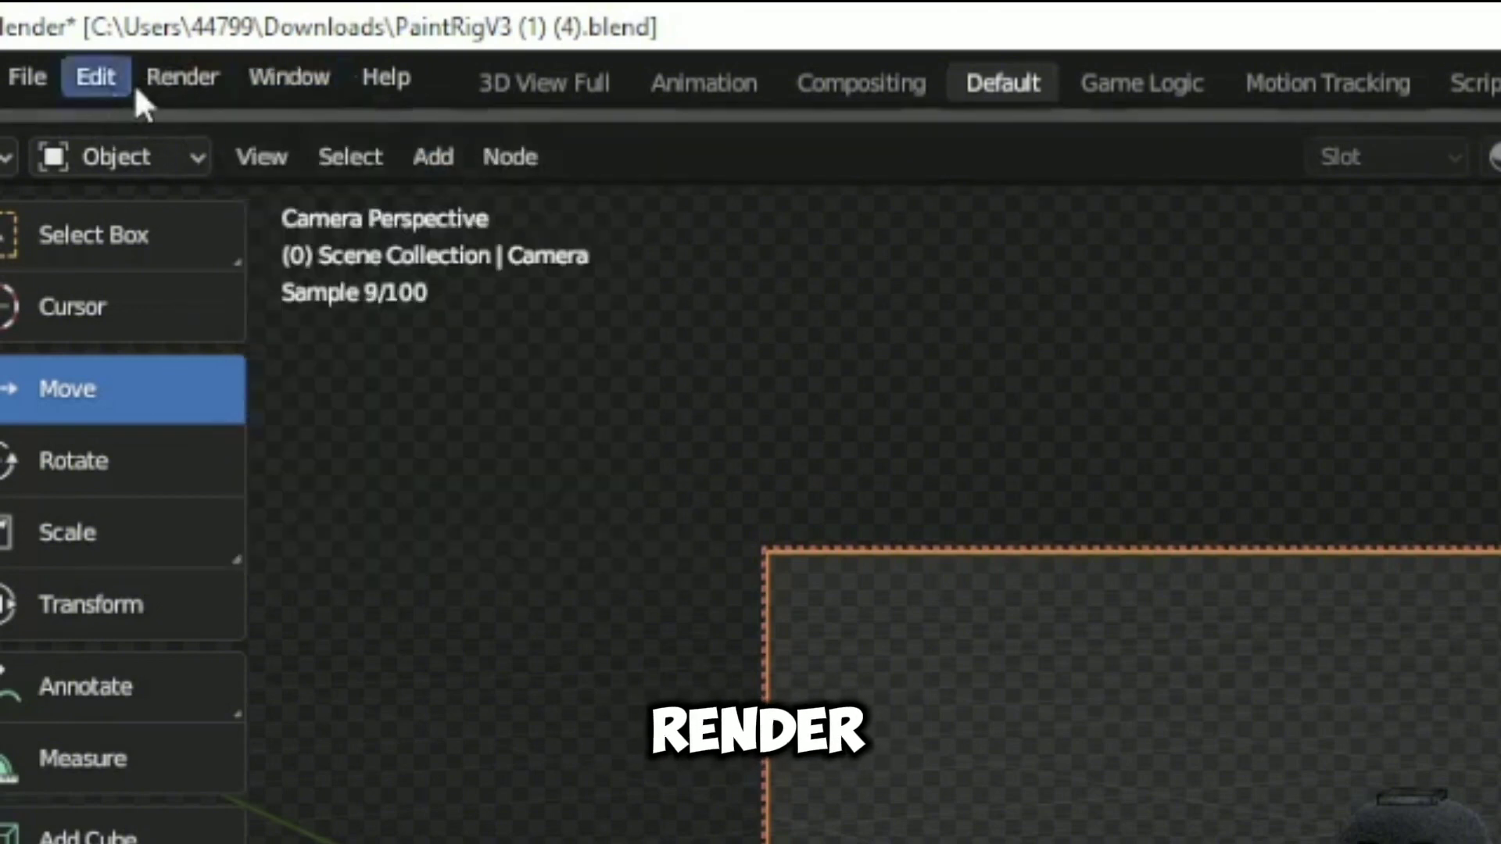
left_click(176, 90)
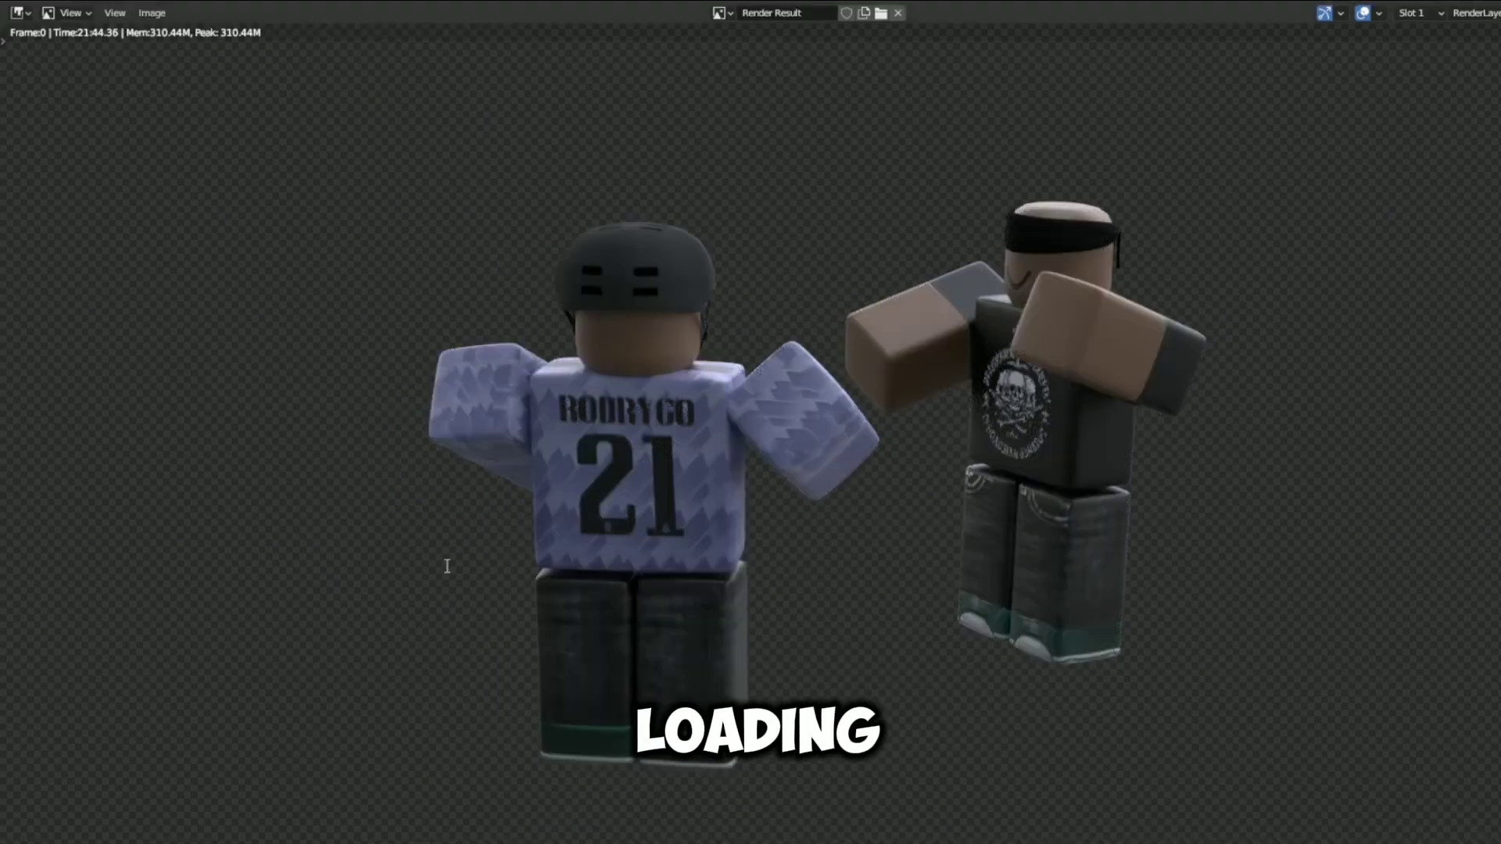
Save the rendered image of the two characters as an image file.
key("F2")
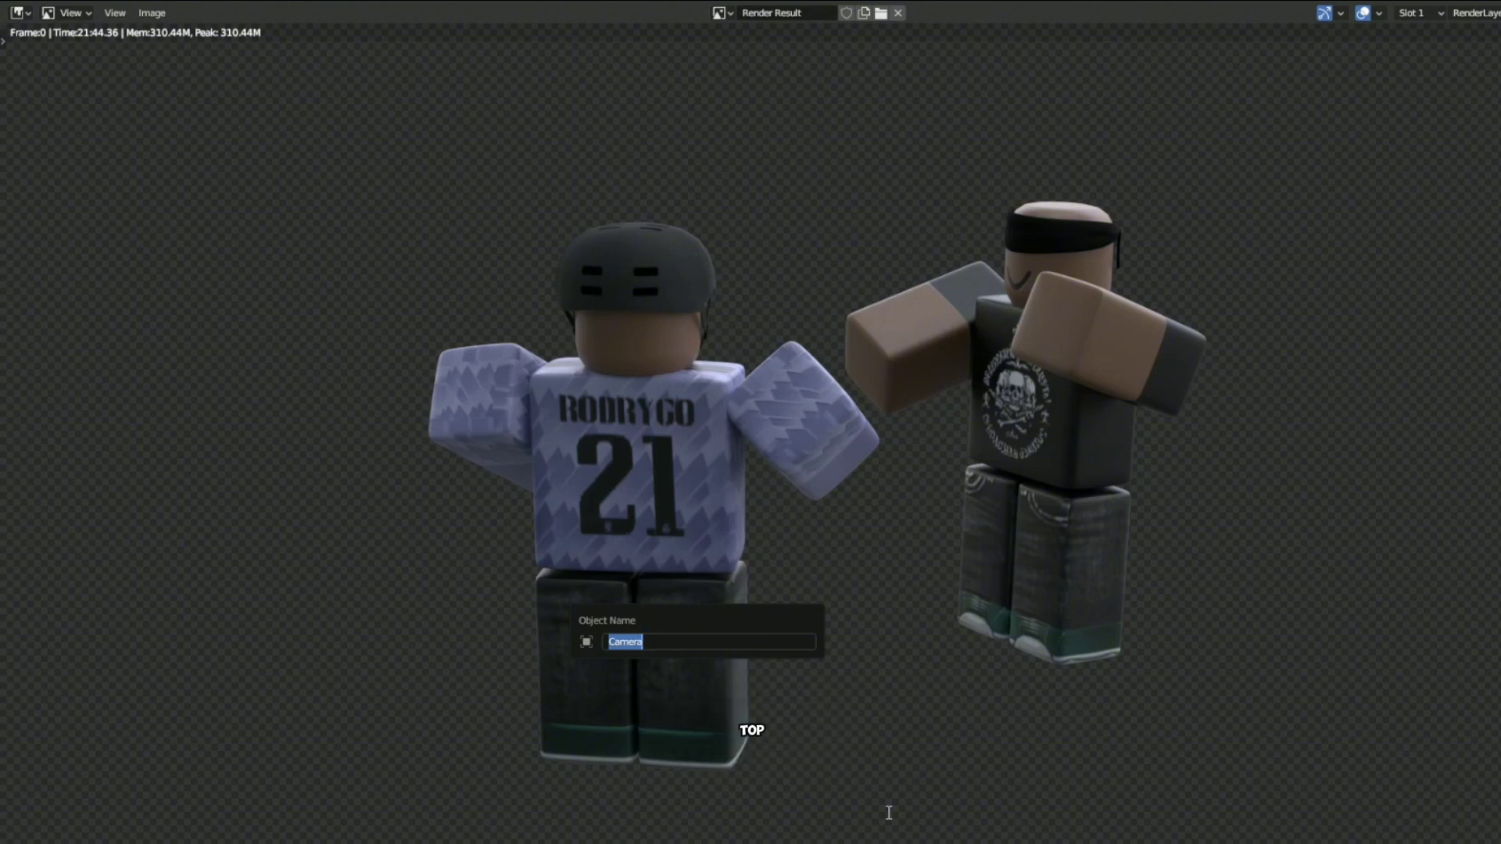
left_click(152, 12)
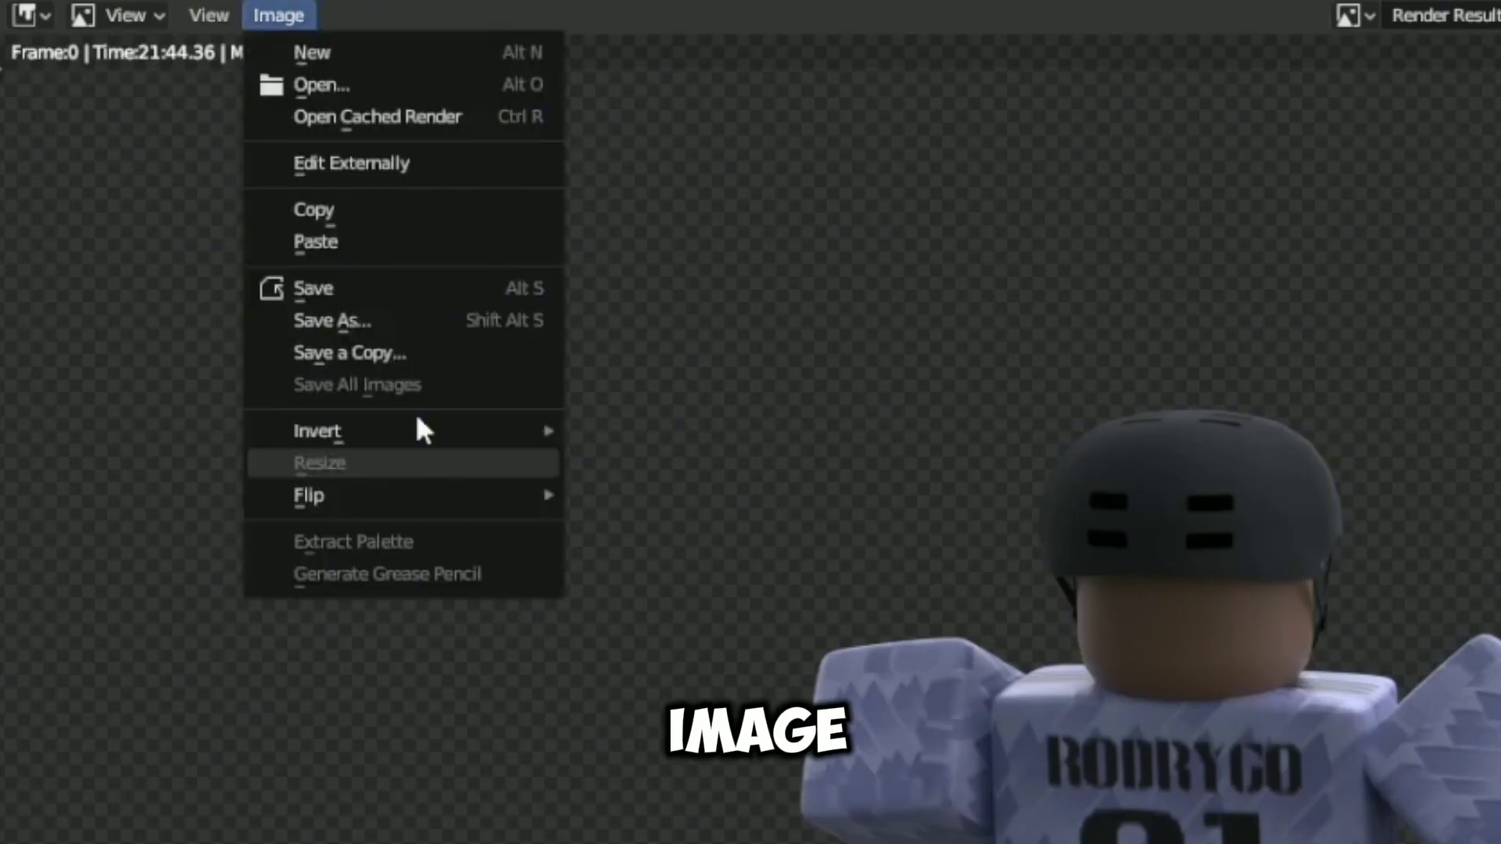
left_click(1327, 508)
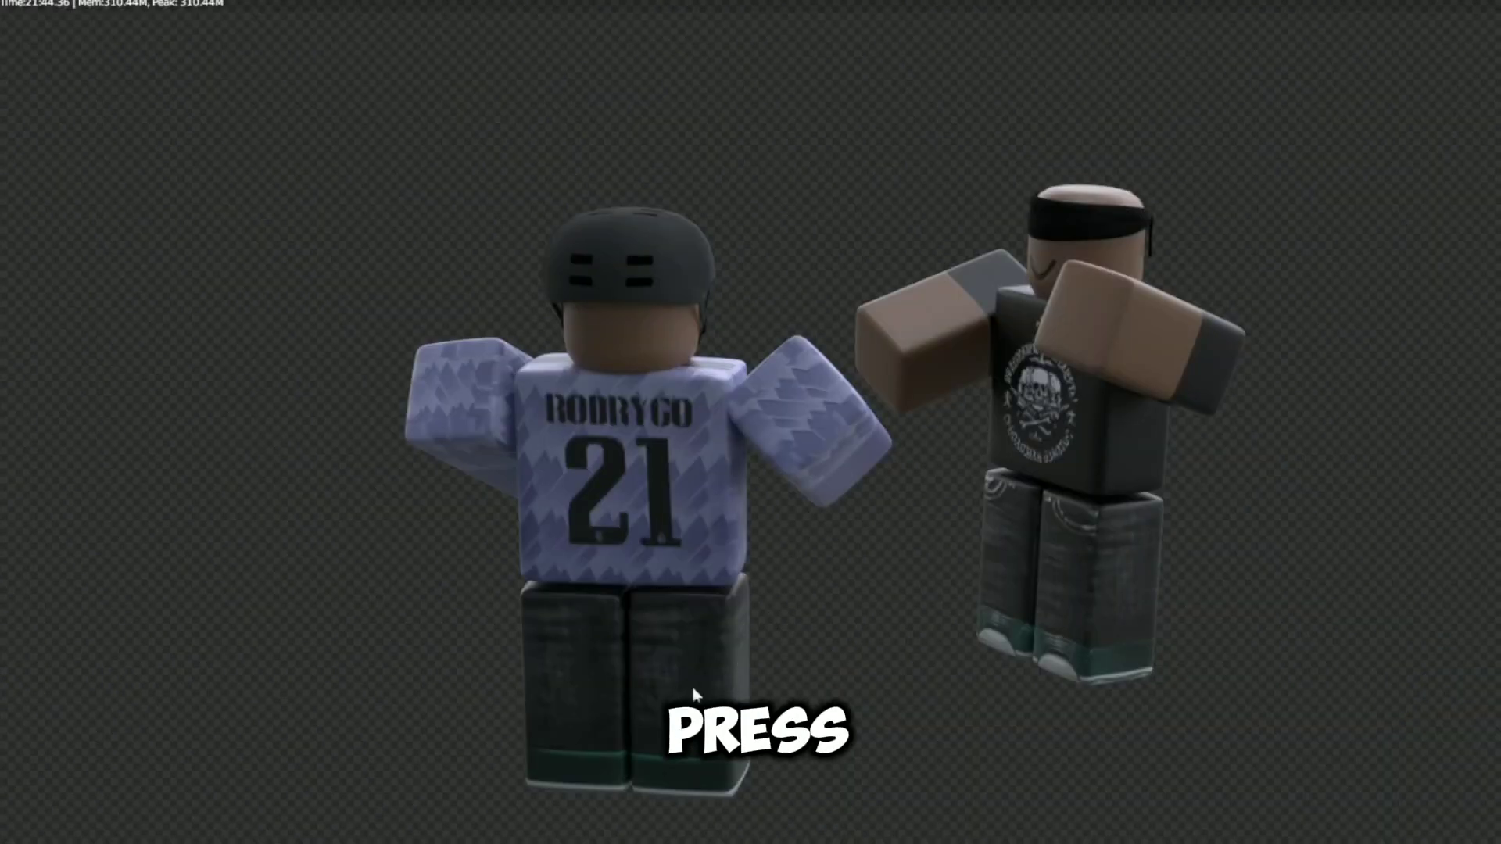